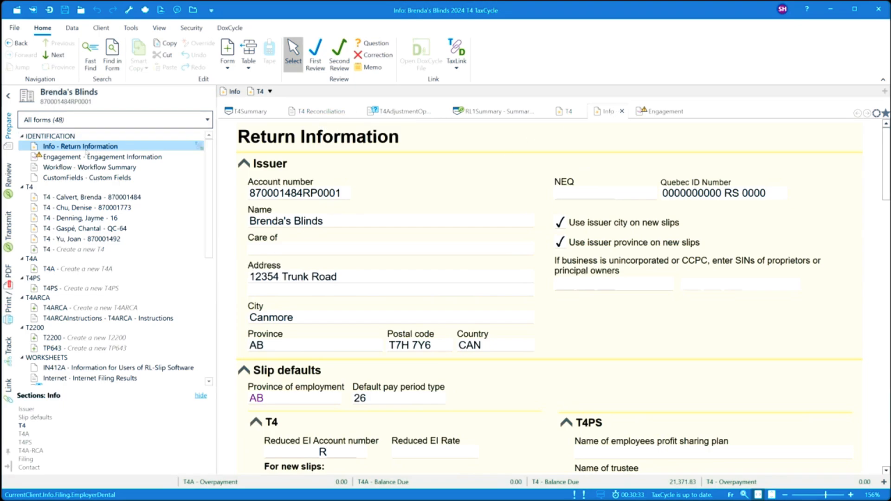
# - Set 'Create T2200 form' to Yes for new slips and accept the resulting warning
pyautogui.scroll(-5, 349, 249)
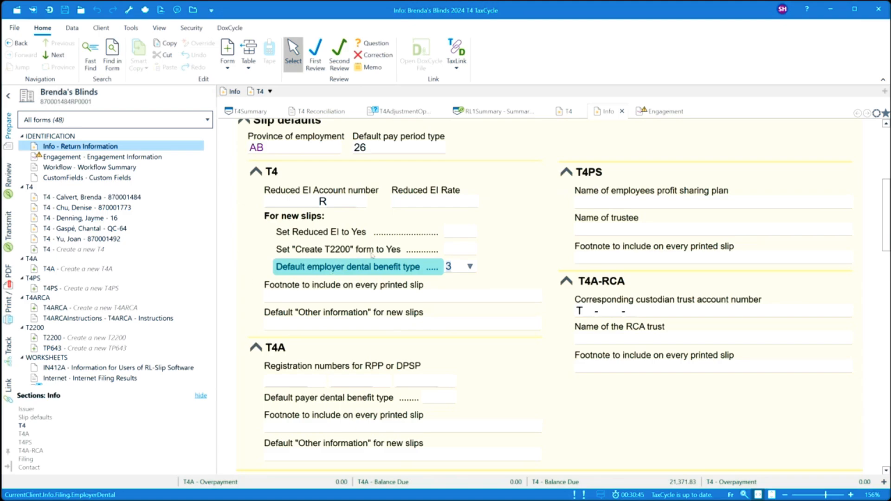
pyautogui.click(471, 250)
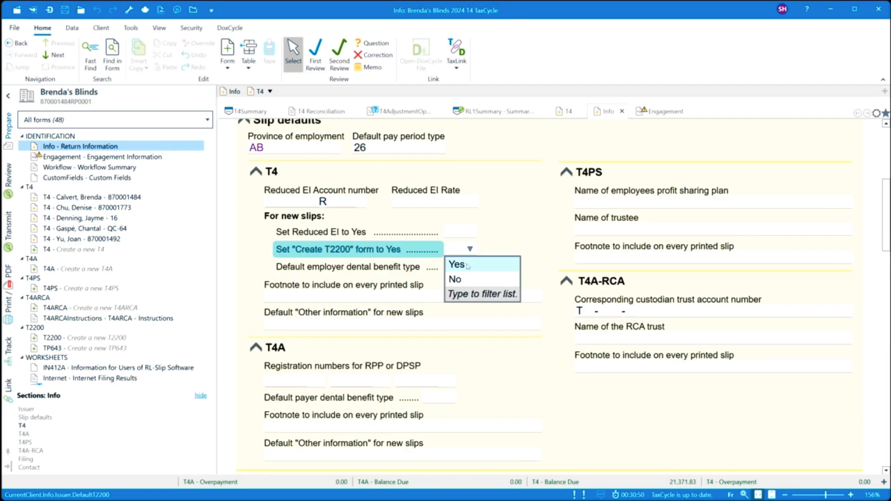
pyautogui.click(469, 264)
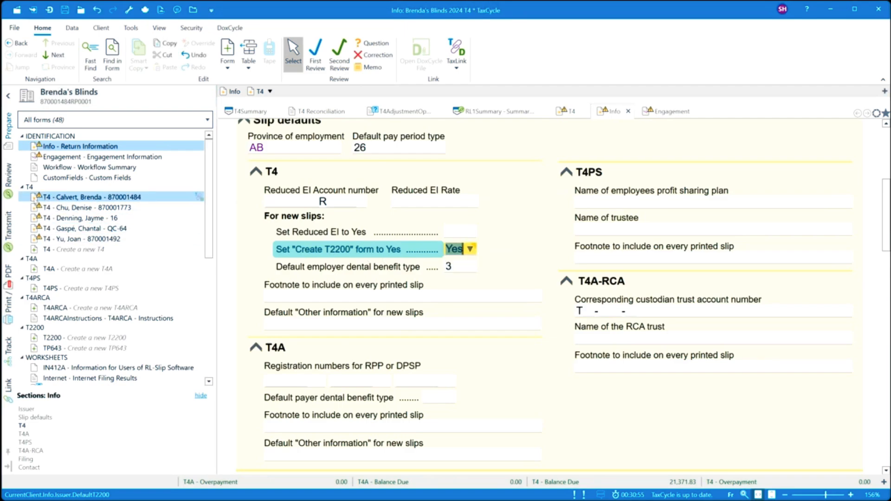
pyautogui.moveTo(40, 197)
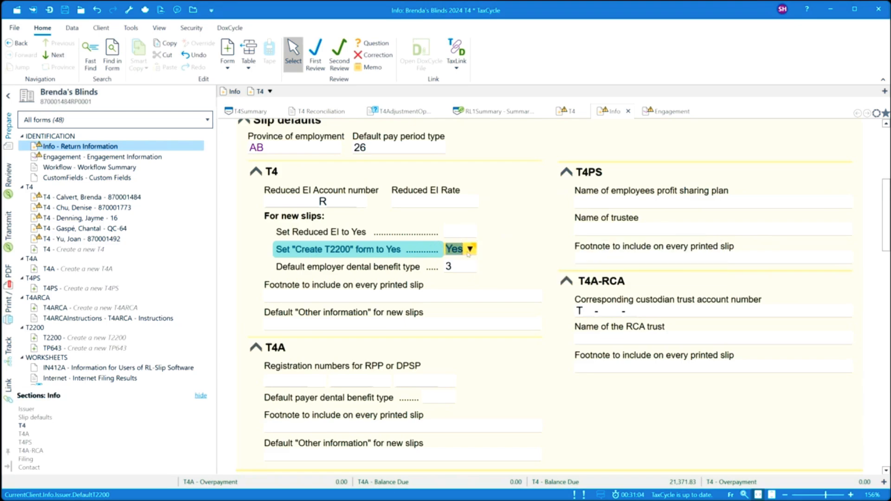
pyautogui.moveTo(469, 253)
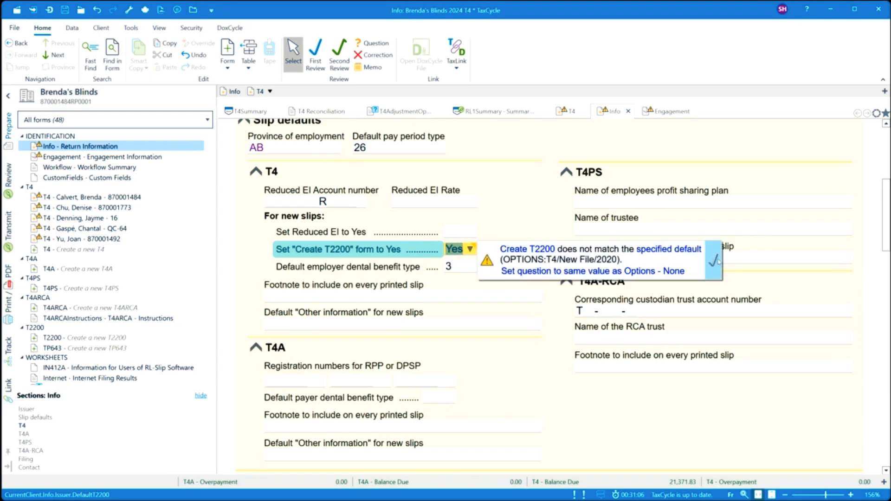
pyautogui.click(713, 262)
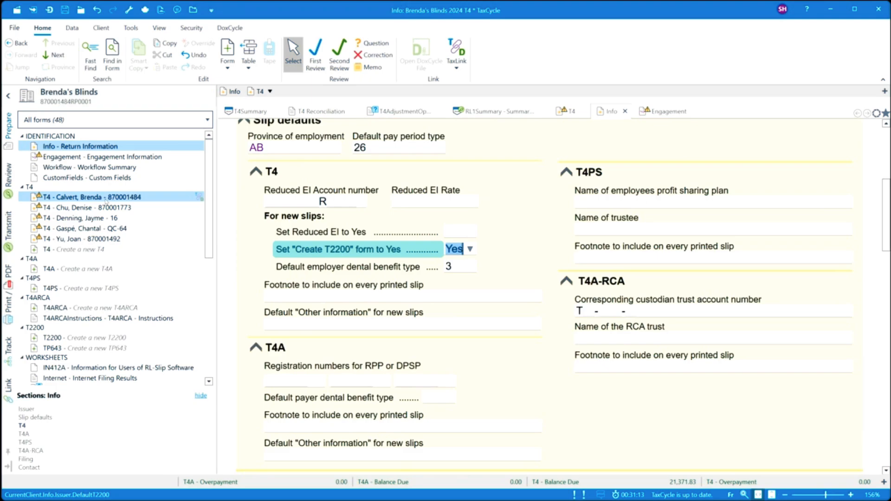
# - Open the first employee's T4 slip from the forms tree
pyautogui.moveTo(106, 203)
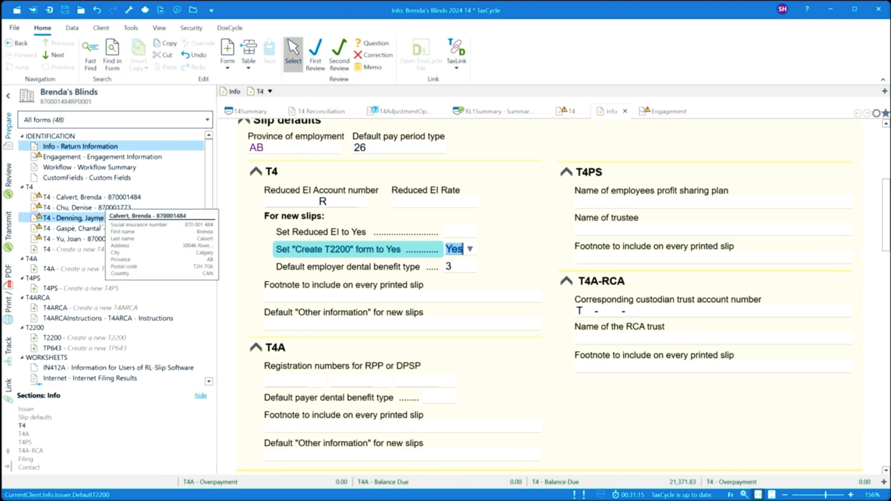
pyautogui.moveTo(100, 227)
pyautogui.scroll(-4, 100, 227)
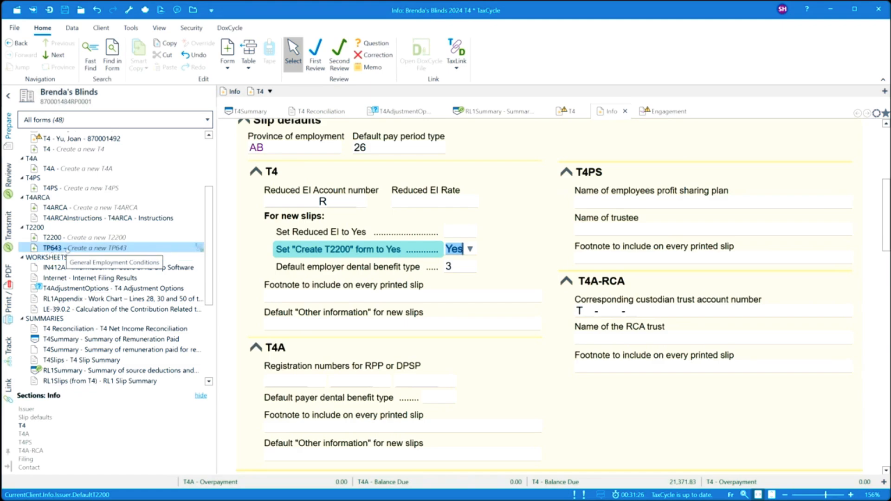
pyautogui.scroll(2, 97, 204)
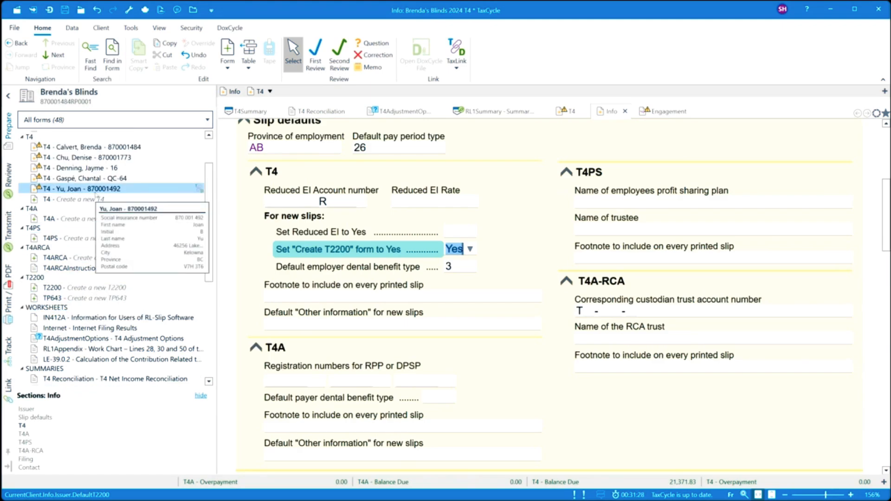
pyautogui.click(96, 146)
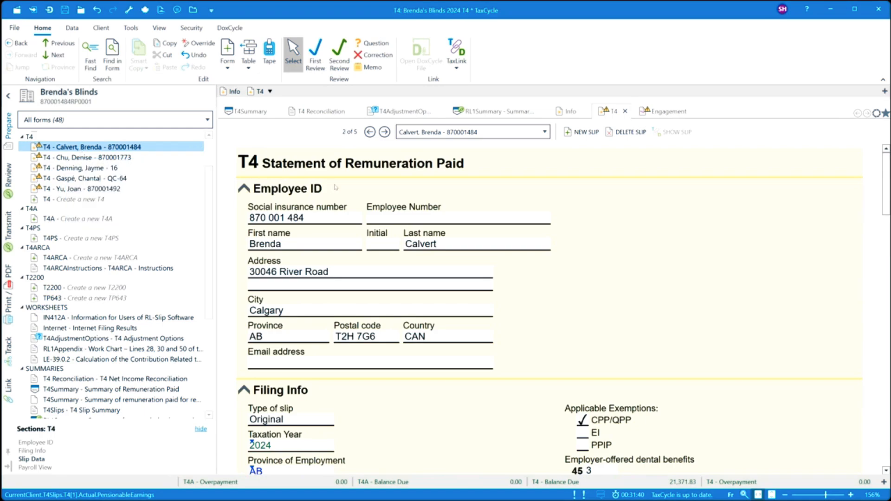
# - Answer Yes to the T2200 question on the first three employees' T4 slips
pyautogui.scroll(-3, 340, 243)
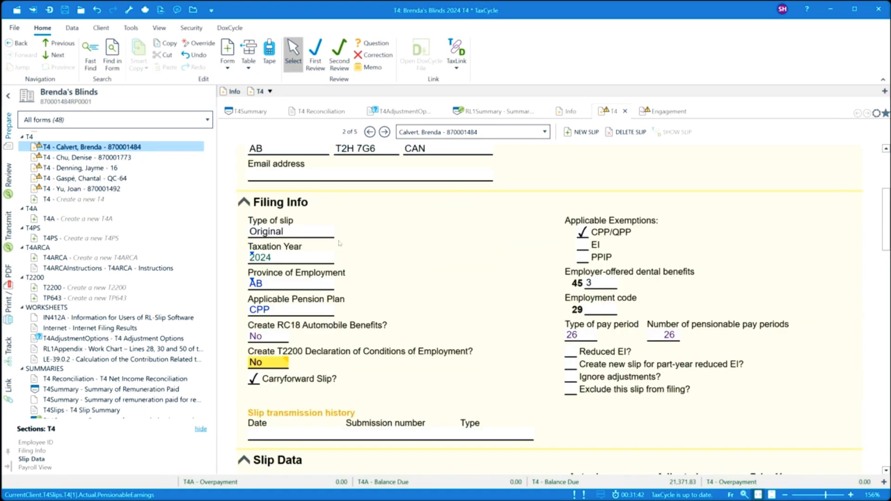
pyautogui.moveTo(269, 368)
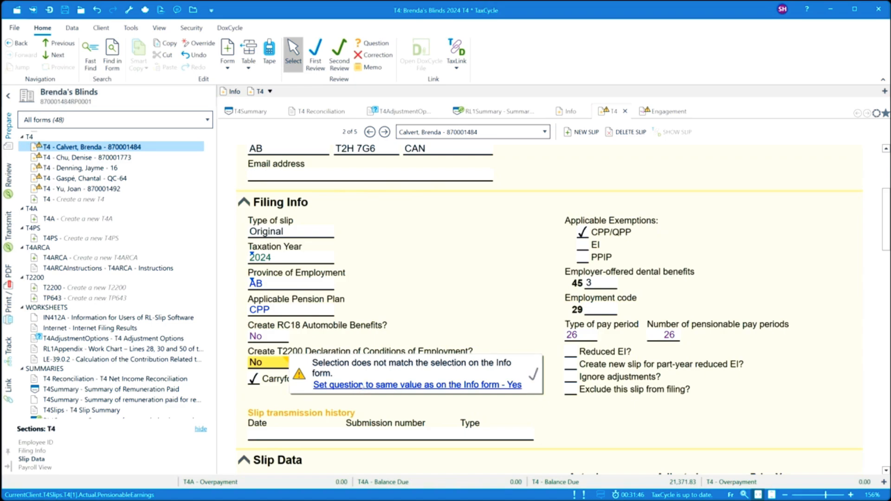
pyautogui.click(362, 385)
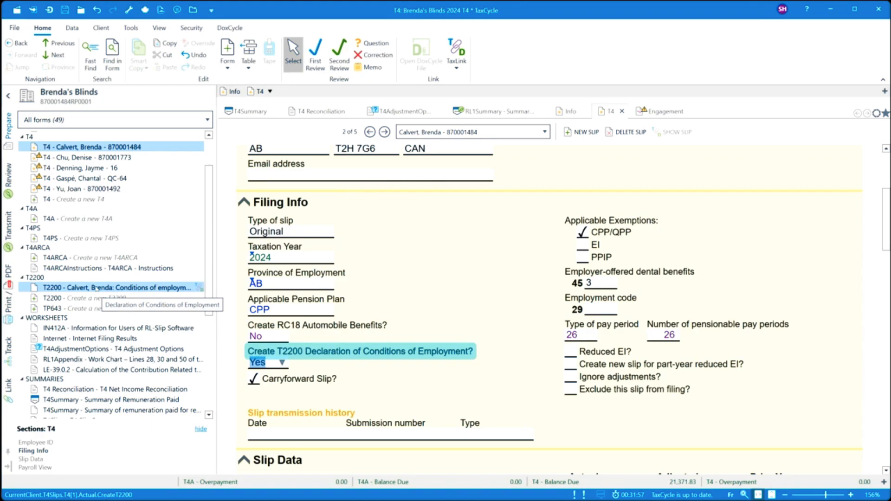
pyautogui.click(98, 158)
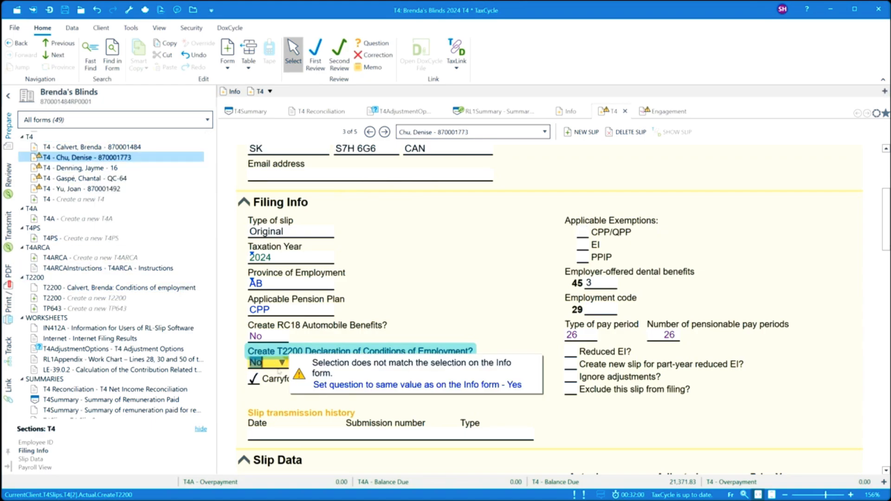
pyautogui.click(322, 386)
pyautogui.click(81, 168)
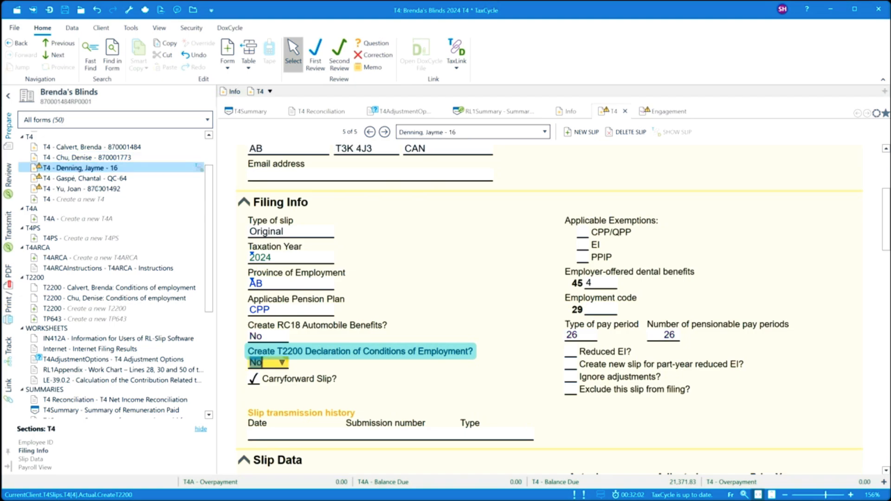
pyautogui.click(325, 390)
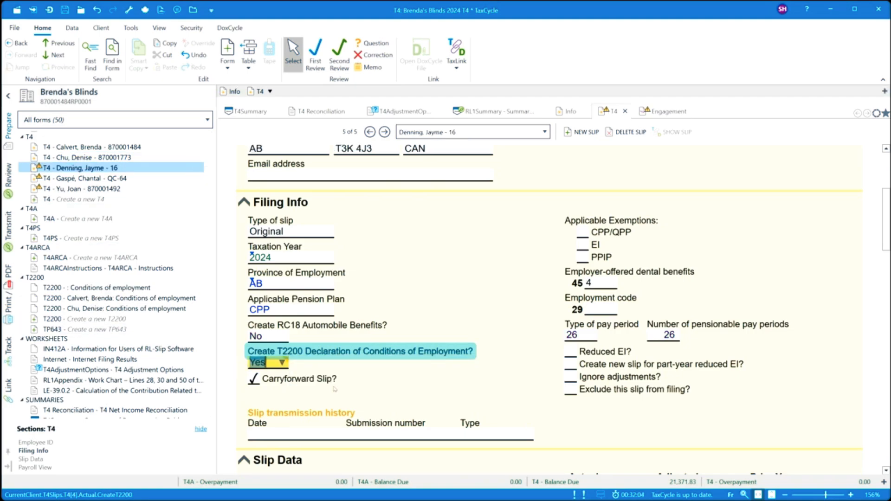
# - Answer Yes on the fourth and fifth T4 slips, then open the first T2200 declaration
pyautogui.click(52, 181)
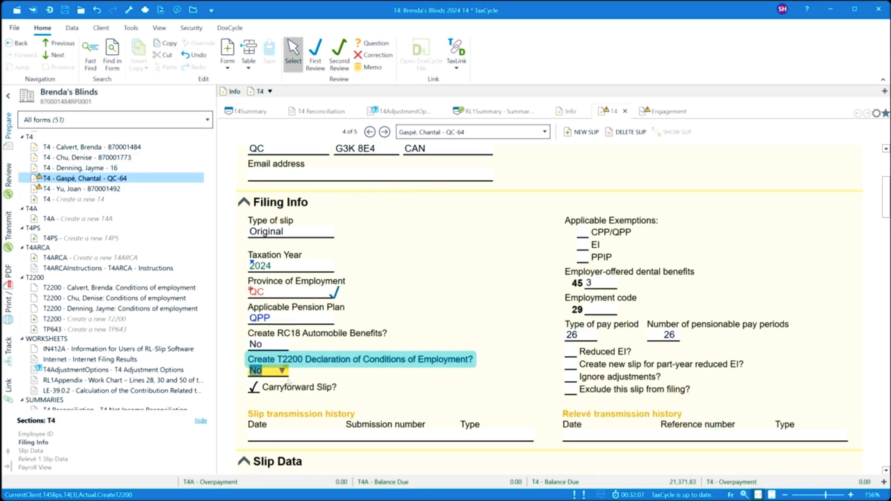
pyautogui.click(325, 393)
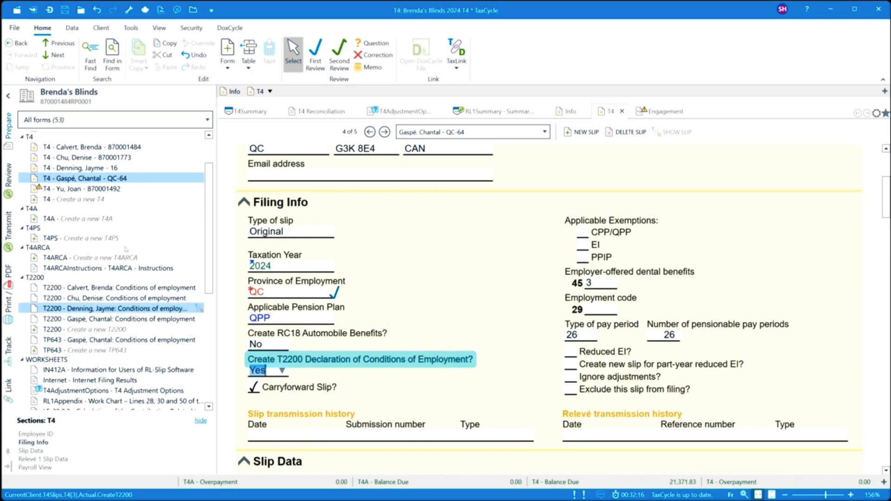
pyautogui.click(112, 190)
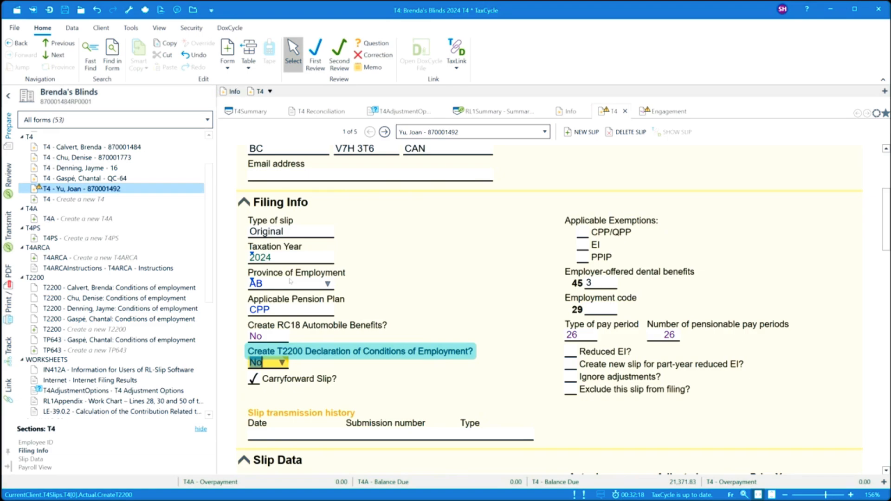
pyautogui.click(281, 362)
pyautogui.click(276, 383)
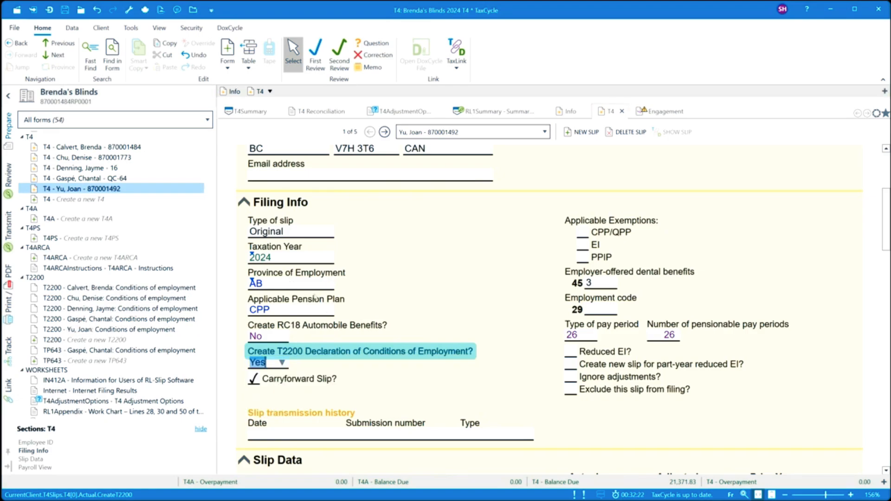
pyautogui.click(107, 287)
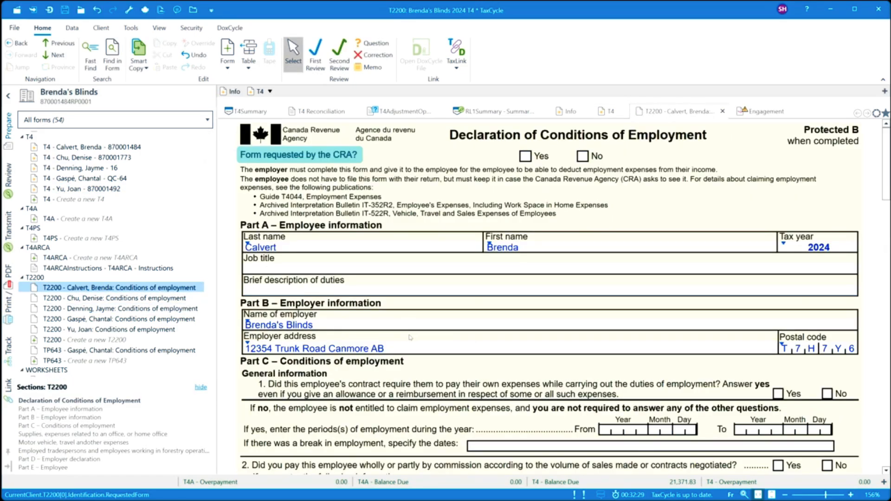
# - Check the T2200's prefilled Brenda's Blinds employer details in Part B and show the Data ribbon tools
pyautogui.scroll(-3, 410, 338)
pyautogui.scroll(-3, 410, 337)
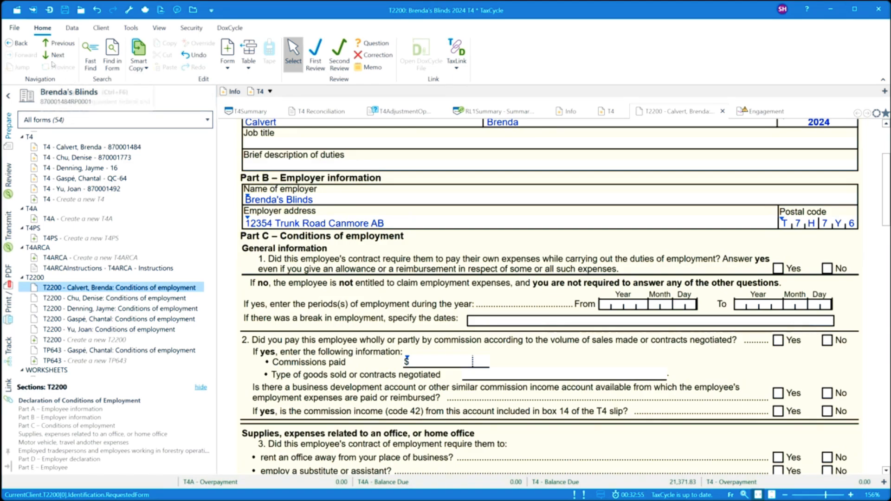
pyautogui.click(72, 28)
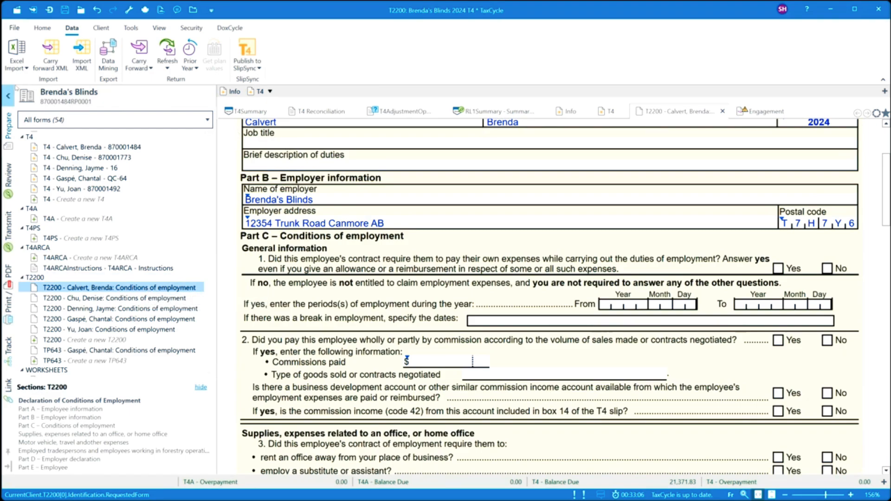
pyautogui.click(23, 61)
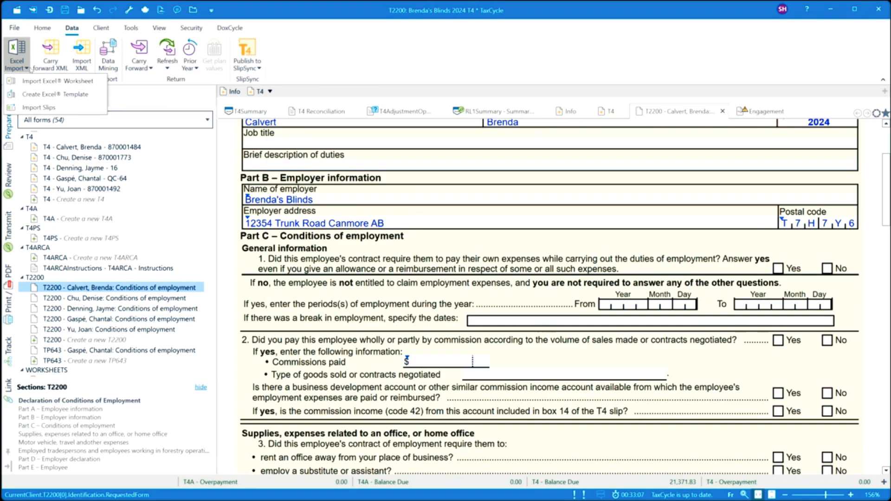
pyautogui.click(41, 95)
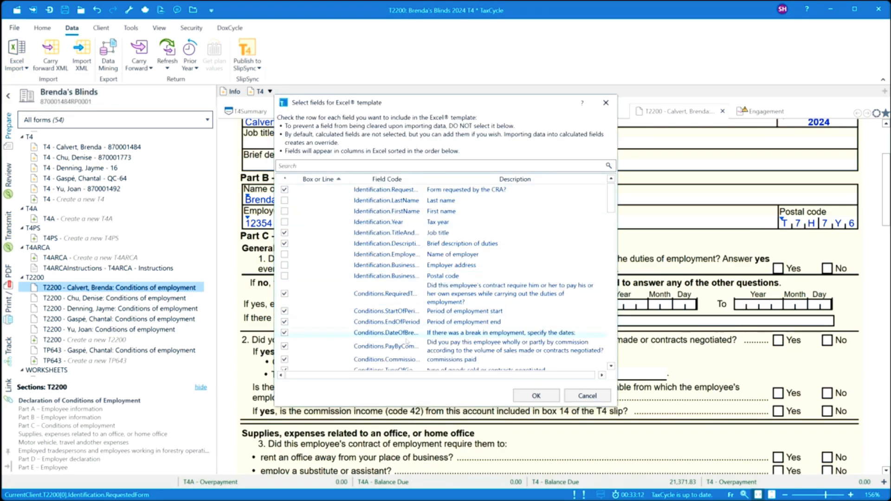
pyautogui.scroll(-2, 407, 346)
pyautogui.scroll(-8, 407, 347)
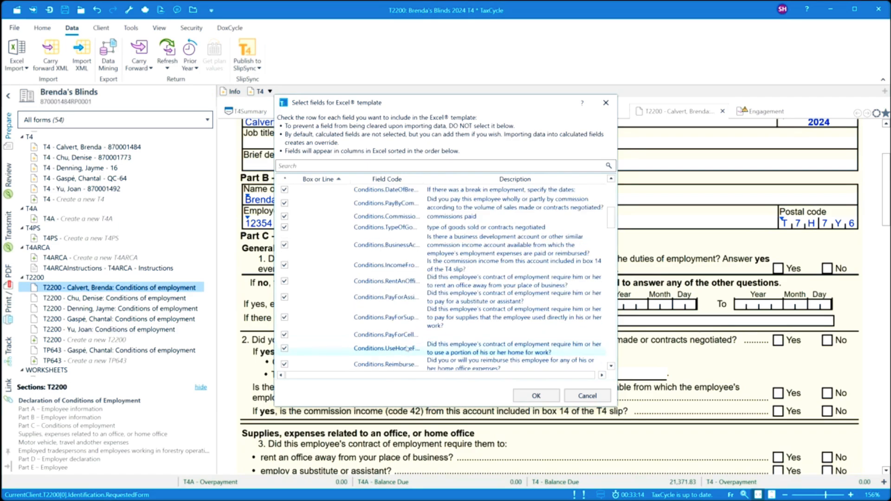
pyautogui.scroll(-3, 407, 347)
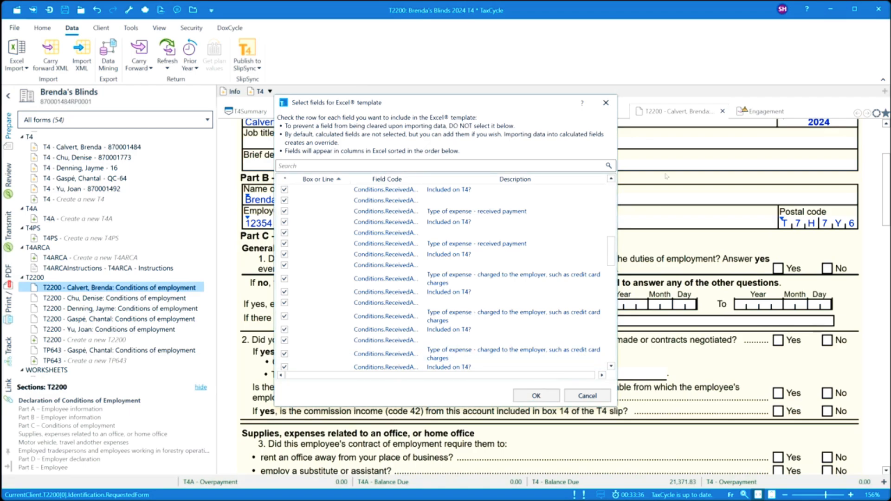
pyautogui.click(609, 104)
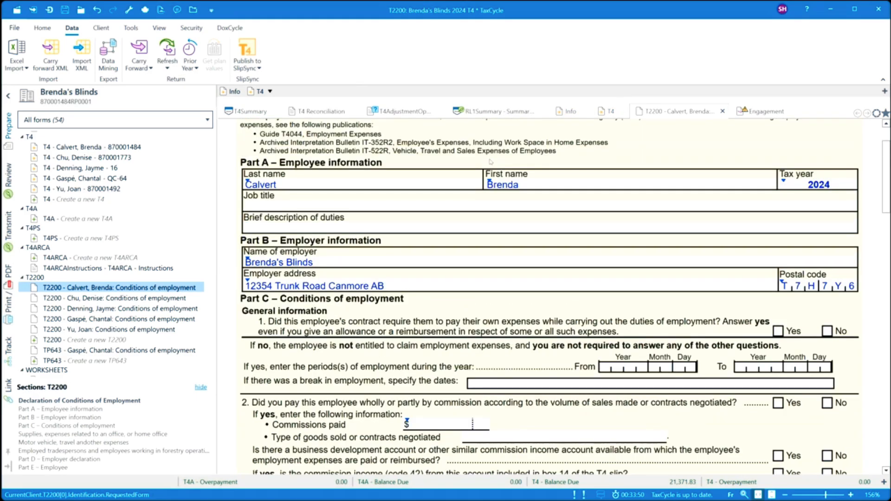
# - Set the employment period to 20240101–20241231 and answer Yes to paying own expenses
pyautogui.scroll(2, 491, 160)
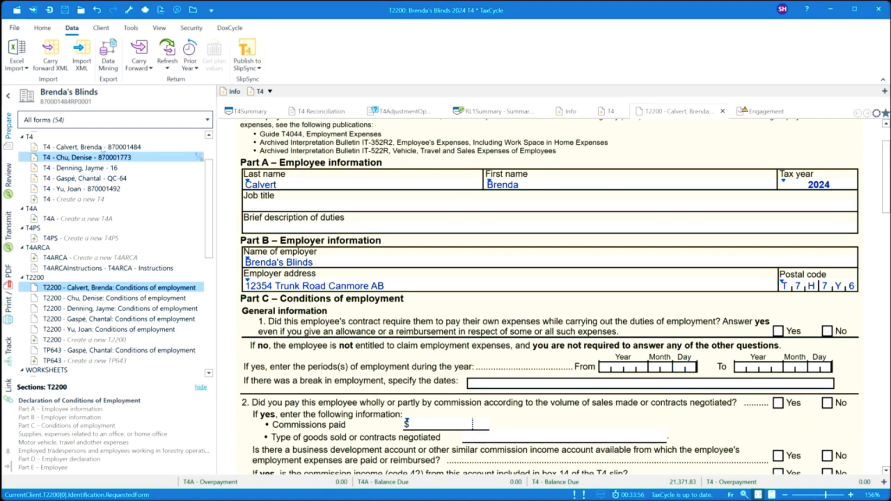
pyautogui.moveTo(74, 149)
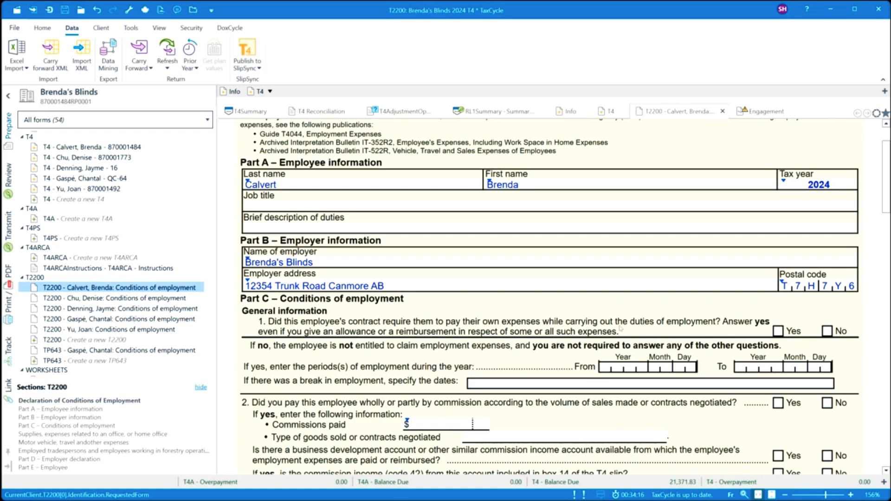
pyautogui.click(641, 367)
pyautogui.write('202')
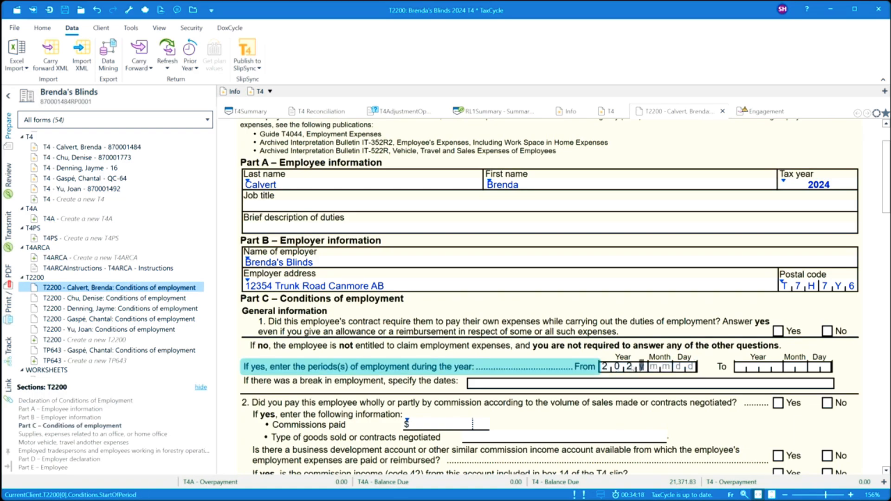
pyautogui.write('40101')
pyautogui.click(763, 369)
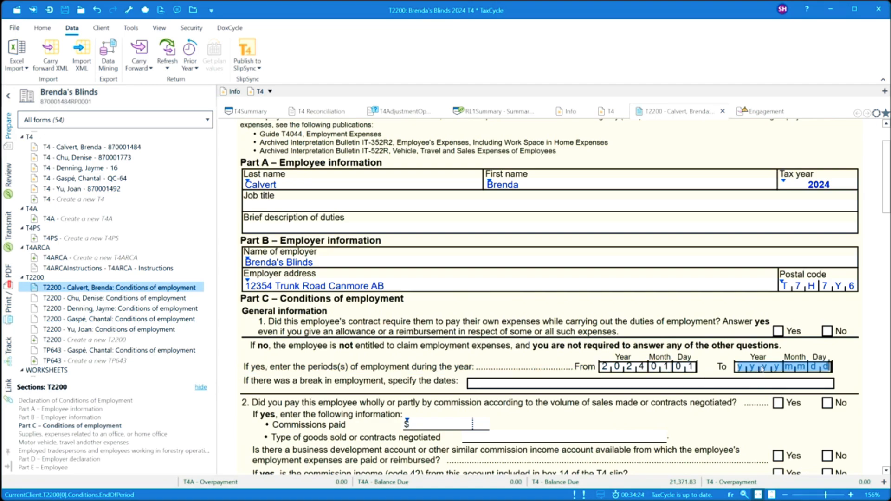
pyautogui.write('2024')
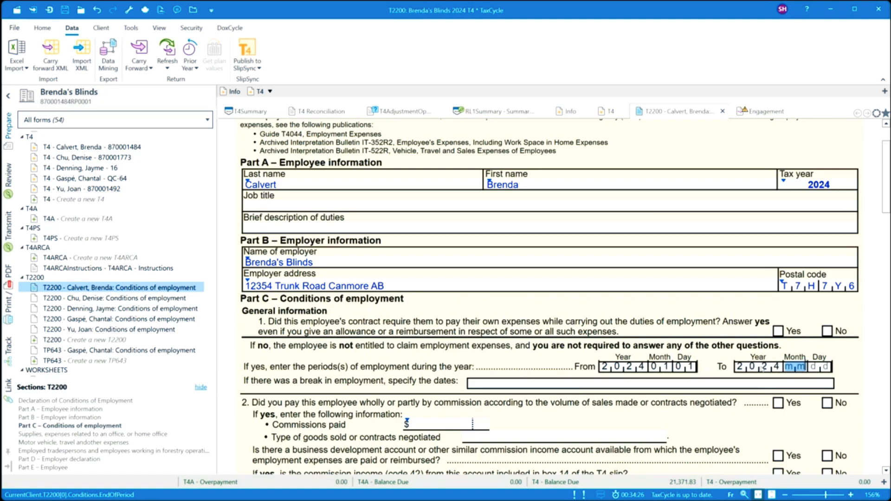
pyautogui.write('1231')
pyautogui.click(778, 331)
# - Answer No to commission, business development account, office rent, substitute, supplies and cell phone questions
pyautogui.scroll(-3, 670, 313)
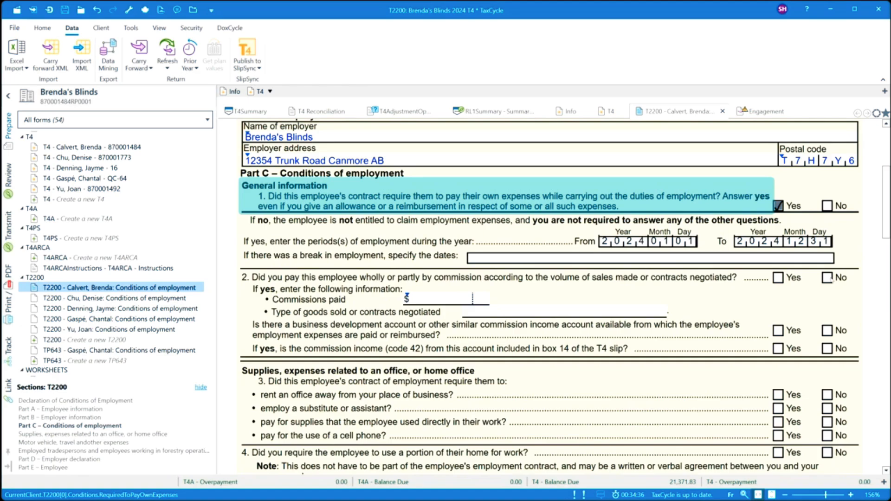
pyautogui.click(828, 277)
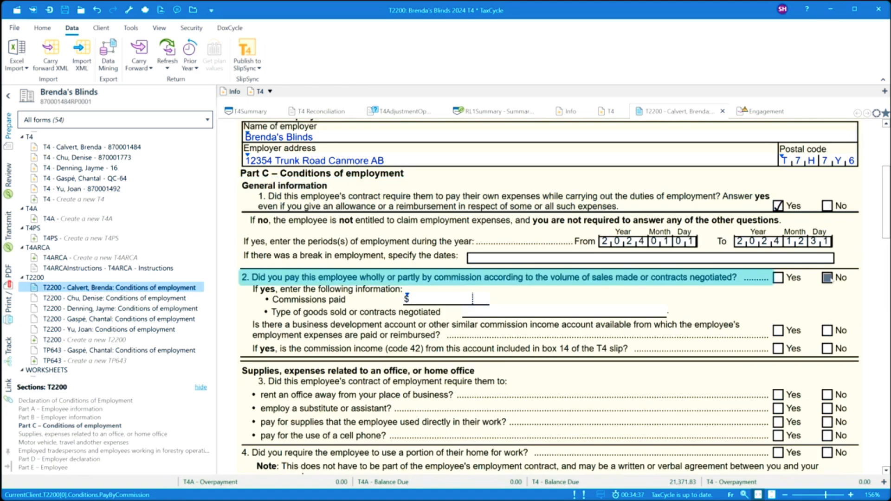
pyautogui.click(828, 331)
pyautogui.scroll(-1, 790, 302)
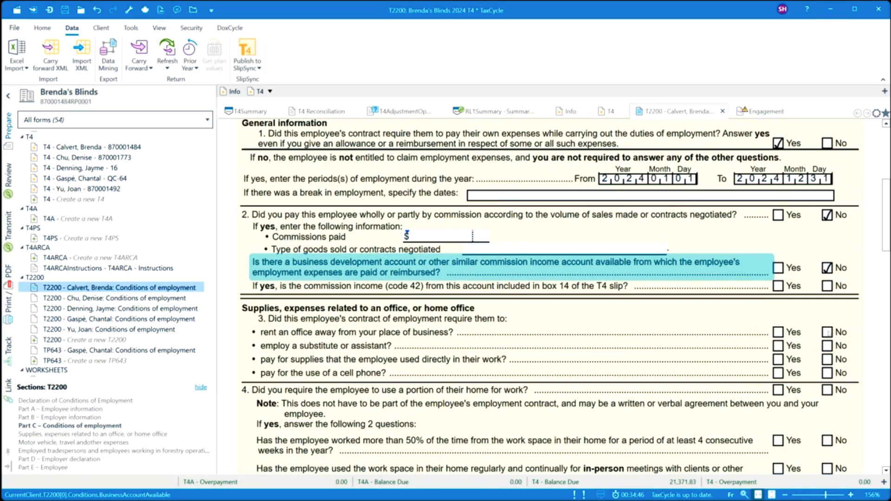
pyautogui.click(828, 332)
pyautogui.click(828, 345)
pyautogui.click(828, 360)
pyautogui.click(827, 374)
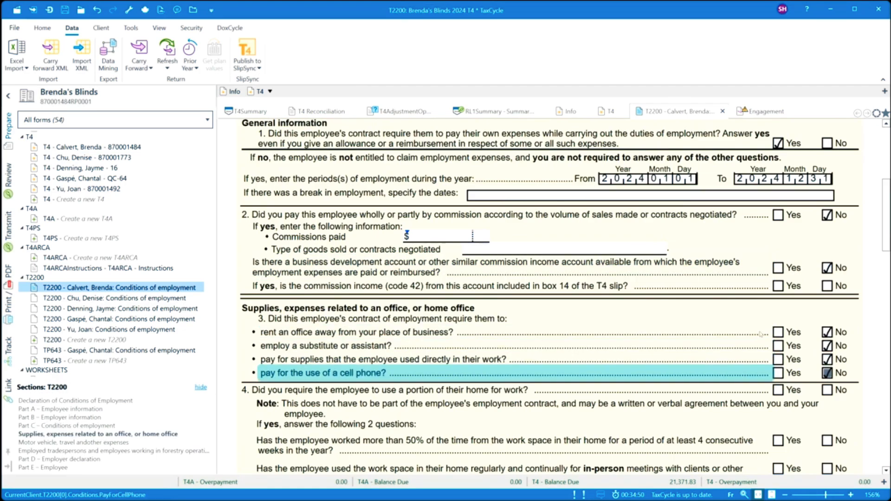
# - Change cell phone to Yes and answer Yes to the home work space questions
pyautogui.scroll(-2, 827, 376)
pyautogui.click(778, 310)
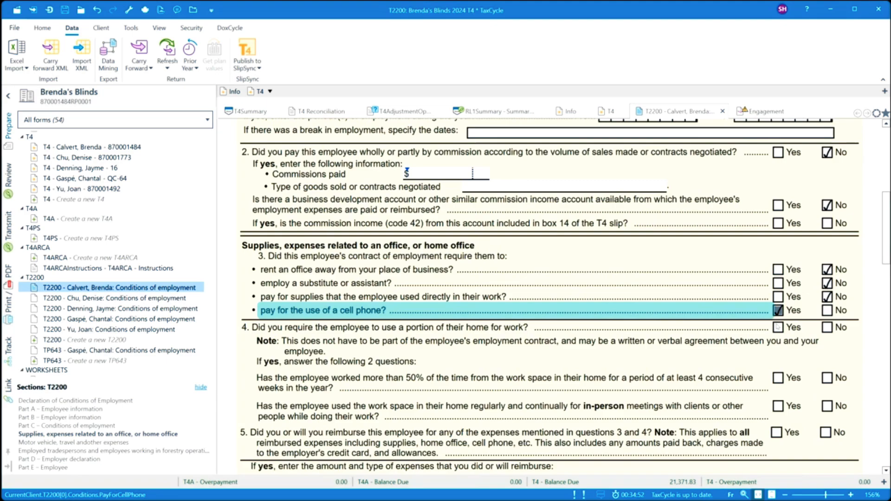
pyautogui.click(778, 328)
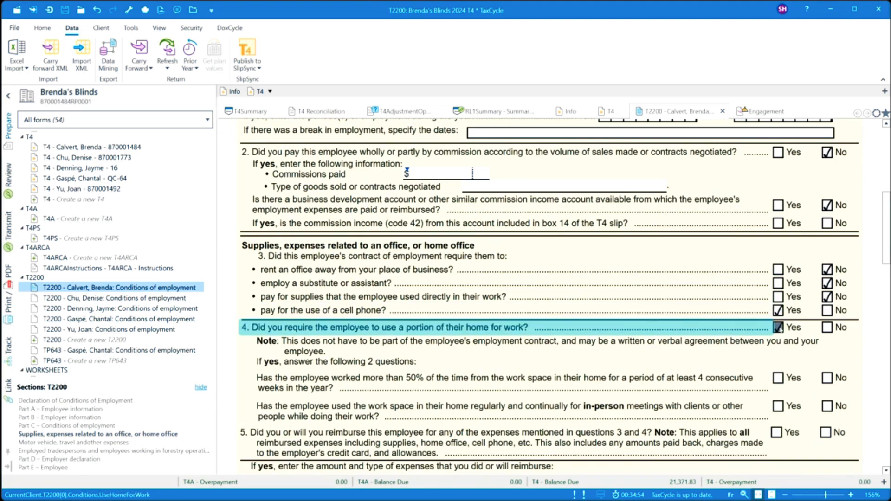
pyautogui.scroll(-1, 655, 320)
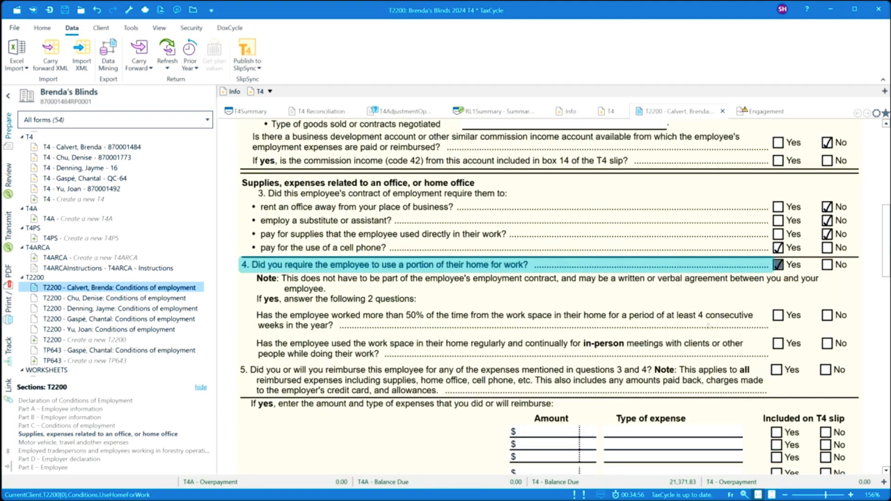
pyautogui.click(778, 315)
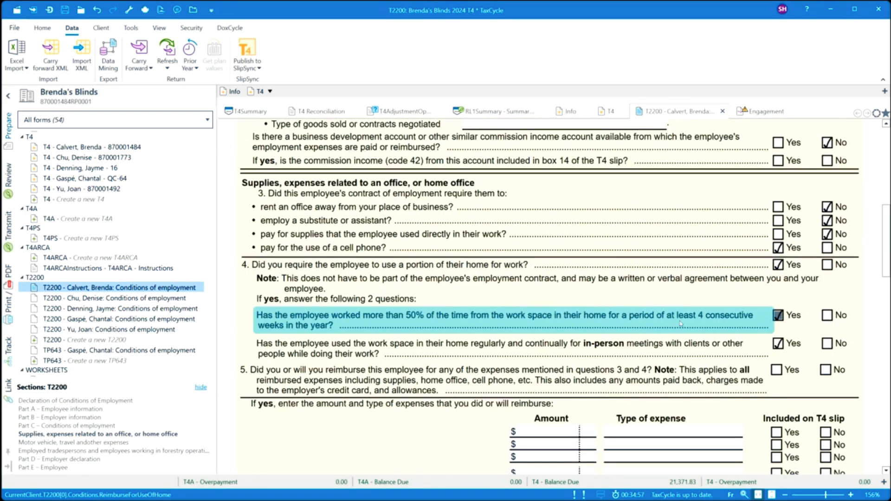
# - Add an 'Office allowance' reimbursed expense marked as included on the T4 slip
pyautogui.click(551, 433)
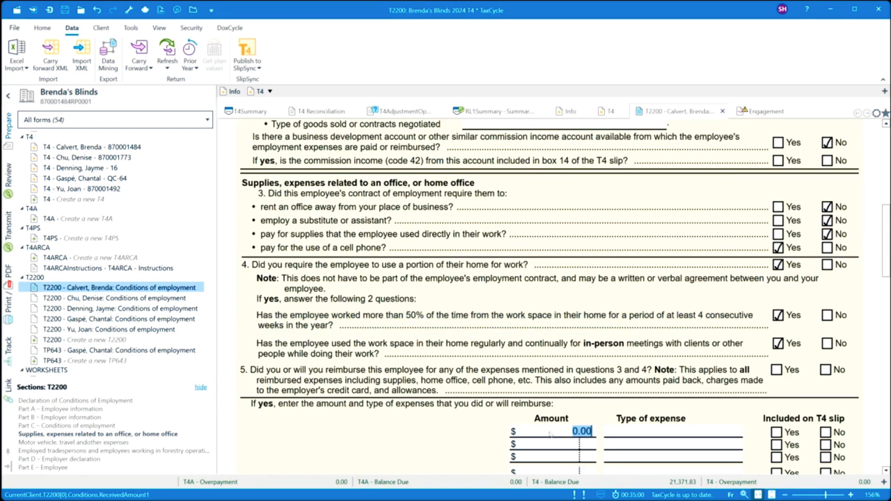
pyautogui.click(636, 433)
pyautogui.write('Office al')
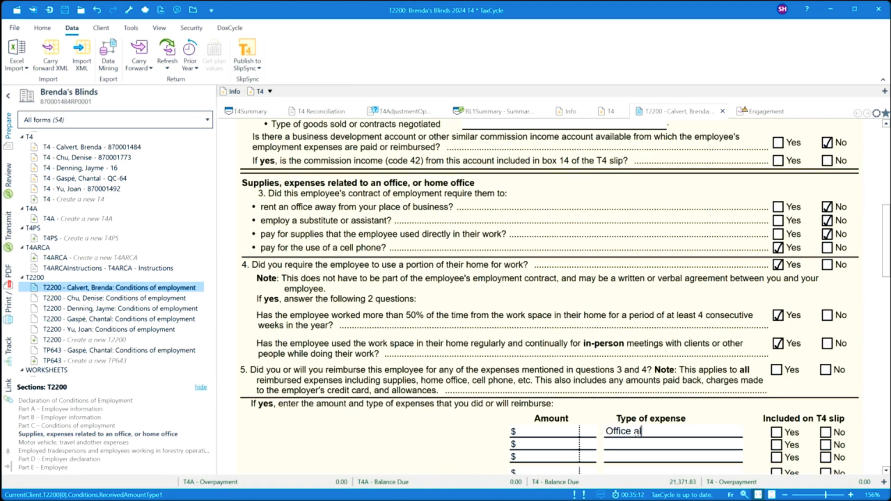
pyautogui.write('lowance')
pyautogui.press('Tab')
pyautogui.press('space')
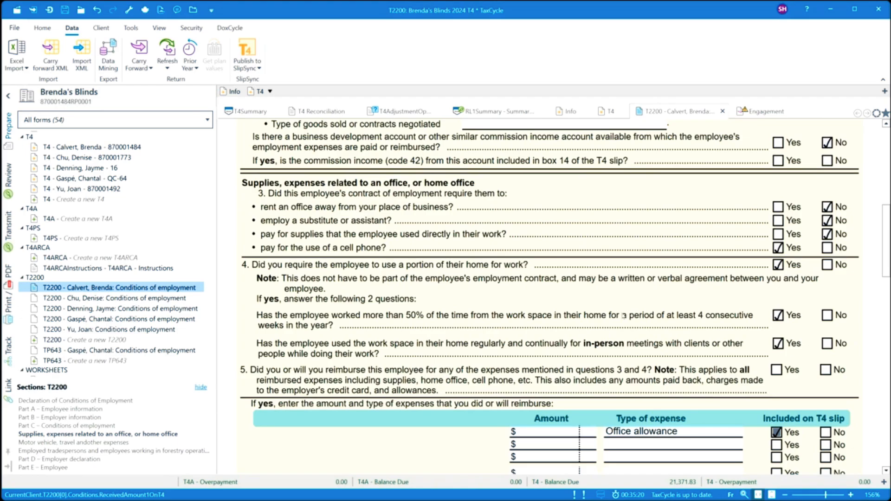
pyautogui.scroll(3, 586, 311)
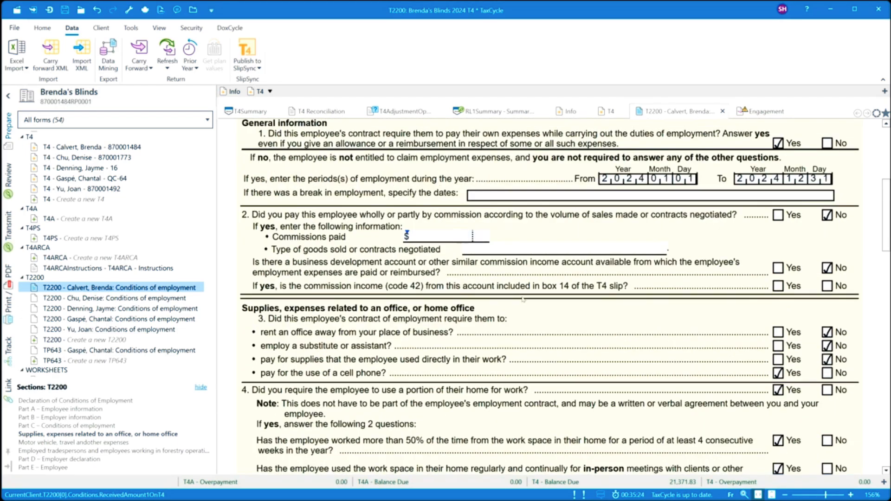
# - Smart Copy this T2200's answers and paste them into the second employee's T2200
pyautogui.rightClick(498, 308)
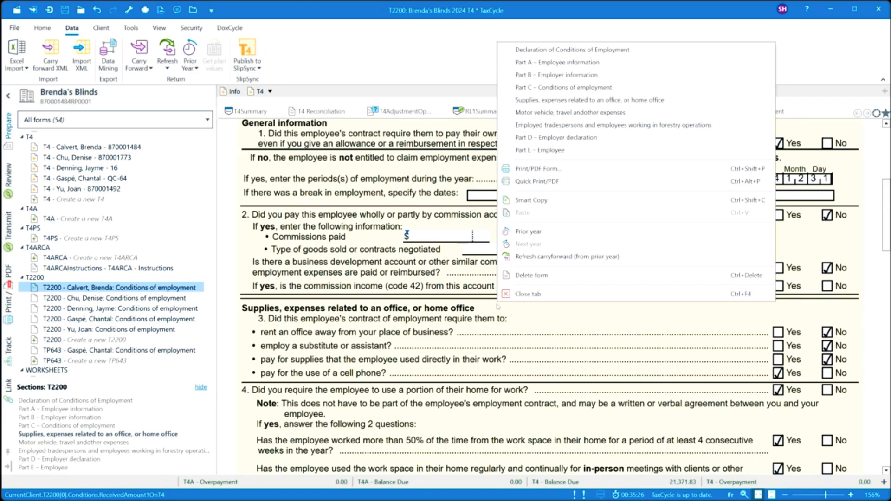
pyautogui.click(530, 201)
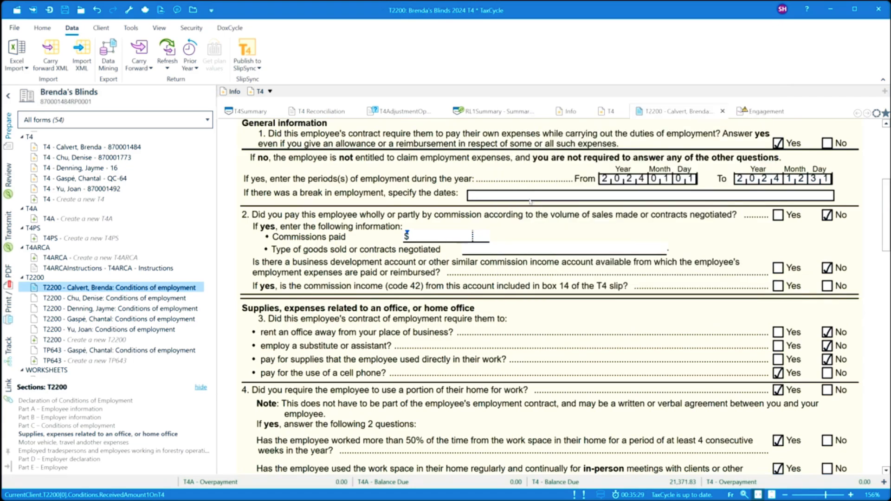
pyautogui.click(116, 298)
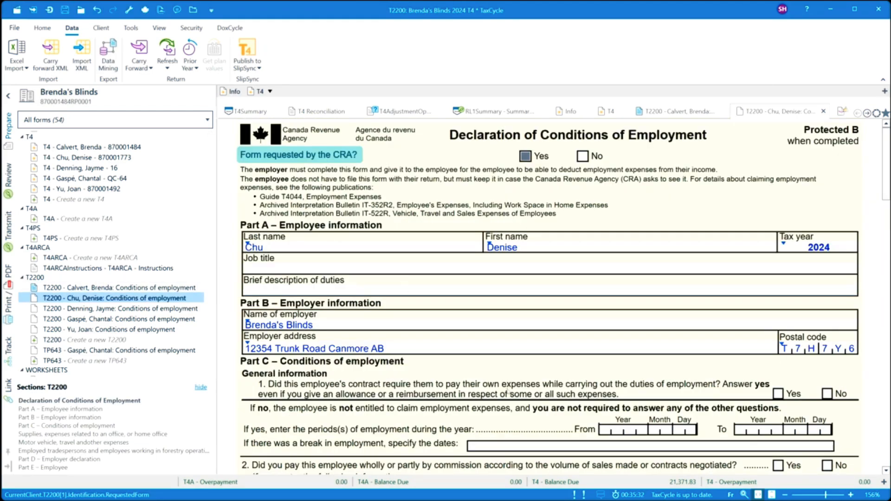
pyautogui.rightClick(510, 377)
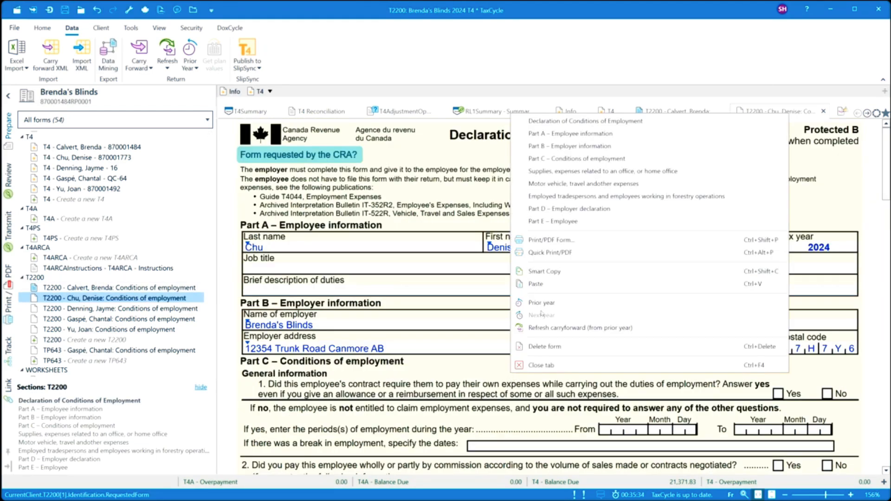
pyautogui.click(535, 284)
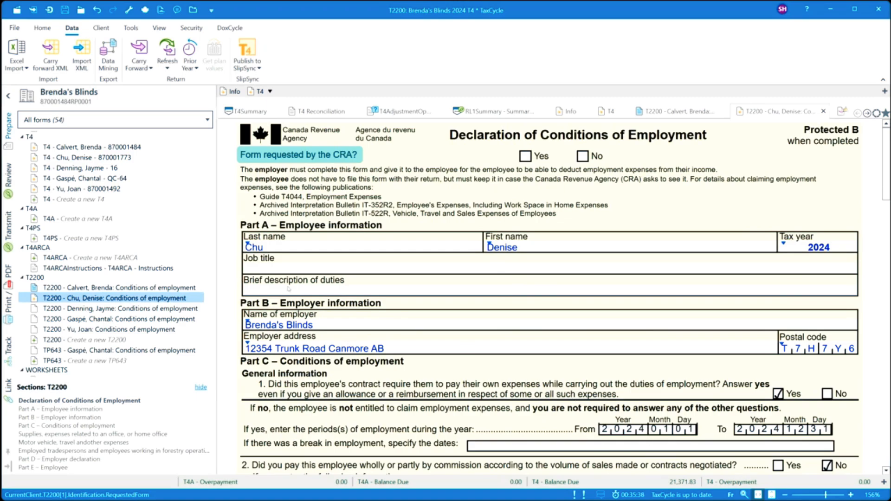
# - Go through the third, fourth and fifth employees' T2200 forms, then show the Print/PDF panel
pyautogui.scroll(-5, 381, 386)
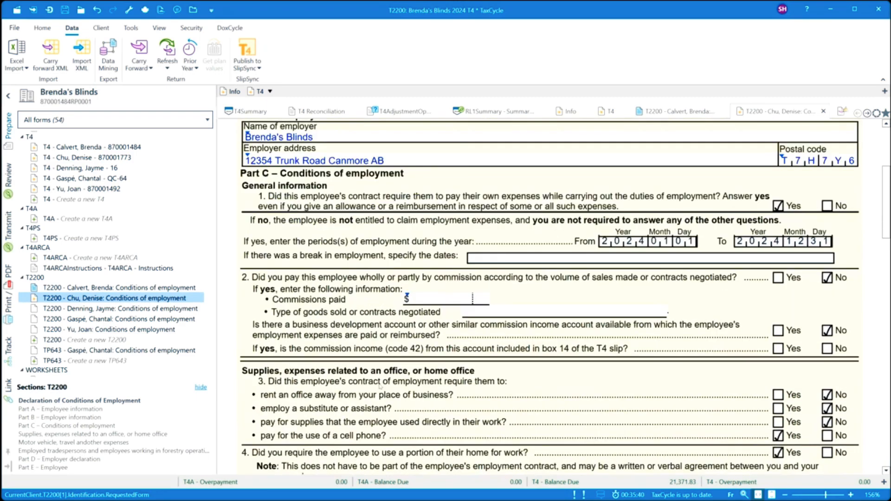
pyautogui.scroll(-5, 397, 386)
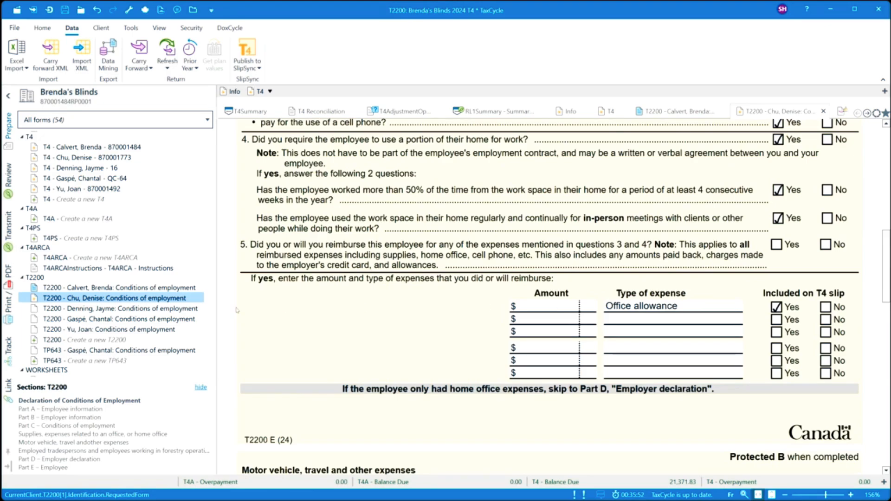
pyautogui.click(195, 309)
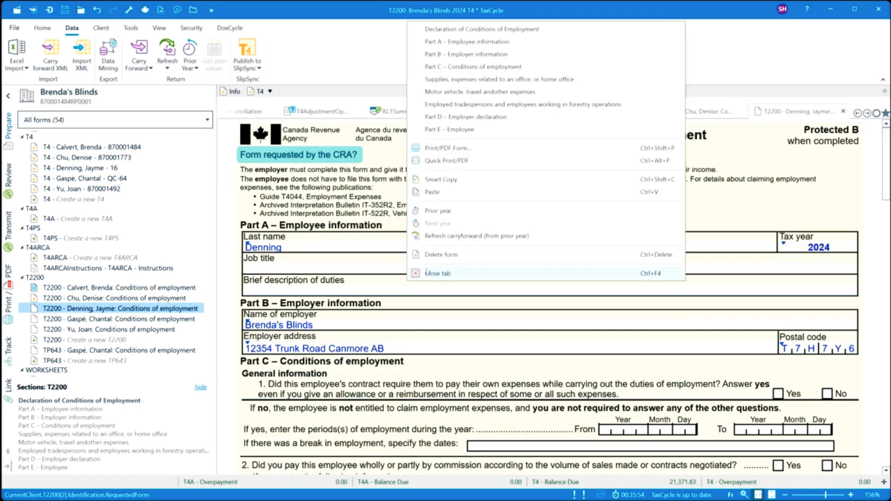
pyautogui.press('Down')
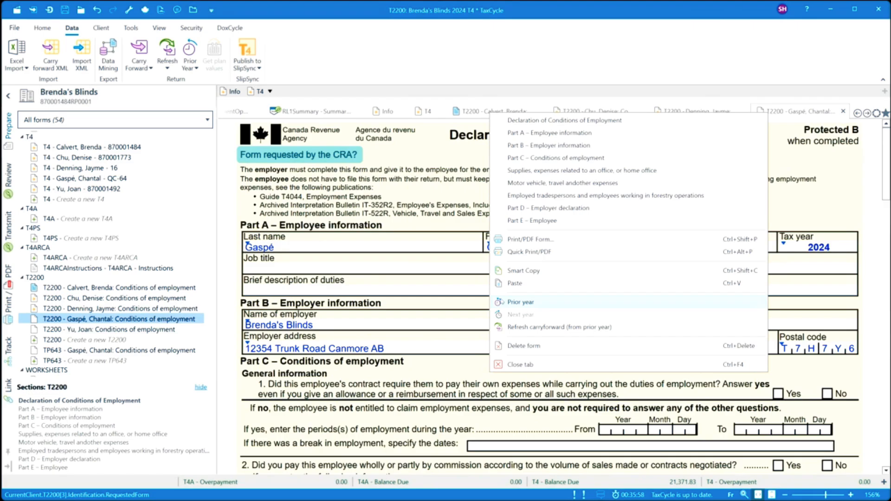
pyautogui.click(89, 329)
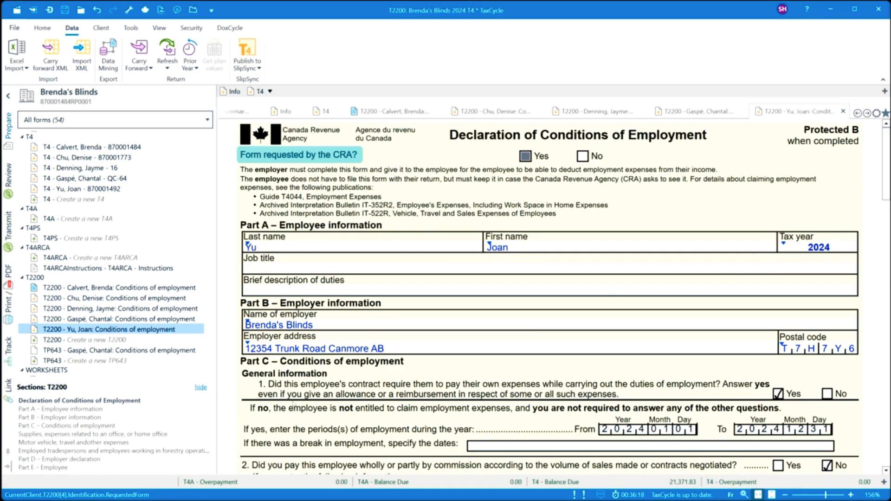
pyautogui.click(8, 292)
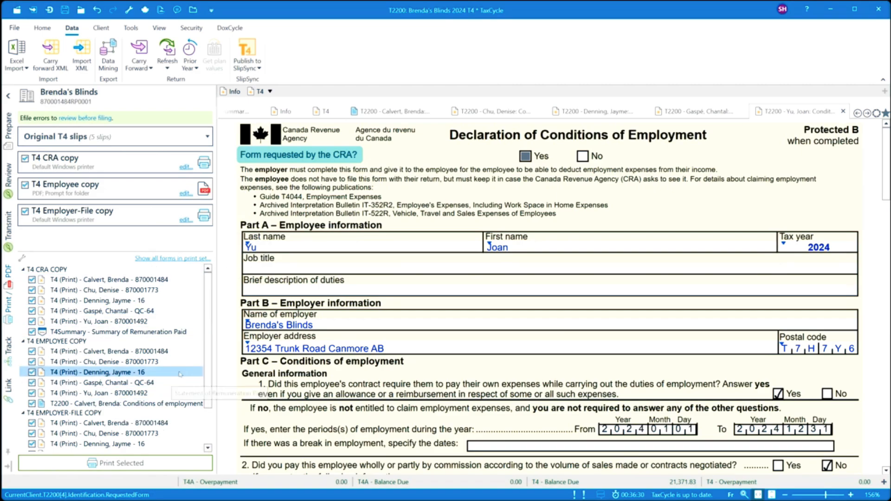
# - Tick the four remaining T2200 forms and the TP643 under T4 EMPLOYEE COPY, then switch to the T2200 forms print set
pyautogui.scroll(-1, 206, 316)
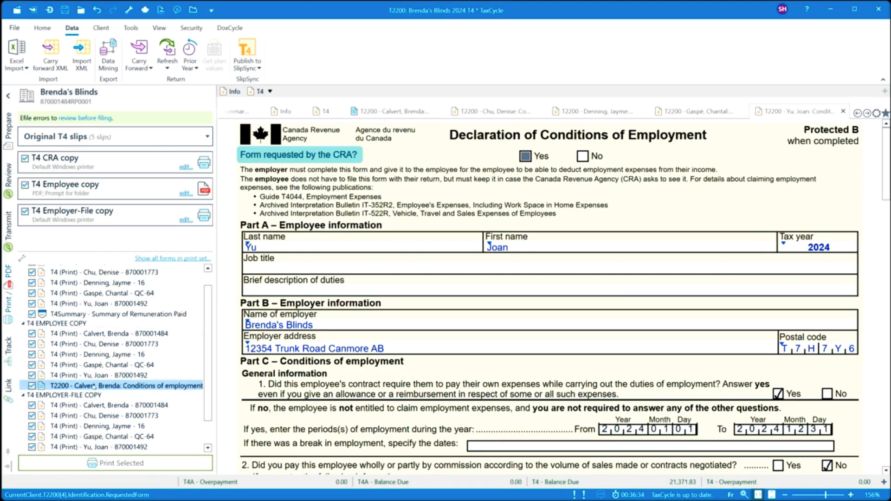
pyautogui.click(177, 259)
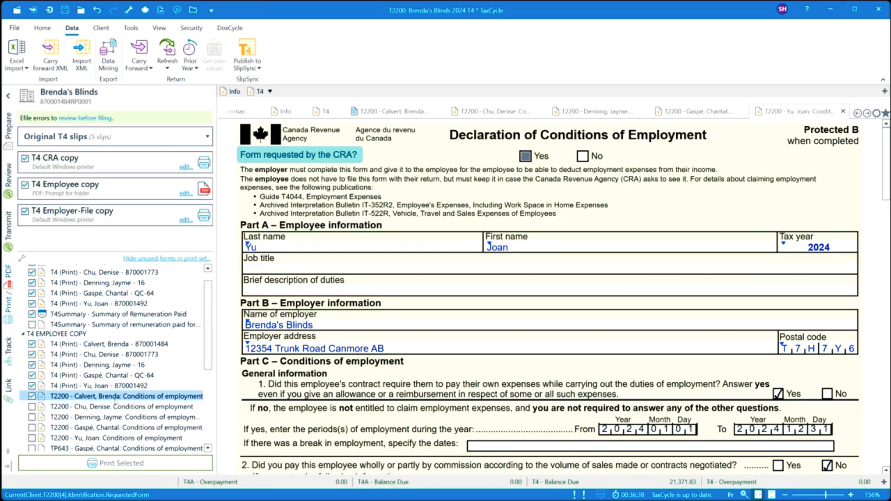
pyautogui.scroll(-3, 115, 402)
pyautogui.scroll(-1, 116, 403)
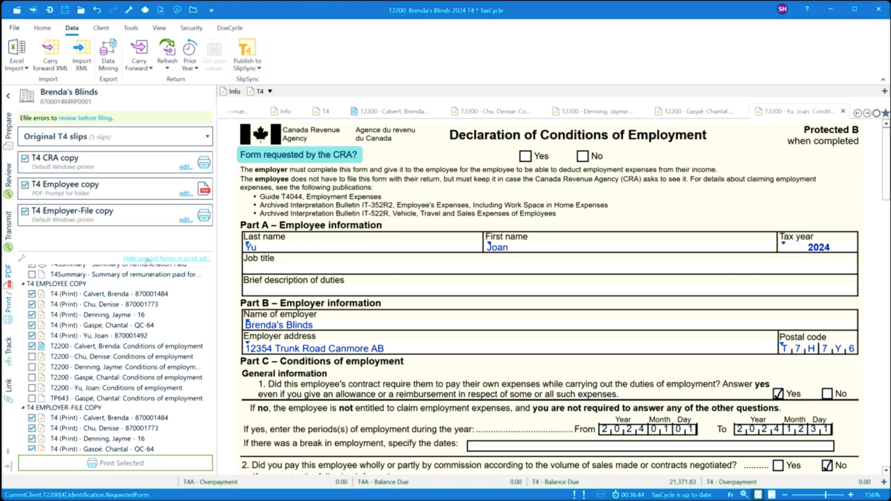
pyautogui.click(32, 356)
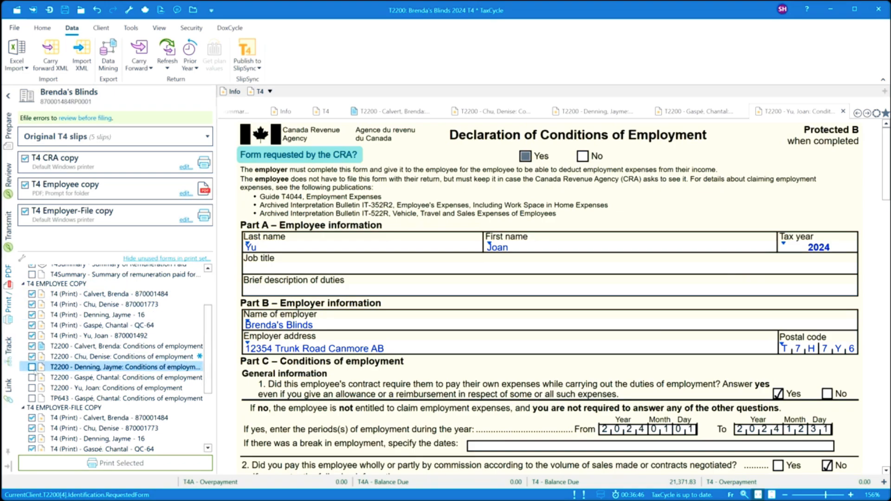
pyautogui.click(31, 367)
pyautogui.click(32, 378)
pyautogui.click(31, 387)
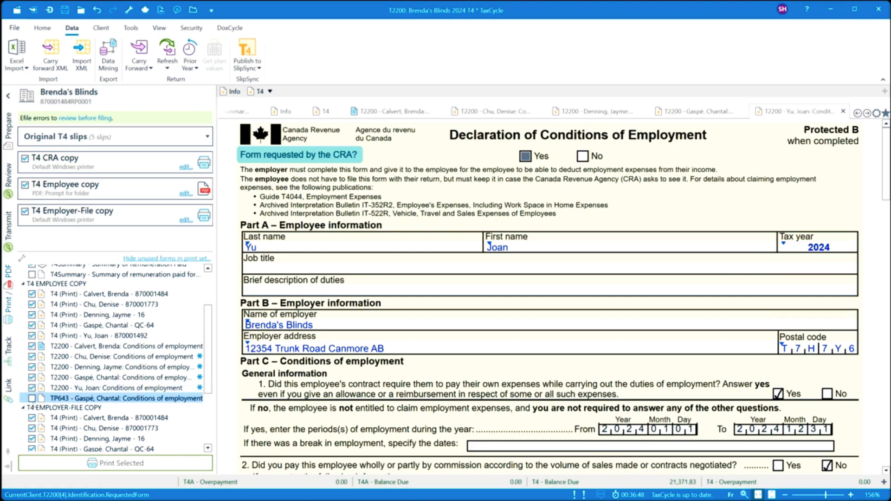
pyautogui.click(32, 399)
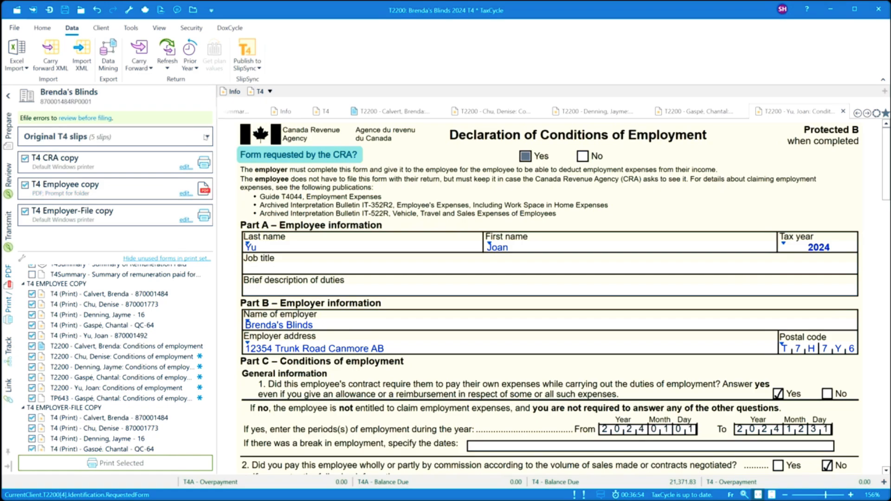
pyautogui.click(207, 135)
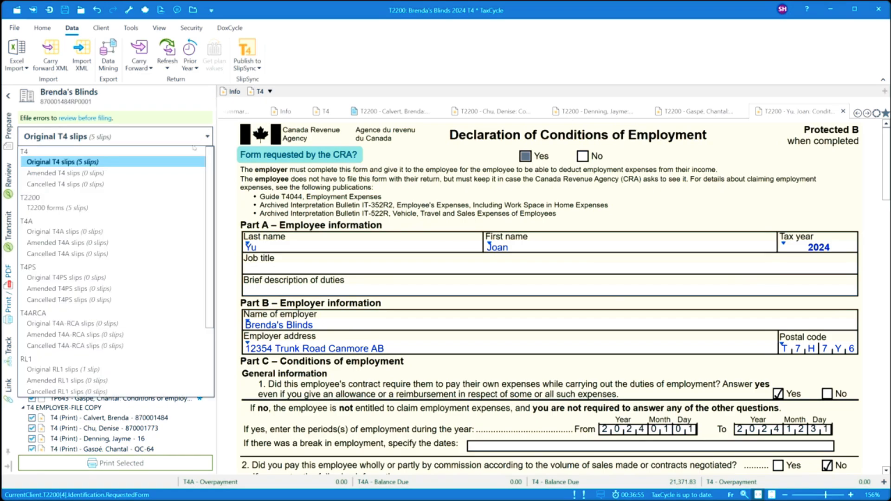
pyautogui.click(39, 210)
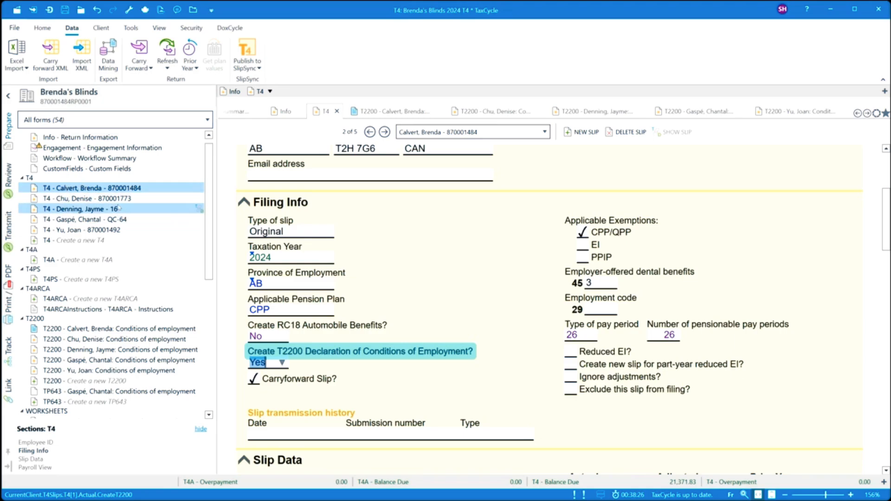
# - Set 'Create RC18 Automobile Benefits?' to Yes and collapse the T2200, T4ARCA, T4PS and T4A groups
pyautogui.moveTo(83, 192)
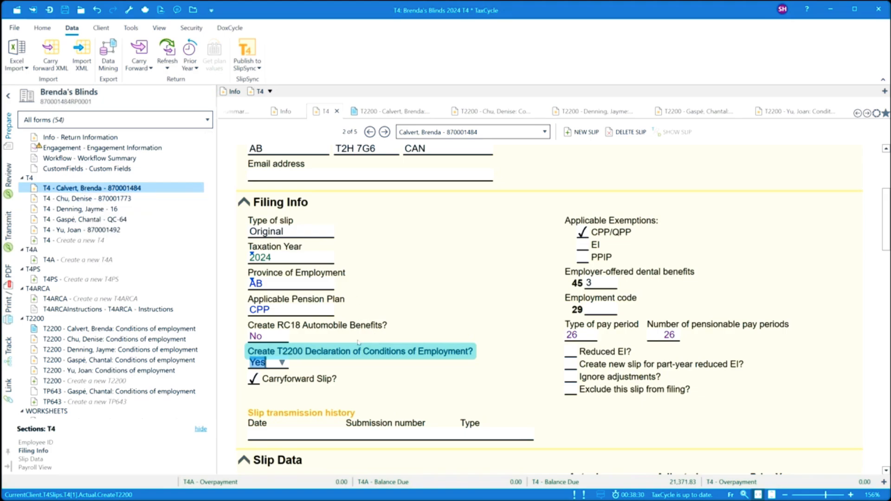
pyautogui.click(282, 337)
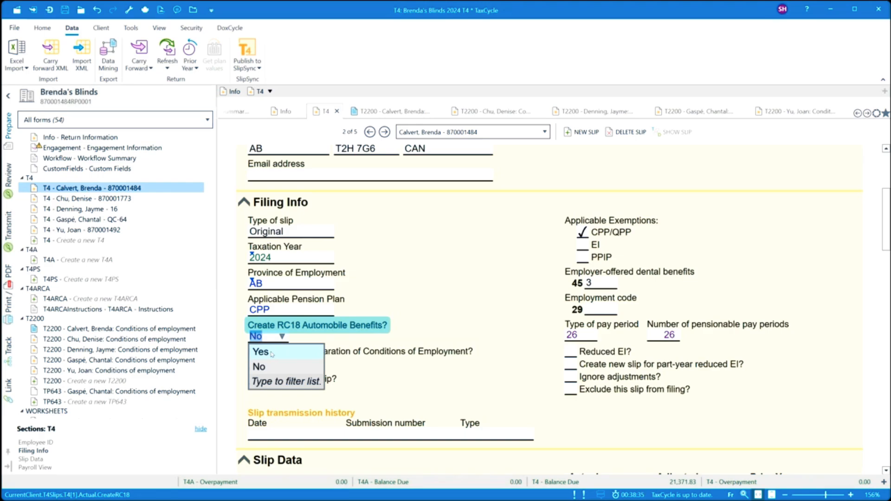
pyautogui.click(272, 353)
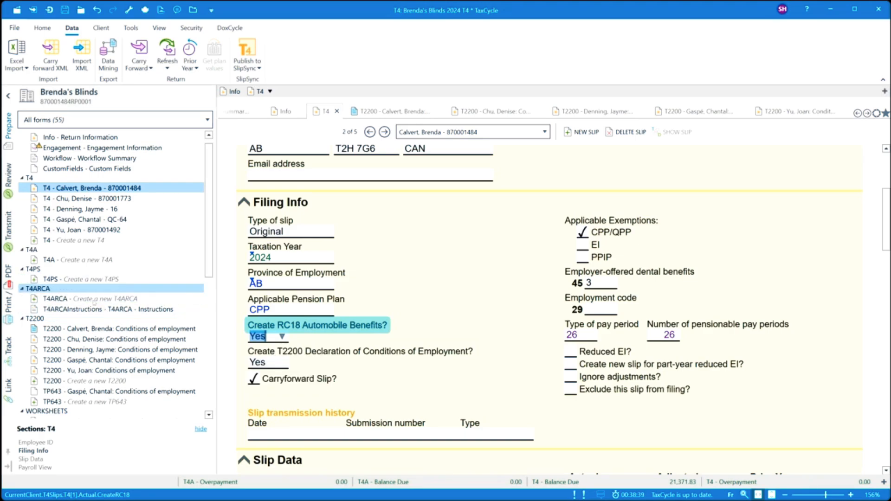
pyautogui.click(23, 319)
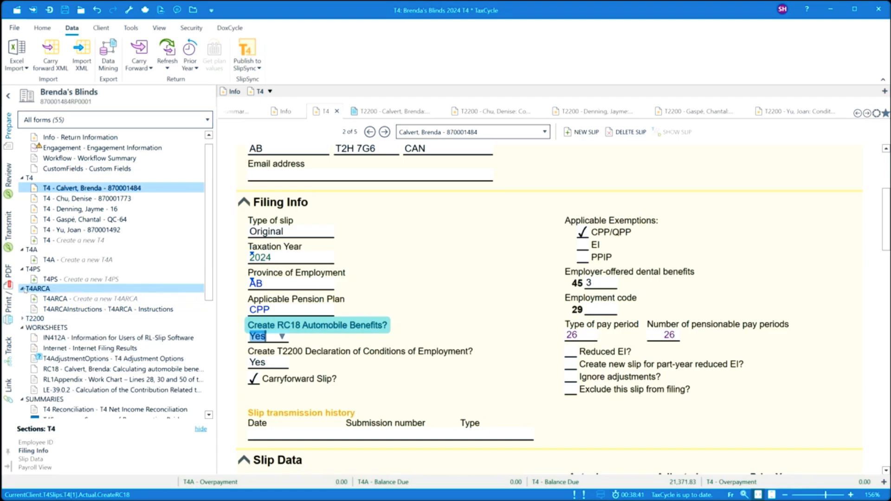
pyautogui.click(22, 288)
pyautogui.click(22, 269)
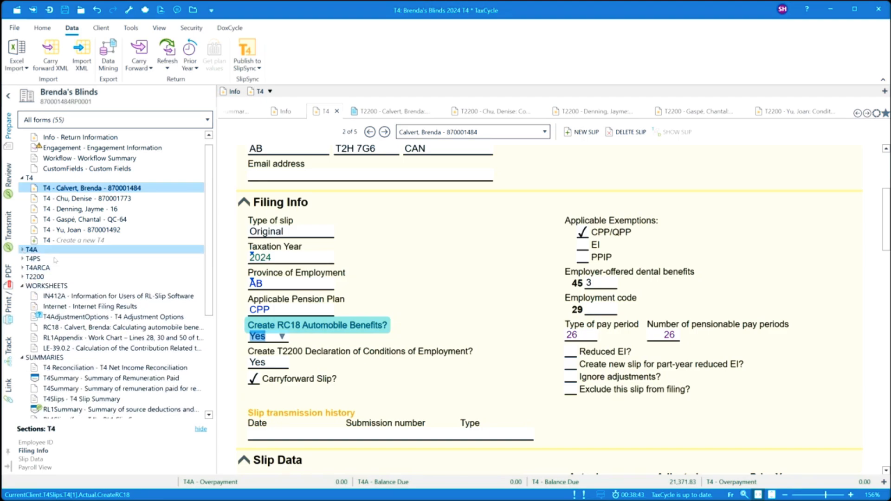
pyautogui.click(22, 250)
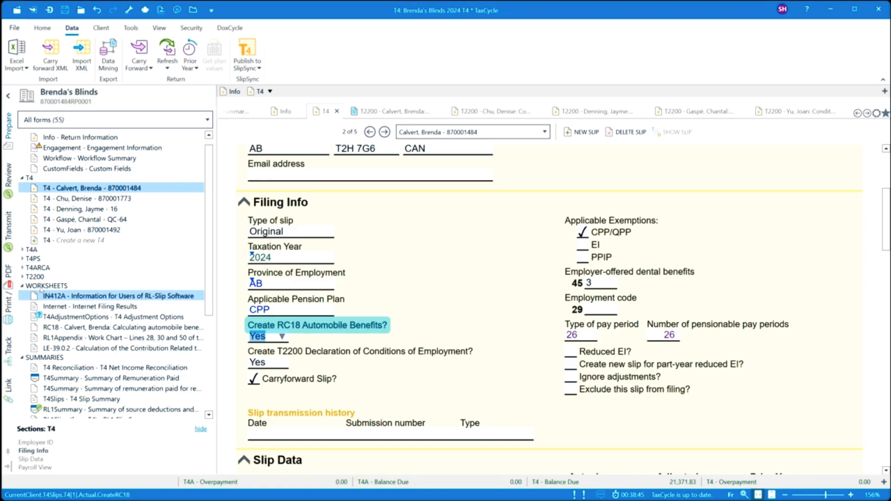
# - On the RC18 worksheet, enter a 35,000 automobile cost and 1,500 reimbursement
pyautogui.click(56, 329)
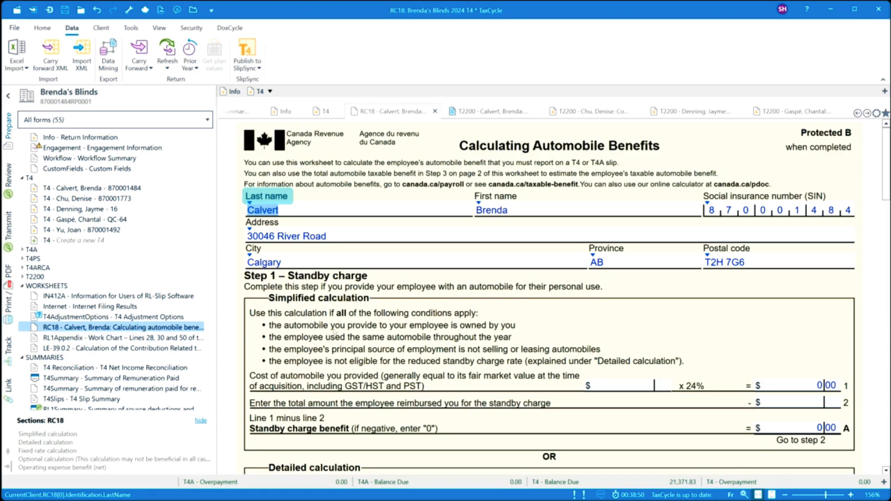
pyautogui.scroll(-1, 406, 329)
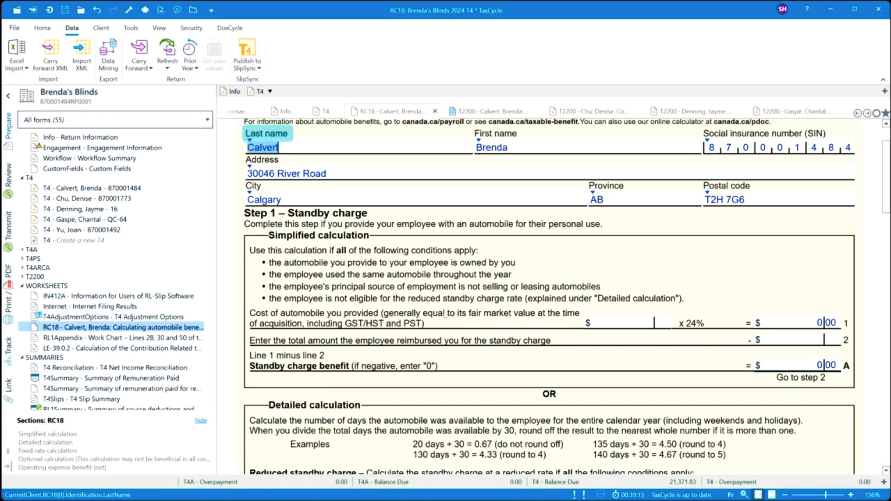
pyautogui.scroll(-2, 429, 333)
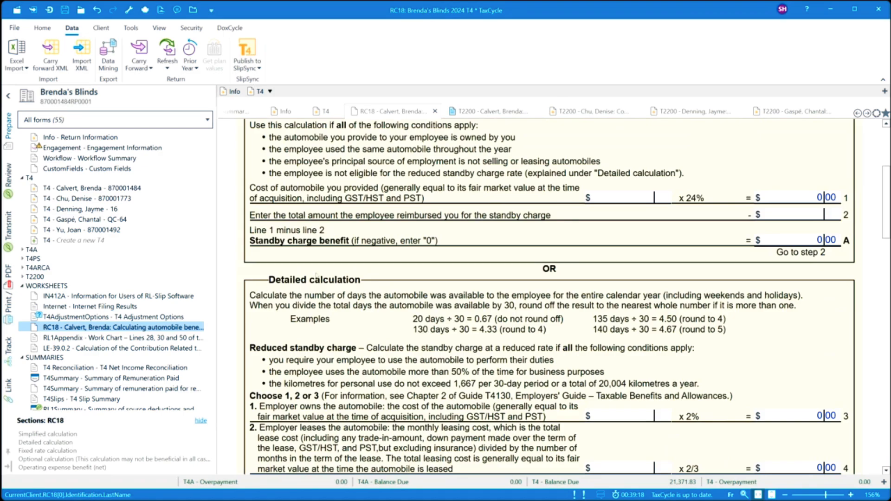
pyautogui.scroll(1, 433, 318)
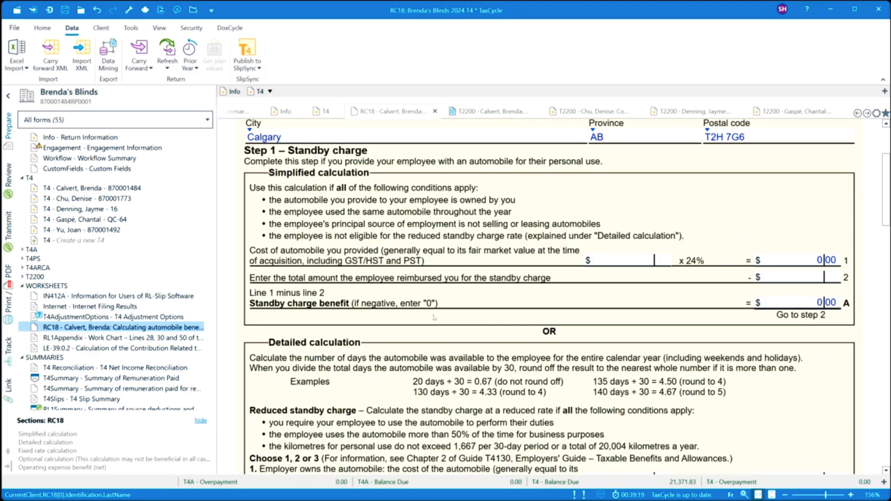
pyautogui.click(621, 261)
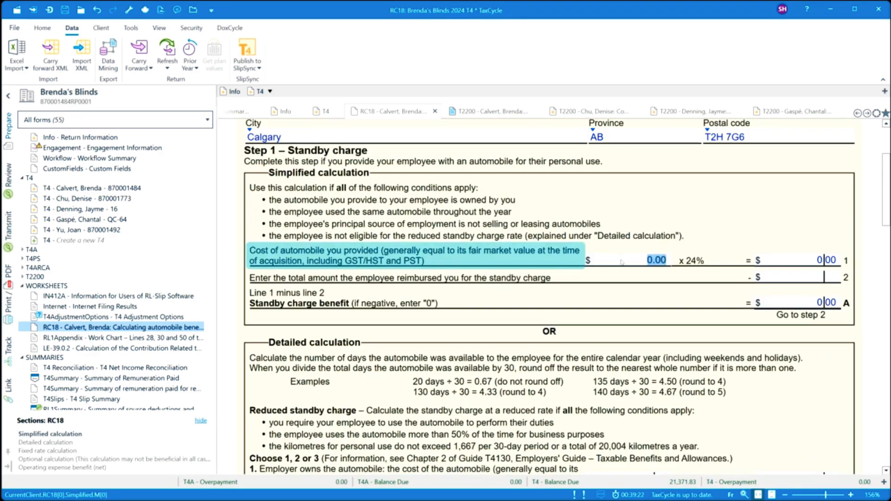
pyautogui.write('35,000')
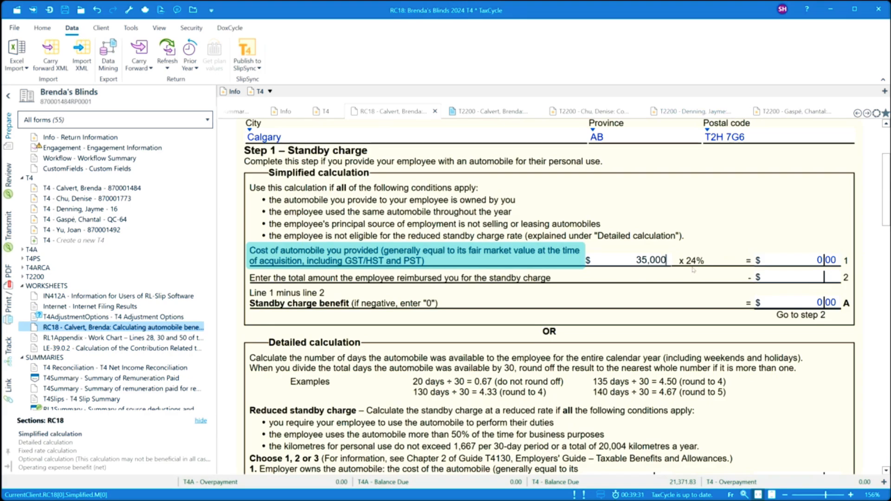
pyautogui.click(766, 261)
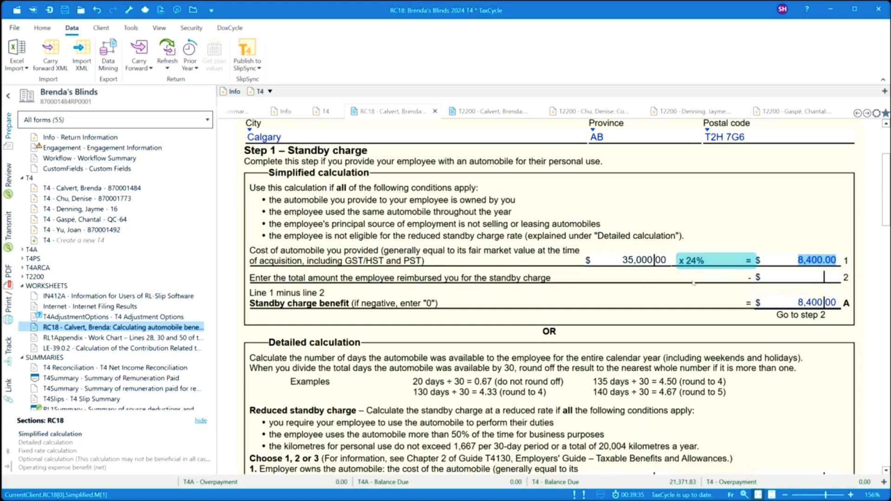
pyautogui.click(809, 279)
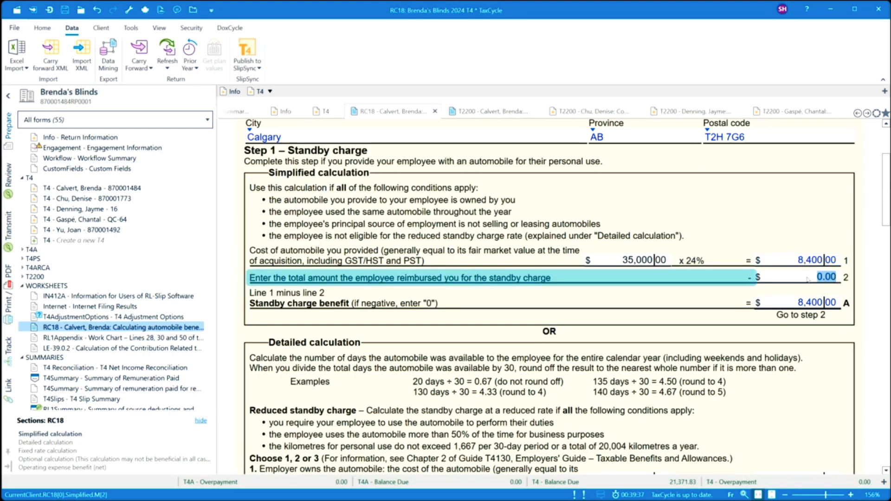
pyautogui.write('1500')
pyautogui.press('Tab')
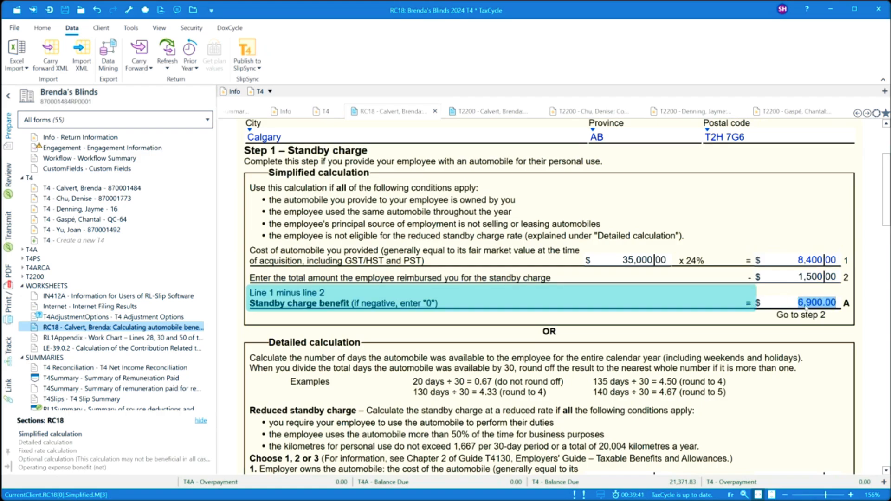
# - Enter 10,000 personal kilometres driven on line 8
pyautogui.scroll(-3, 580, 310)
pyautogui.scroll(-3, 580, 310)
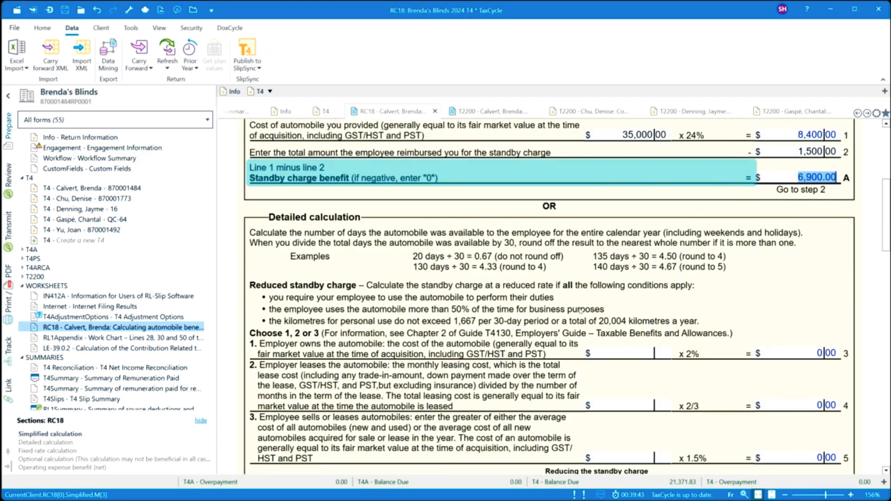
pyautogui.scroll(-10, 582, 310)
pyautogui.scroll(-4, 548, 302)
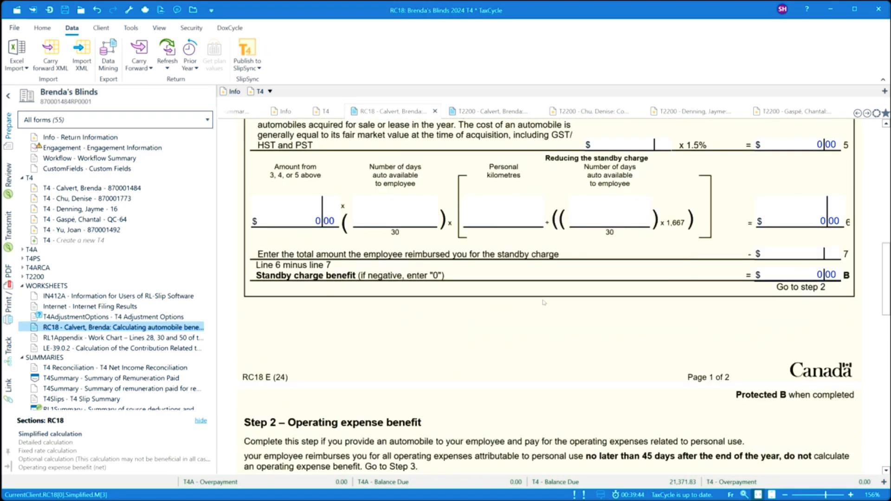
pyautogui.scroll(-11, 544, 302)
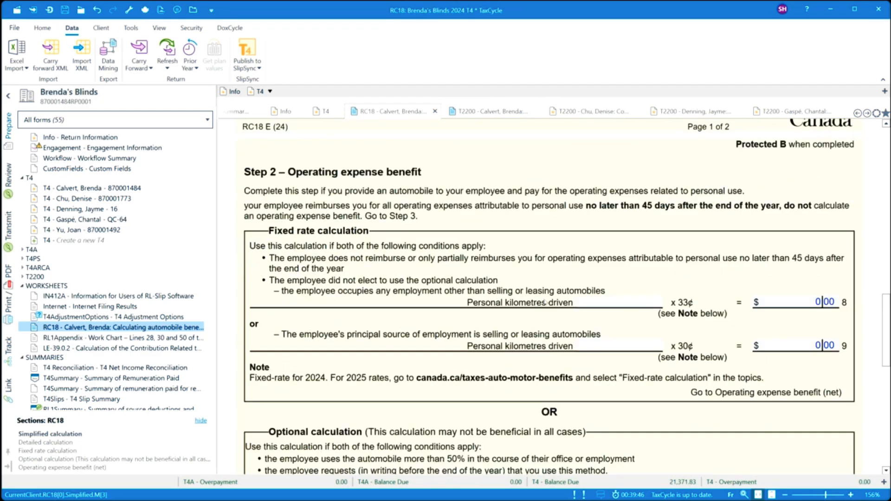
pyautogui.click(618, 307)
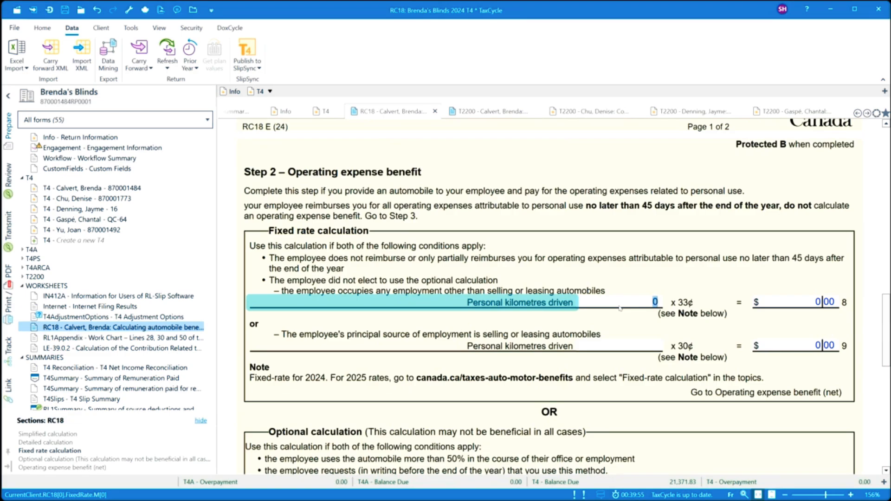
pyautogui.scroll(-3, 620, 308)
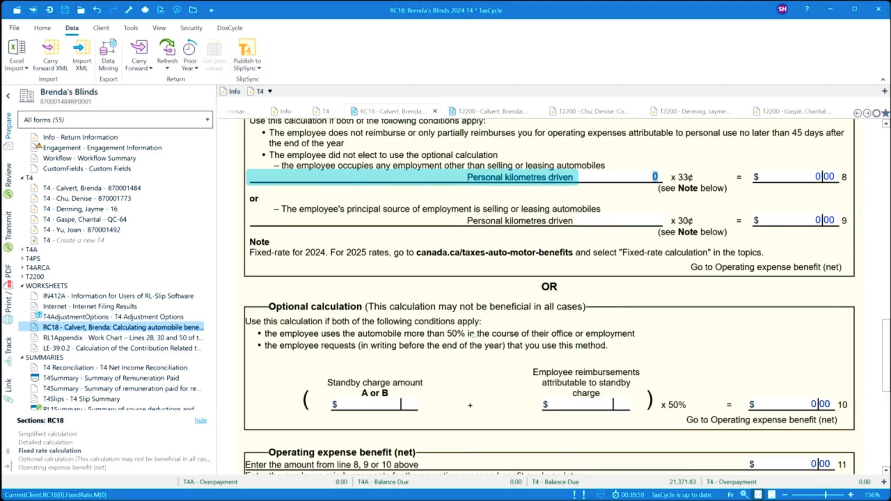
pyautogui.scroll(15, 473, 336)
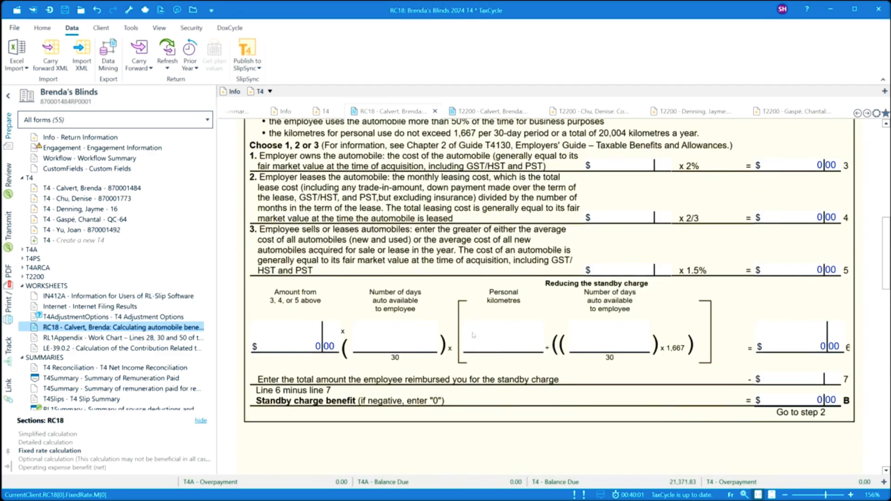
pyautogui.scroll(5, 473, 335)
pyautogui.scroll(-5, 474, 335)
pyautogui.scroll(-5, 473, 335)
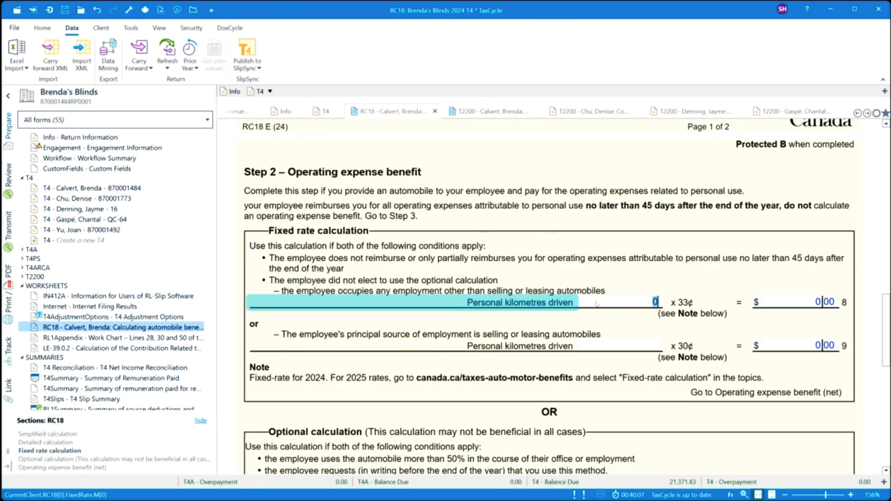
pyautogui.write('100000')
pyautogui.press('Tab')
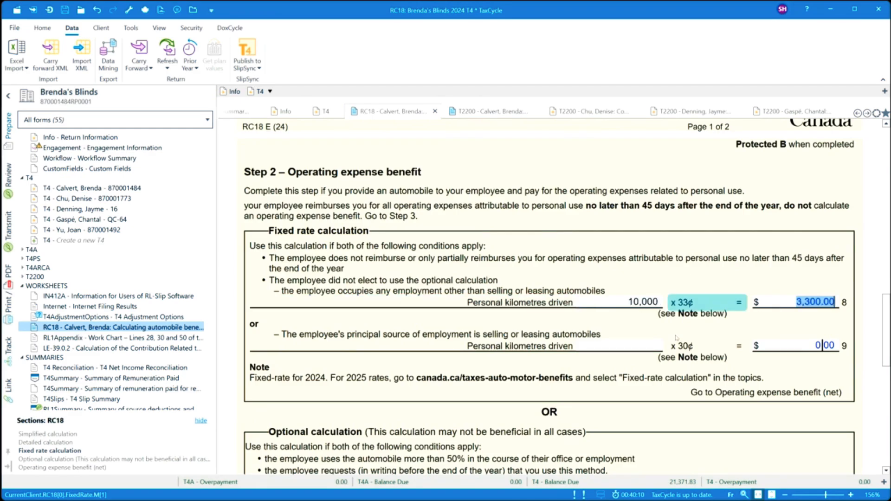
# - Verify the 10,200 total taxable benefit and return to the employee's T4 slip
pyautogui.scroll(-3, 549, 305)
pyautogui.scroll(-6, 550, 305)
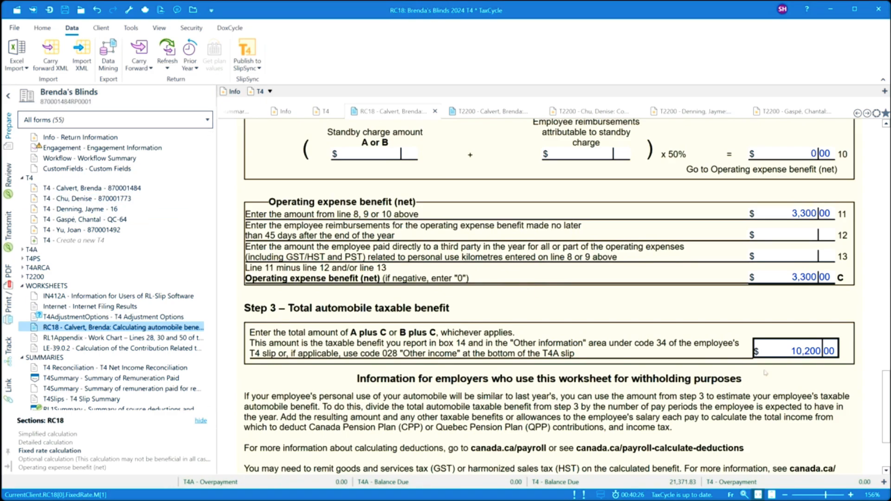
pyautogui.click(785, 356)
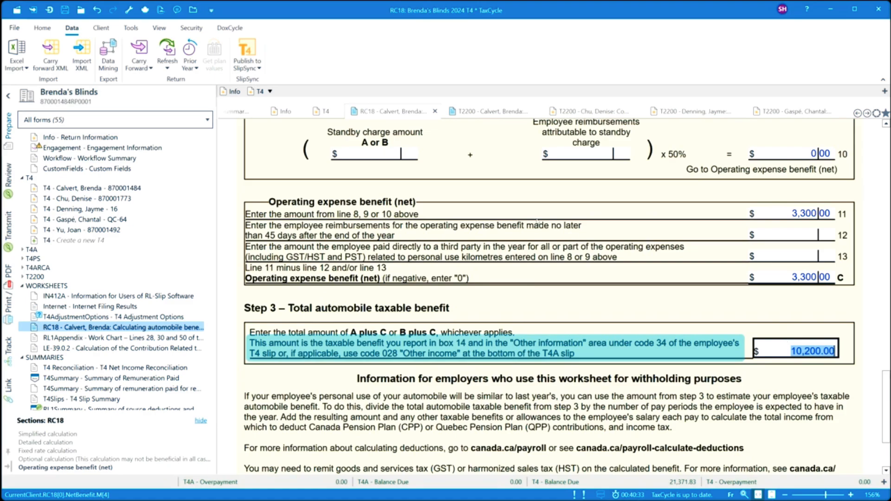
pyautogui.click(86, 189)
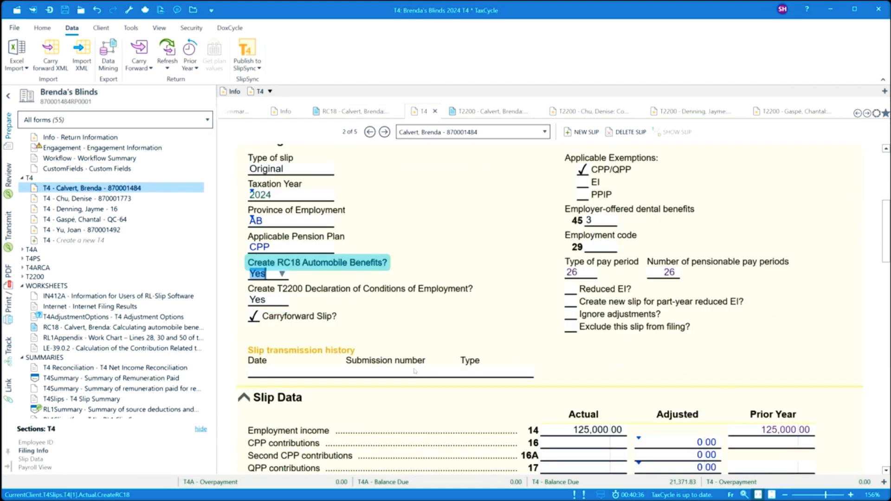
# - Look up 'au' in Other information, choose code 34, and enter 10200 as its amount
pyautogui.scroll(-6, 414, 371)
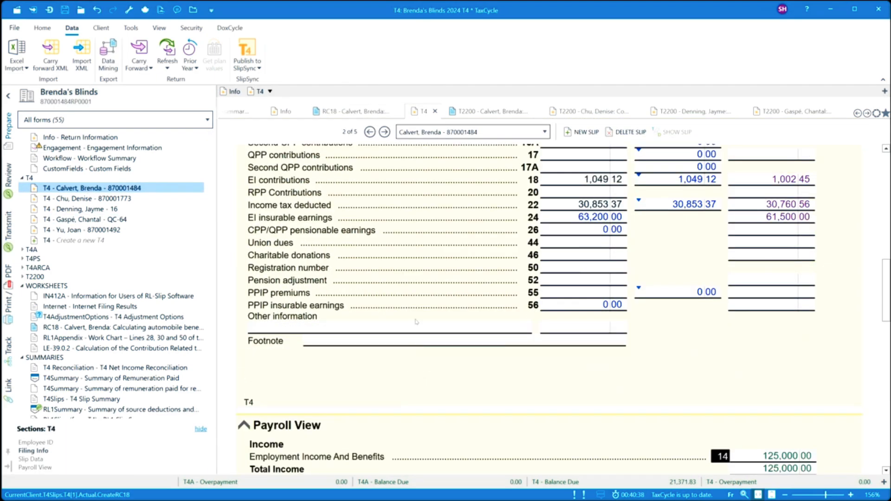
pyautogui.click(417, 325)
pyautogui.write('au')
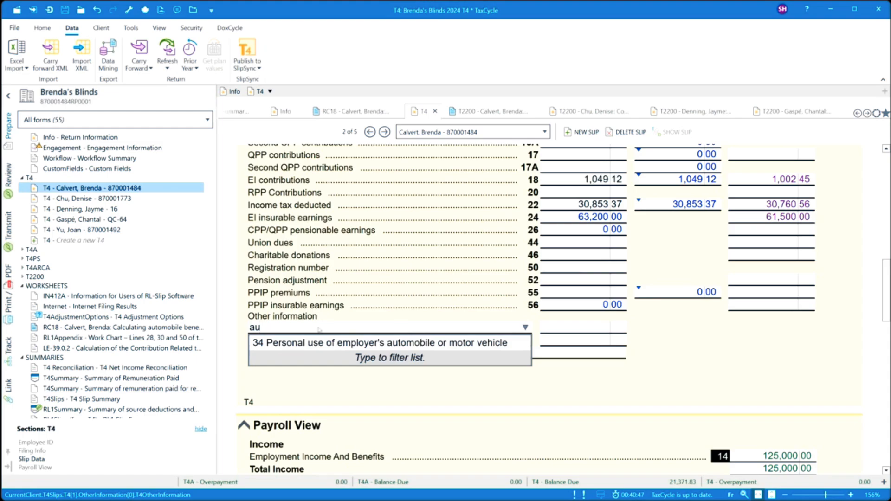
pyautogui.click(301, 346)
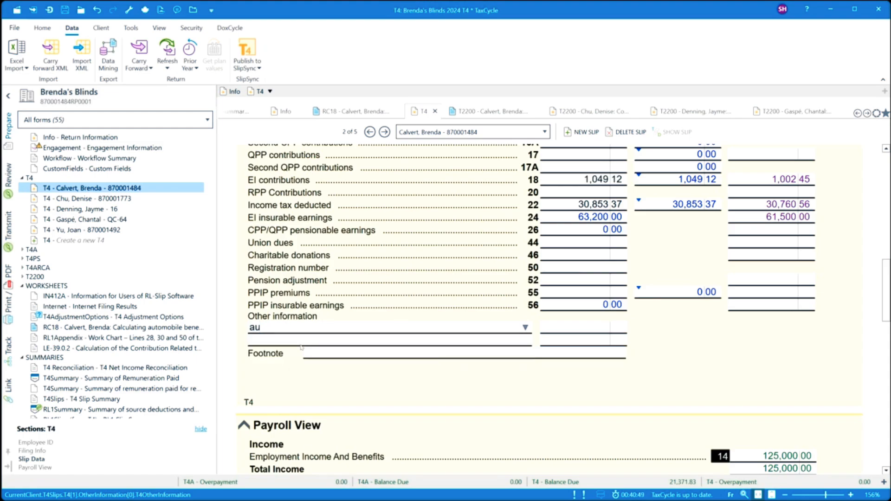
pyautogui.click(577, 330)
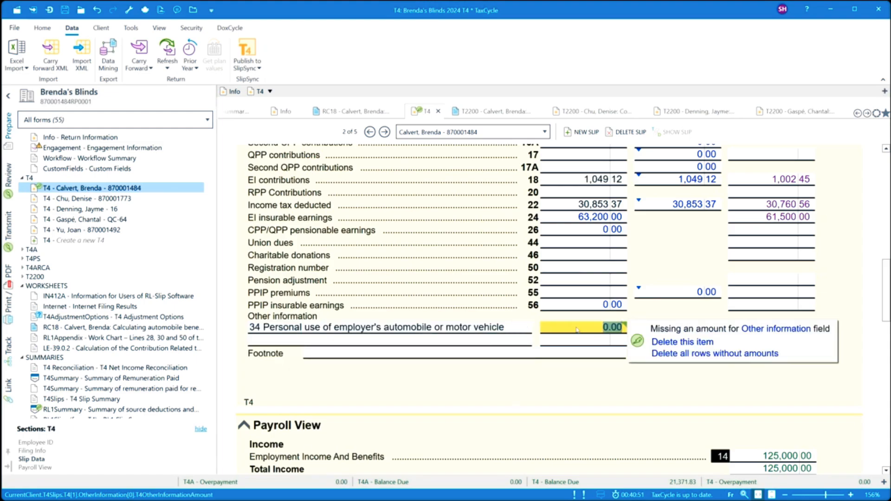
pyautogui.write('10200')
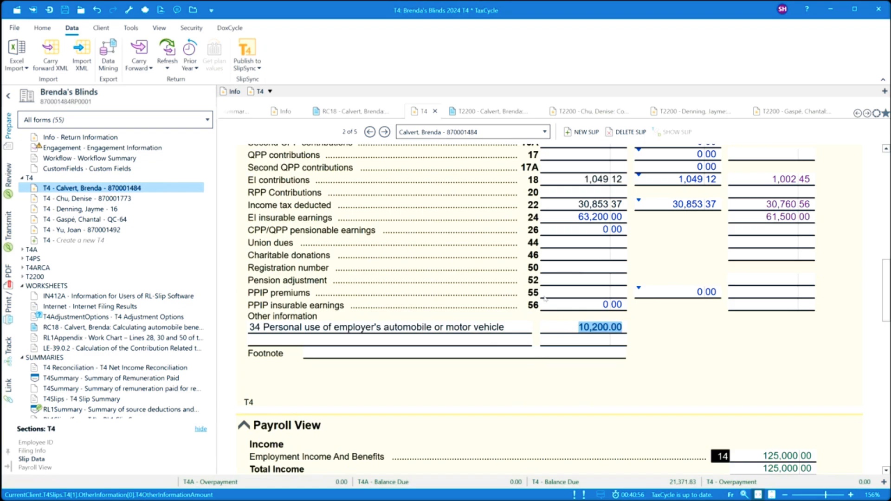
pyautogui.click(568, 328)
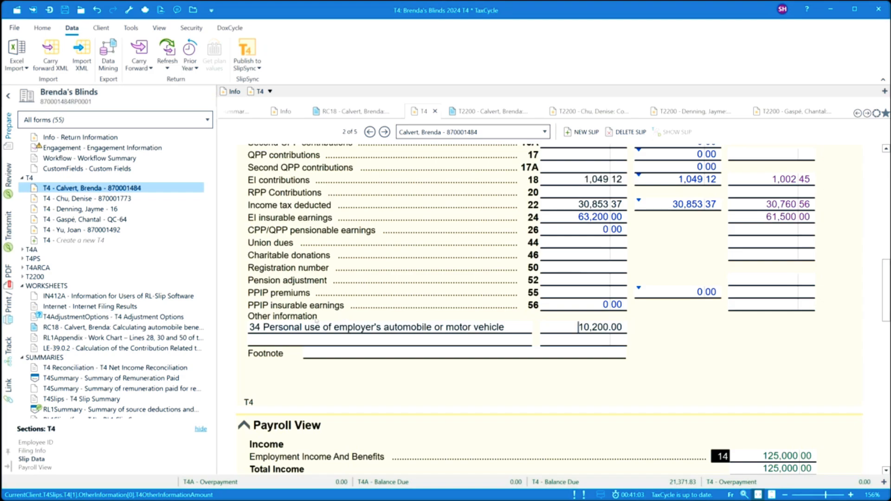
pyautogui.scroll(2, 439, 278)
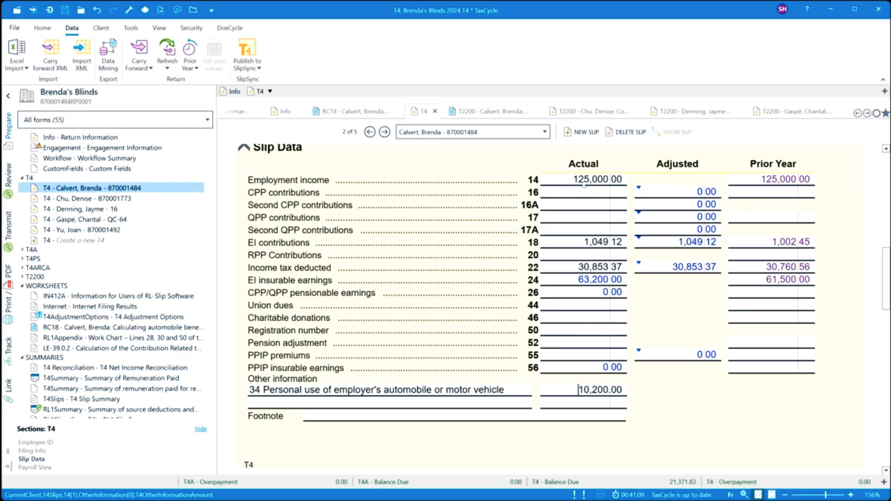
# - Enter =125000+10200 in box 14 to make employment income 135,200.00
pyautogui.click(622, 182)
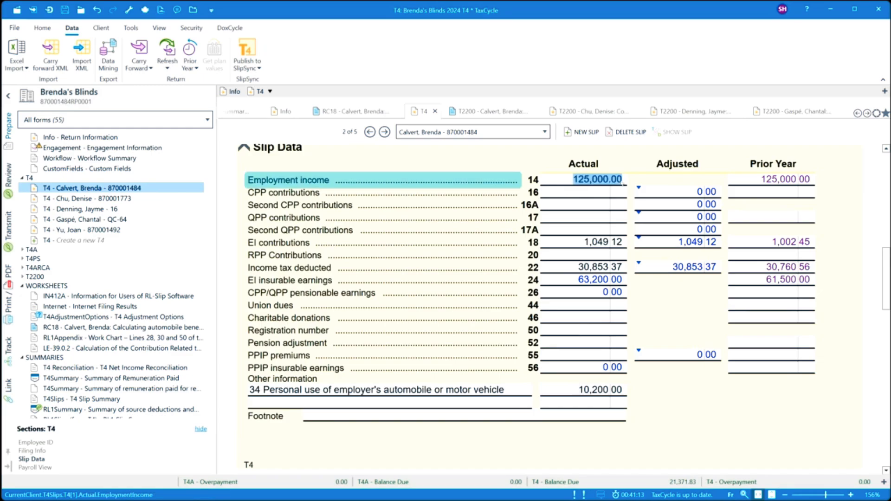
pyautogui.write('=')
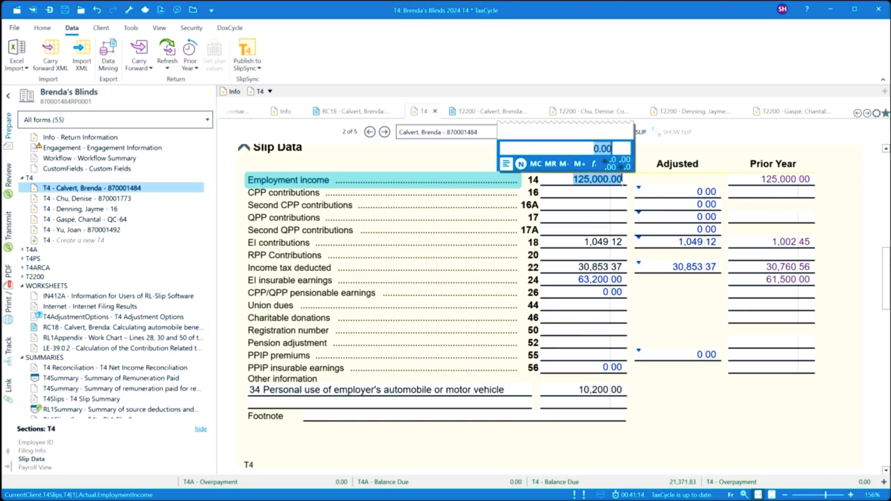
pyautogui.write('125,000')
pyautogui.press('+')
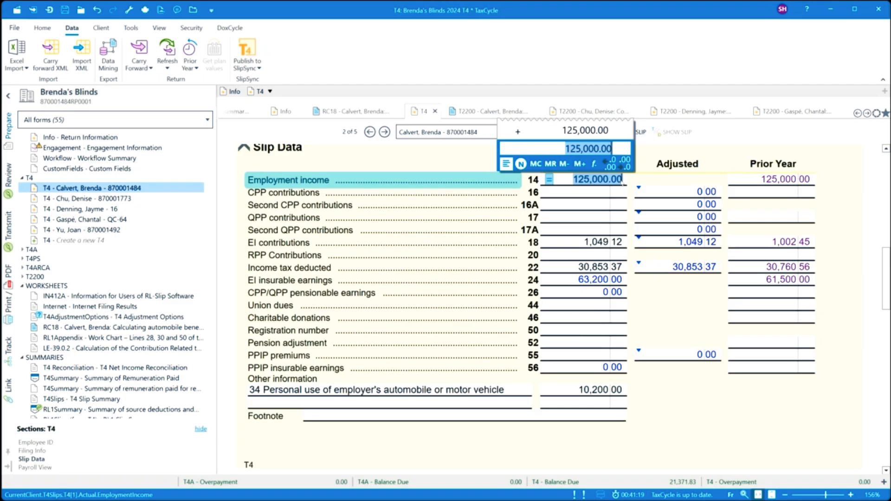
pyautogui.write('10200')
pyautogui.press('+')
pyautogui.press('Return')
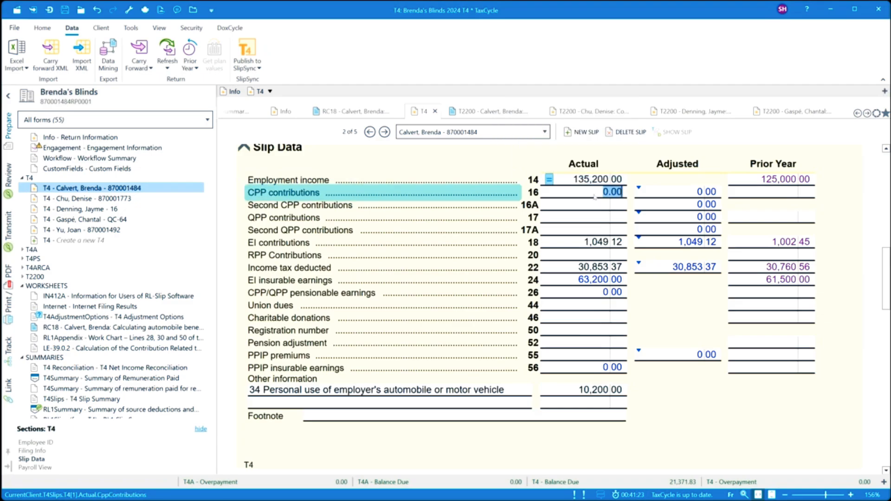
# - Attach the memo 'Added Auto benefit' to the employment income amount
pyautogui.rightClick(563, 181)
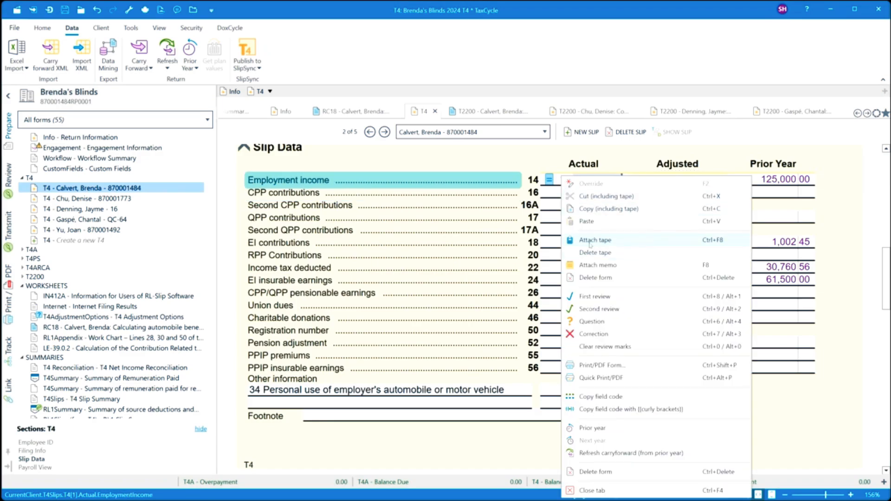
pyautogui.click(592, 265)
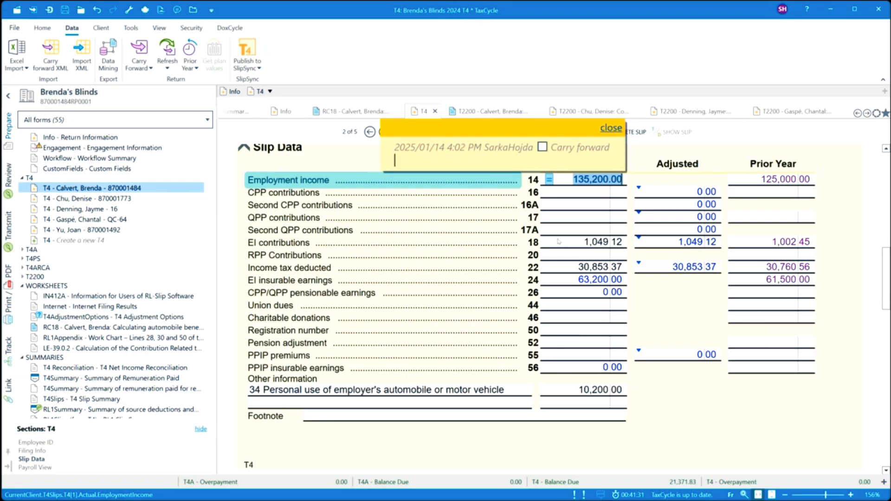
pyautogui.write('Added Auto benef')
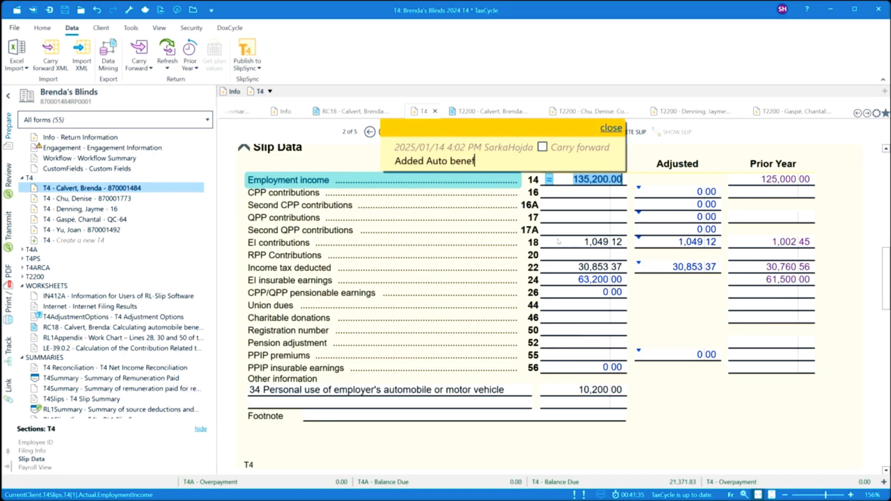
pyautogui.write('it')
pyautogui.click(609, 128)
# - Label the calculation entries 'Salary' and 'Auto', then go back to the Return Information form
pyautogui.moveTo(559, 182)
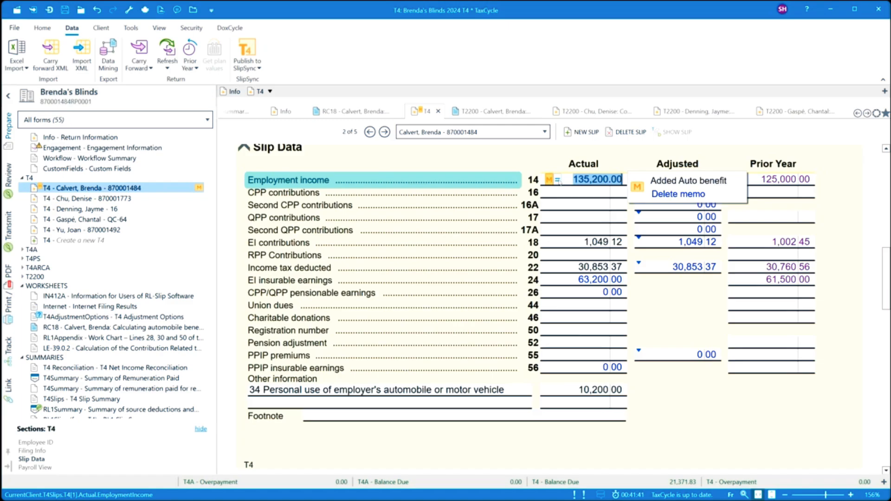
pyautogui.click(559, 180)
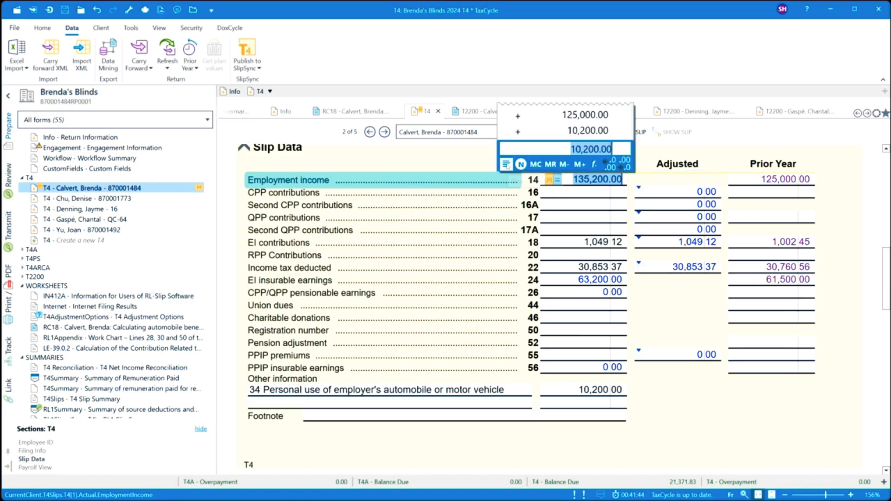
pyautogui.click(506, 165)
pyautogui.click(450, 113)
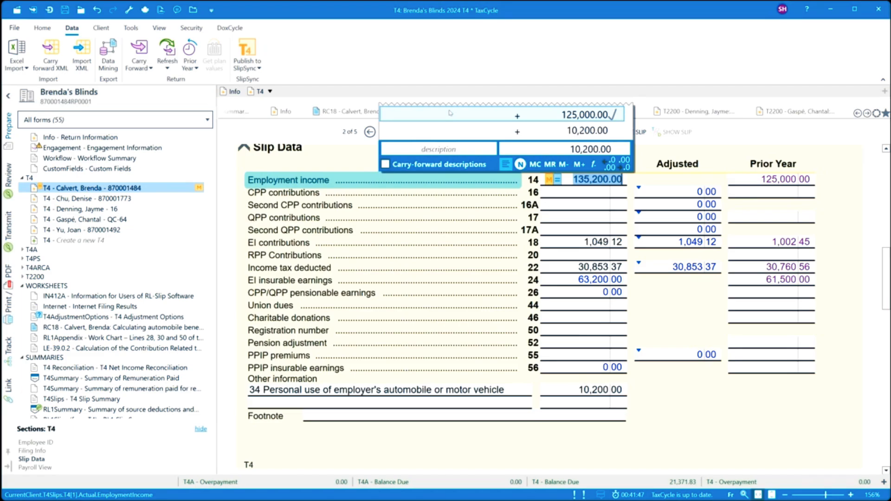
pyautogui.write('Salary')
pyautogui.click(438, 129)
pyautogui.write('Auto')
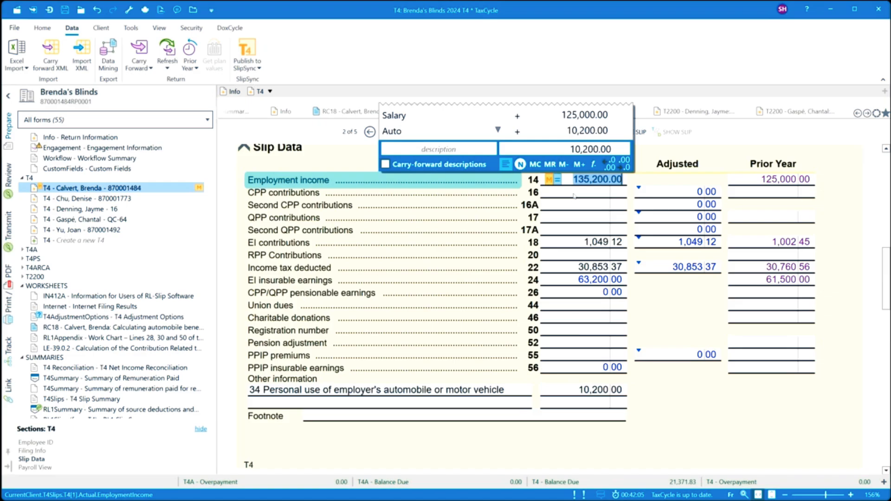
pyautogui.click(575, 196)
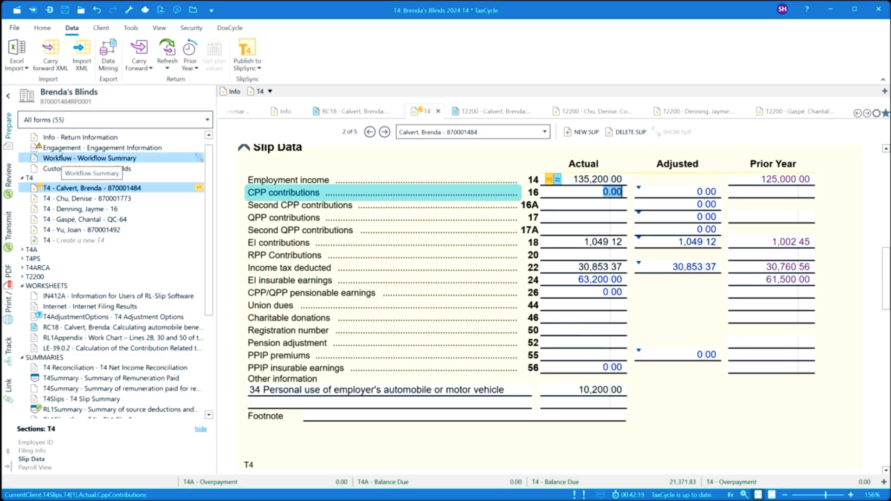
pyautogui.click(70, 138)
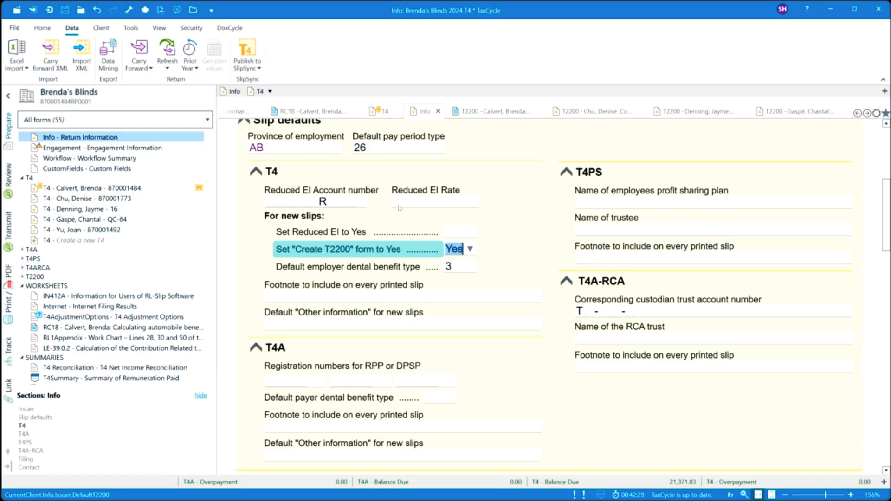
# - Paste the employer's account number into Reduced EI Account, ending it in 2, and set Reduced EI Rate 1.173
pyautogui.scroll(1, 381, 216)
pyautogui.scroll(3, 381, 217)
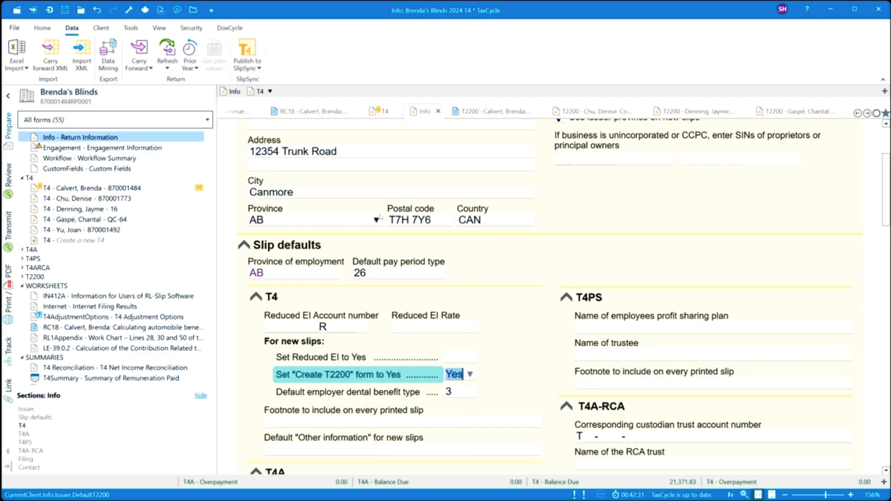
pyautogui.click(337, 194)
pyautogui.hotkey('ctrl', 'c')
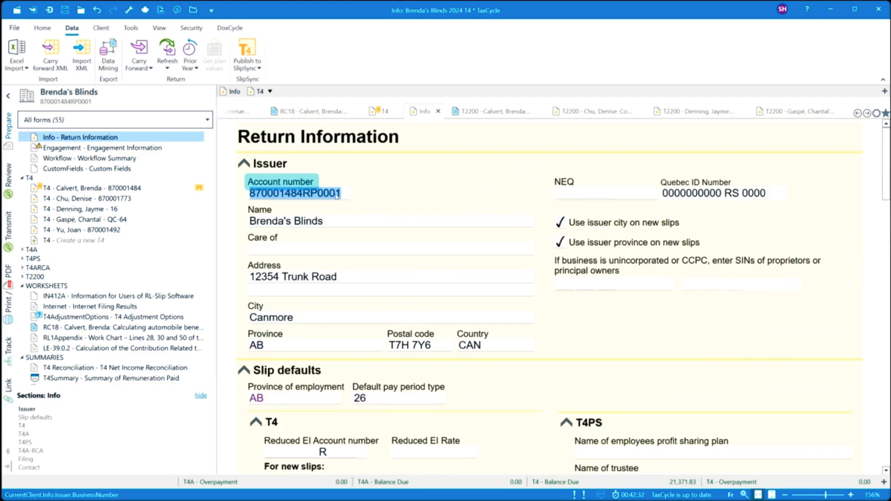
pyautogui.scroll(-3, 318, 298)
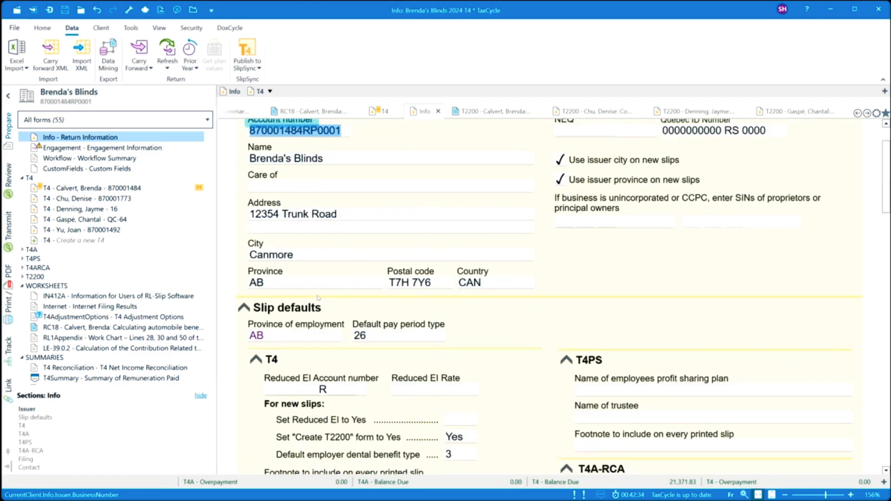
pyautogui.click(311, 268)
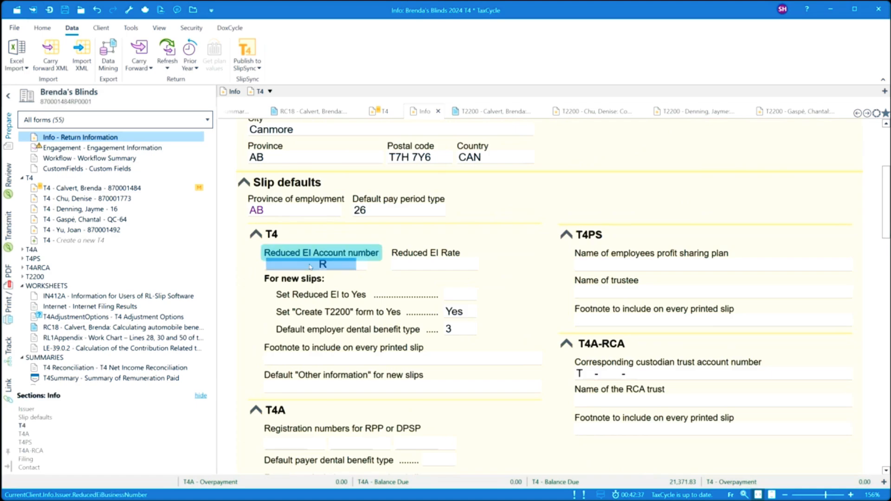
pyautogui.hotkey('ctrl', 'v')
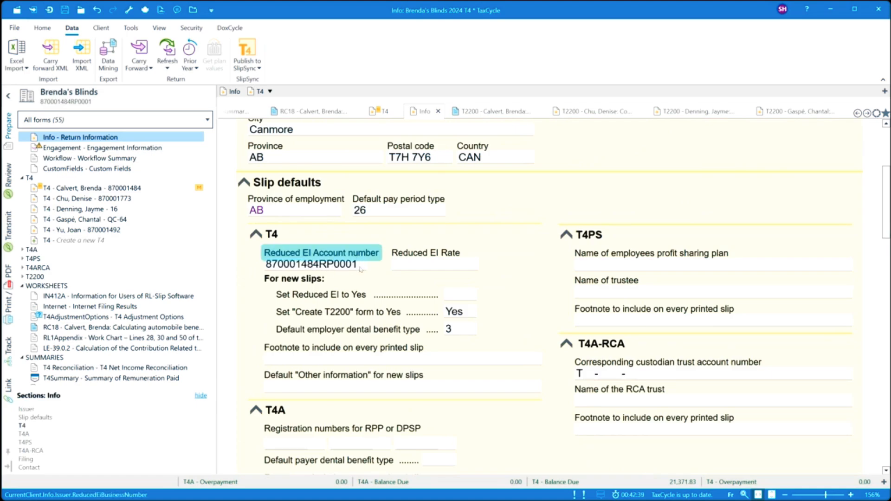
pyautogui.press('BackSpace')
pyautogui.write('2')
pyautogui.click(416, 269)
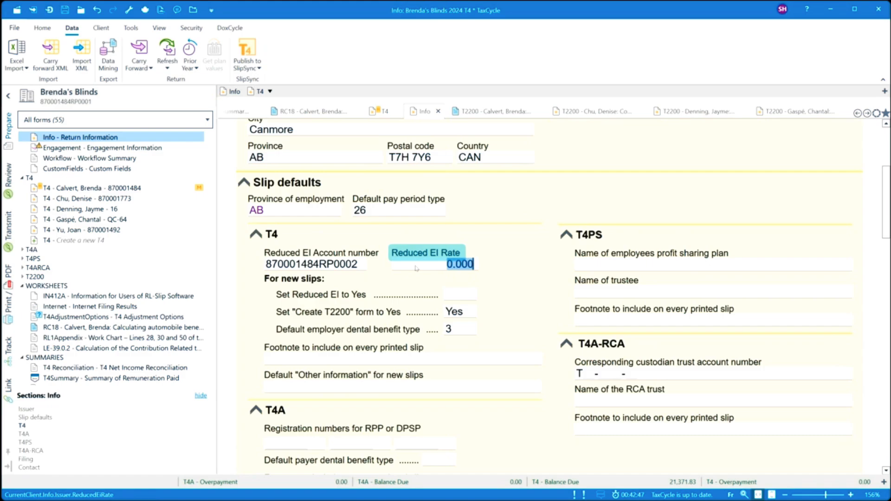
pyautogui.write('1.173')
pyautogui.click(346, 296)
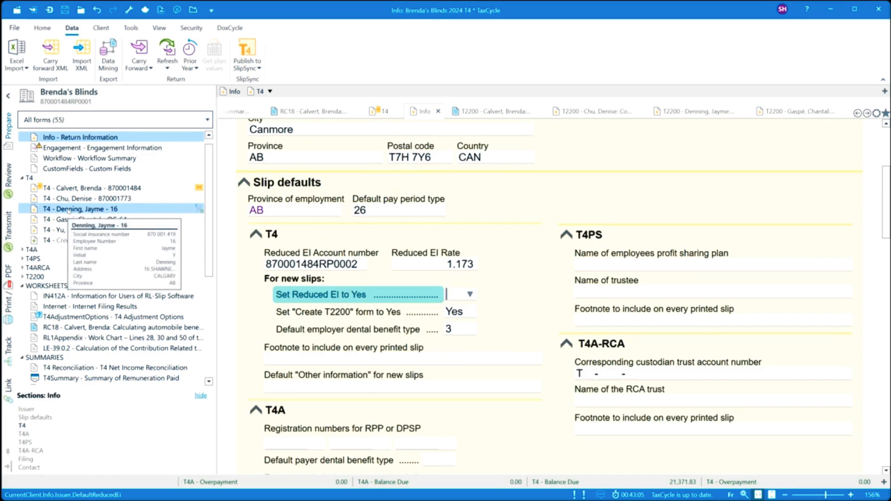
# - Check Reduced EI? on employee 16's T4 slip, then view the T4 Summary
pyautogui.click(68, 210)
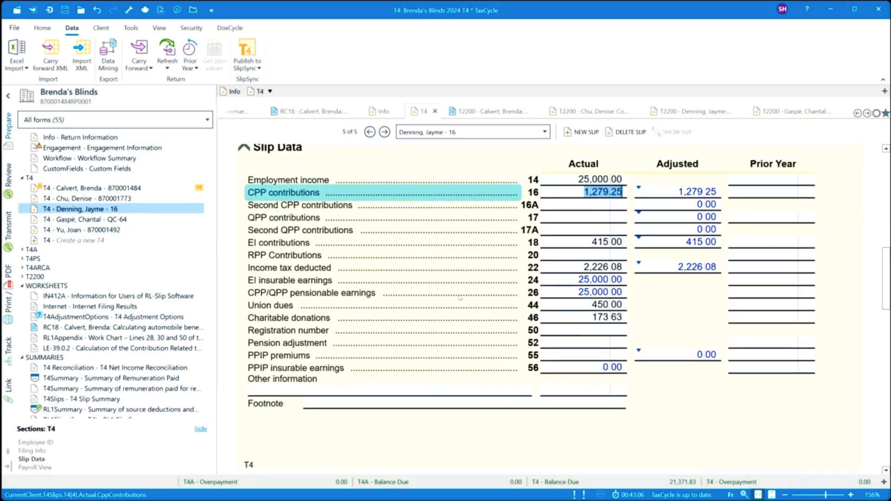
pyautogui.scroll(5, 461, 298)
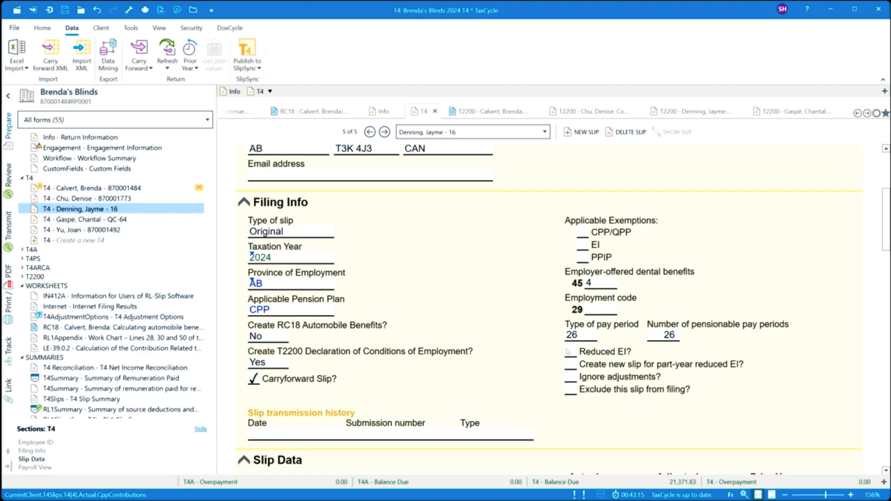
pyautogui.scroll(-1, 505, 343)
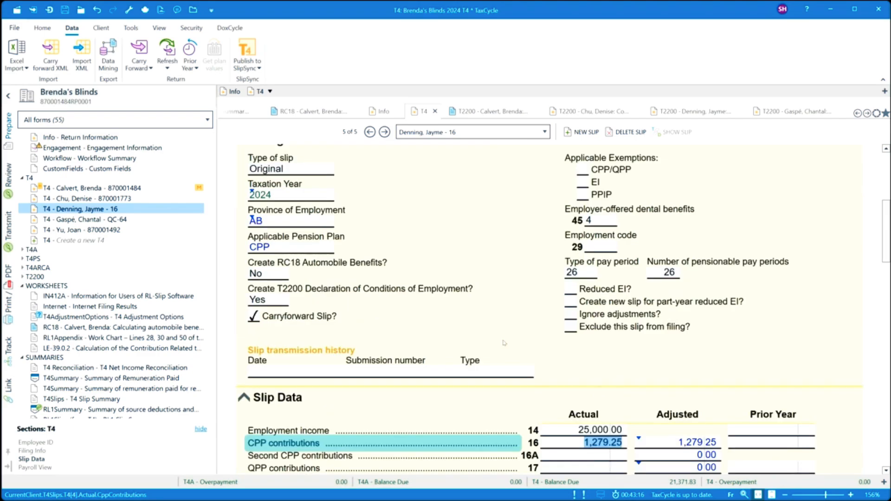
pyautogui.click(571, 290)
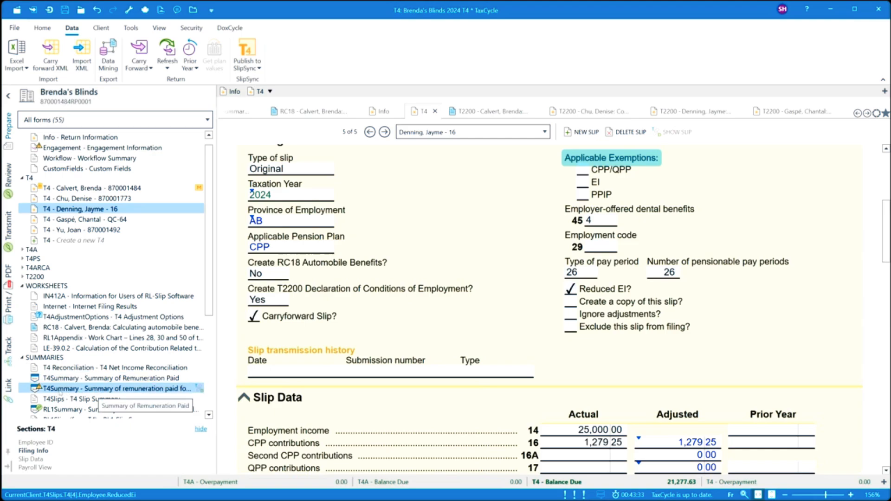
pyautogui.click(62, 393)
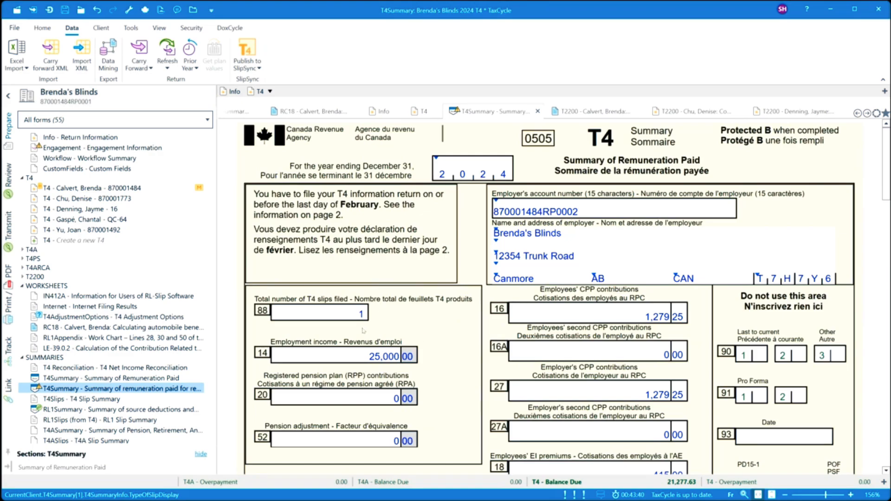
# - Review line 82 remittances on the T4 Summary, then uncheck Reduced EI? on employee 16's slip
pyautogui.scroll(-5, 602, 380)
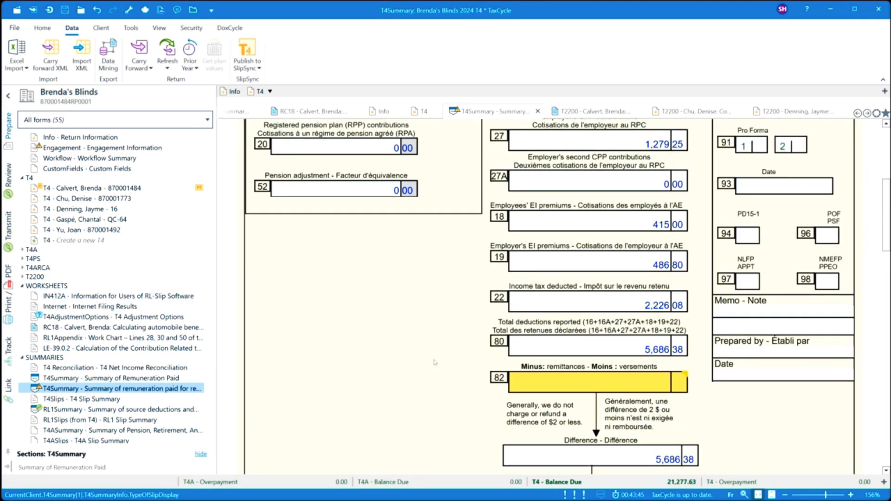
pyautogui.moveTo(550, 381)
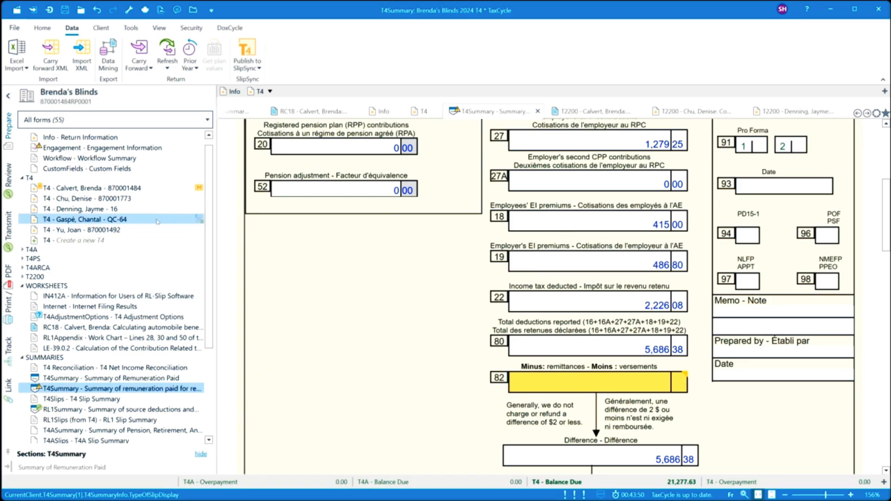
pyautogui.click(130, 210)
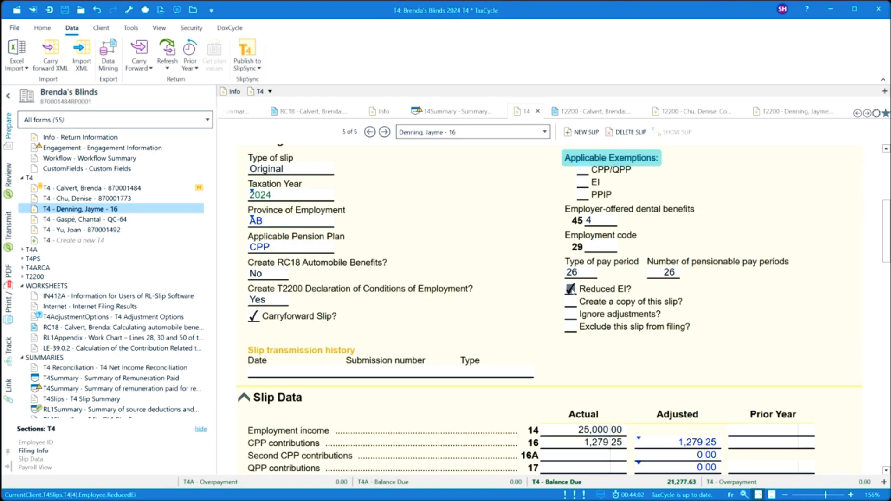
pyautogui.click(570, 289)
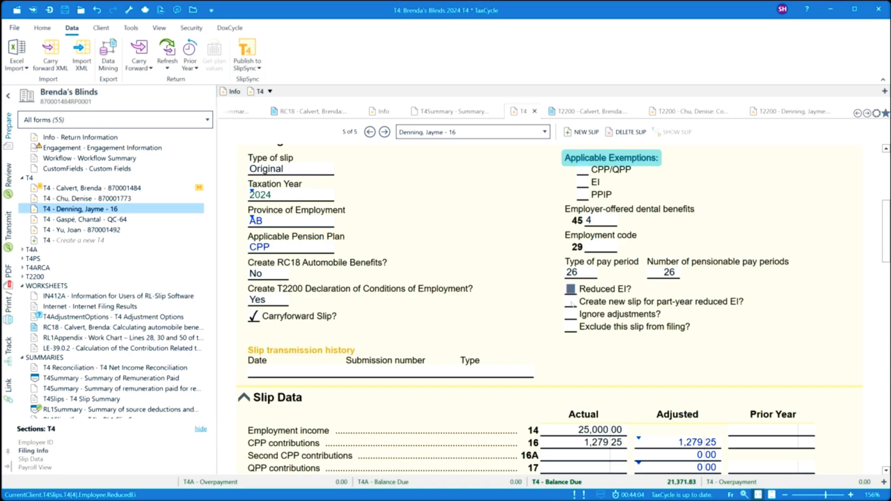
# - Check 'Create new slip for part-year reduced EI?' and open the new Denning slip 6 of 6
pyautogui.click(570, 302)
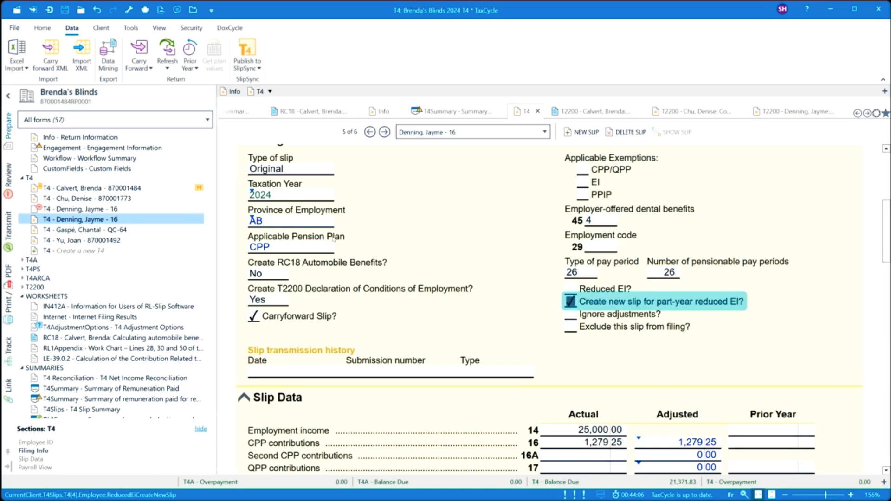
pyautogui.click(70, 212)
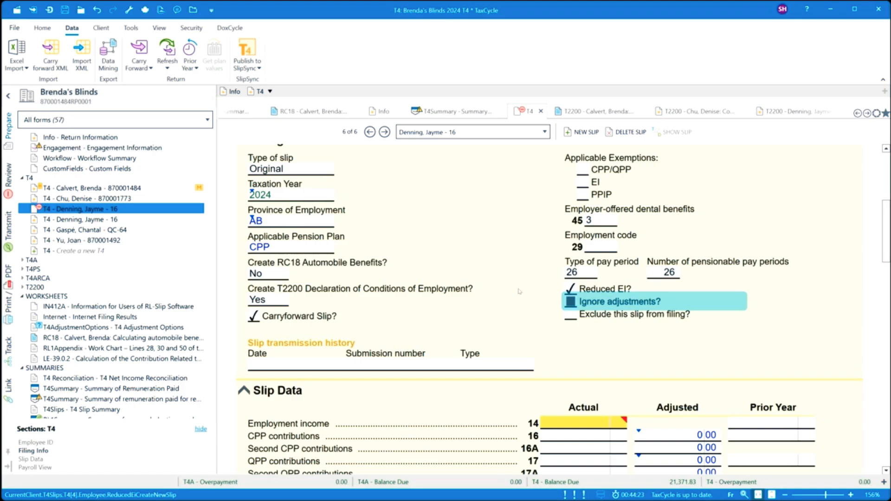
# - Enter 25,000.00 employment income in box 14 of the new slip, replacing a mistyped 250.00
pyautogui.click(565, 424)
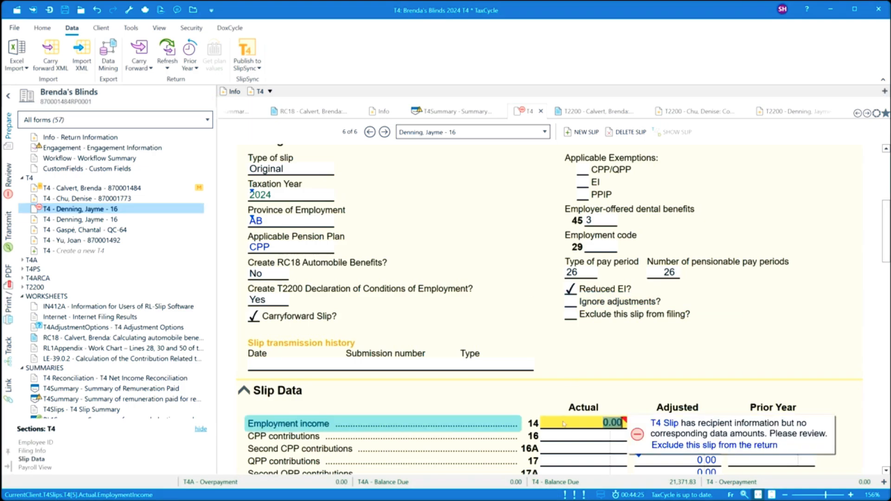
pyautogui.click(564, 424)
pyautogui.write('25')
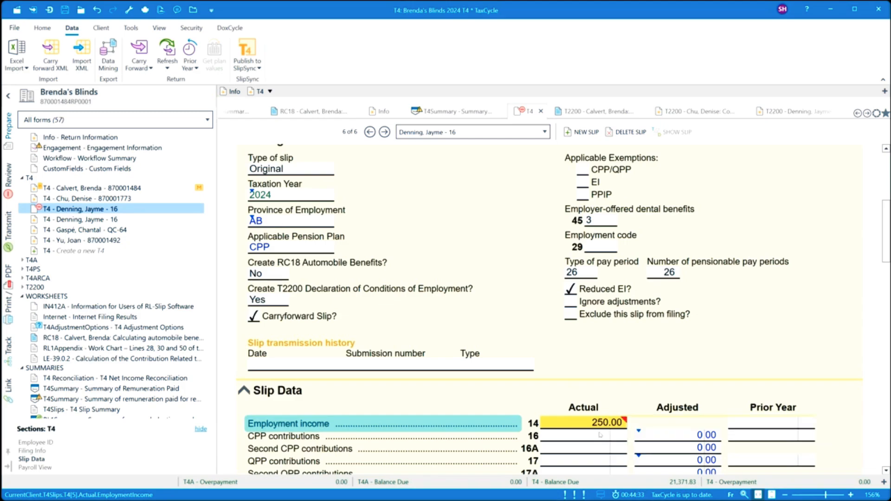
pyautogui.click(599, 436)
pyautogui.click(597, 424)
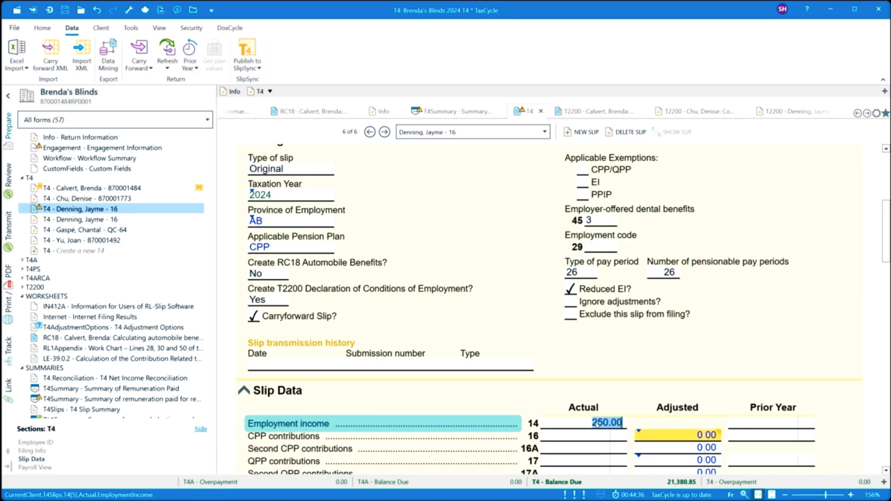
pyautogui.click(588, 426)
pyautogui.moveTo(588, 425); pyautogui.dragTo(628, 419)
pyautogui.click(110, 220)
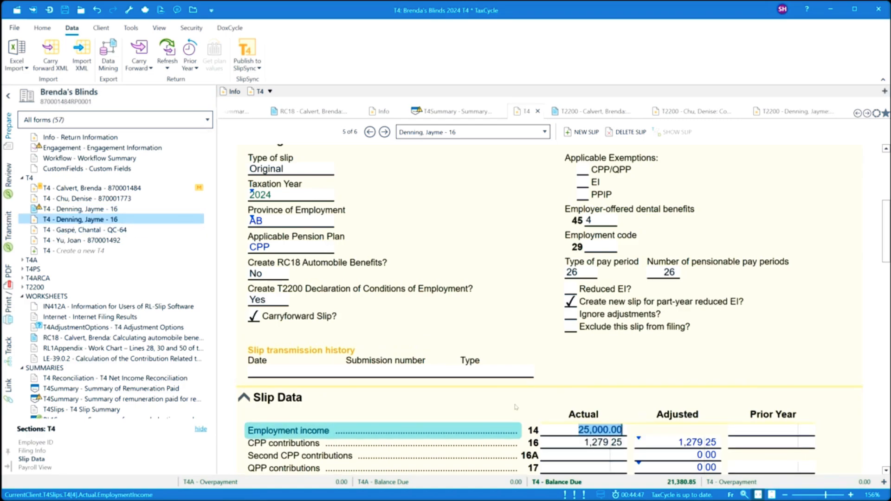
pyautogui.click(103, 209)
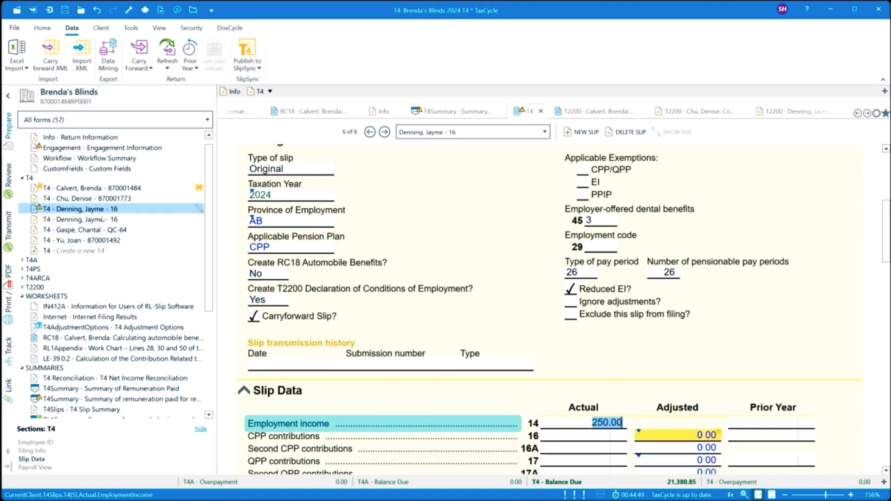
pyautogui.write('25000')
pyautogui.click(576, 436)
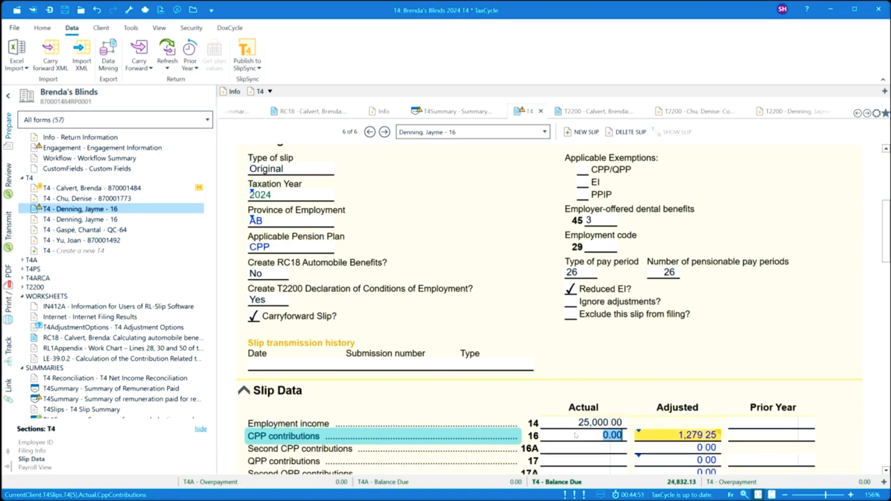
# - Enter CPP contributions of 1,279.25 and EI contributions of 415.00
pyautogui.write('1,279.25')
pyautogui.scroll(-3, 576, 437)
pyautogui.click(586, 361)
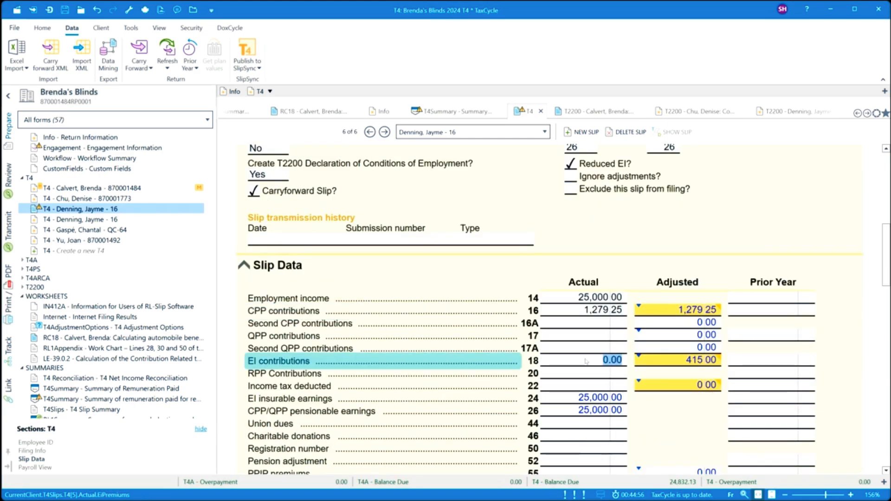
pyautogui.write('415')
pyautogui.click(584, 343)
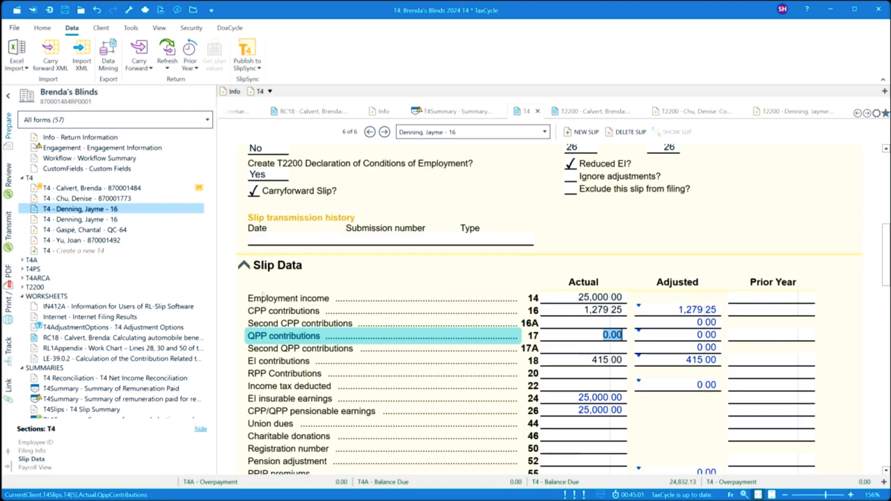
# - Enter 3,460.30 as line 82 remittances on the T4 Summary, then glance at the Transmit panel
pyautogui.click(58, 400)
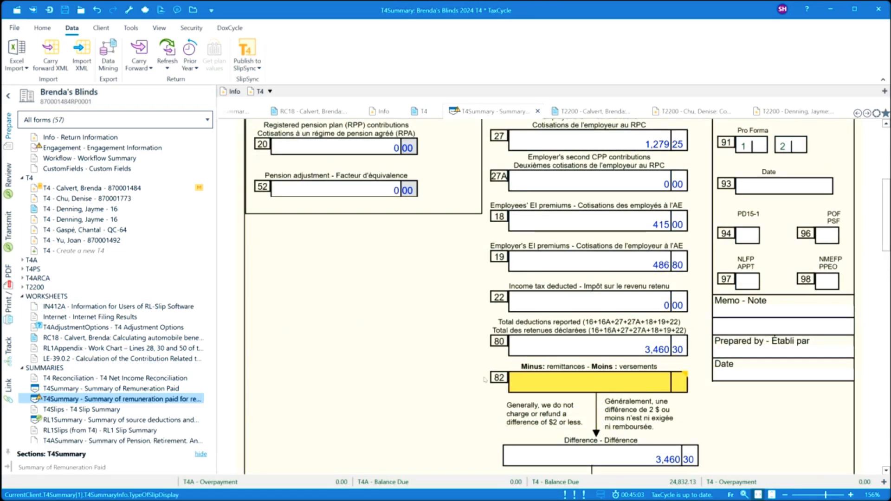
pyautogui.click(580, 383)
pyautogui.write('3460.30')
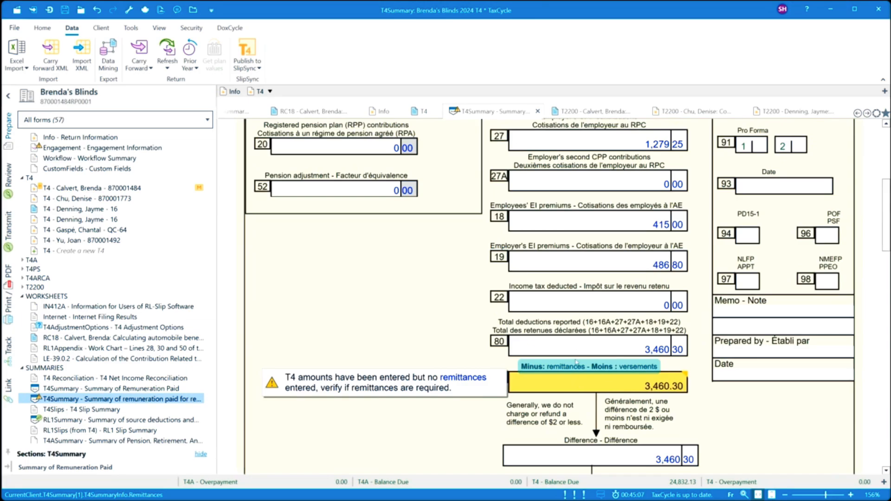
pyautogui.hotkey('shift', 'Tab')
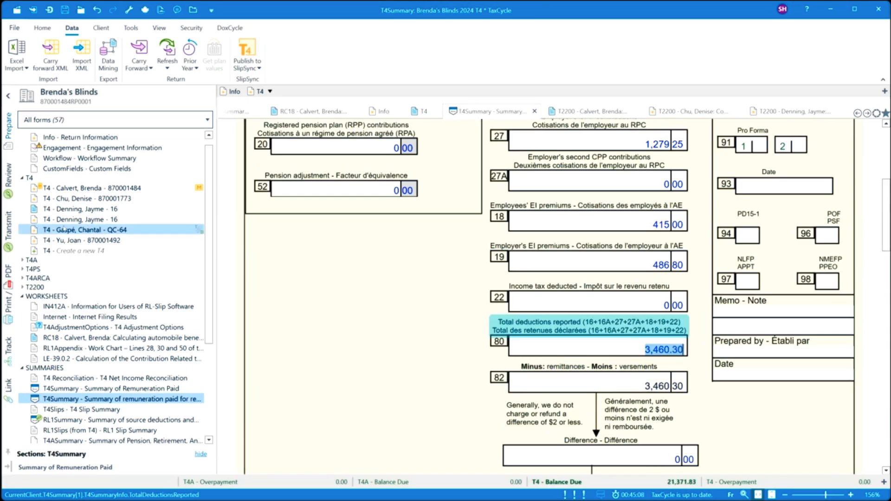
pyautogui.click(9, 229)
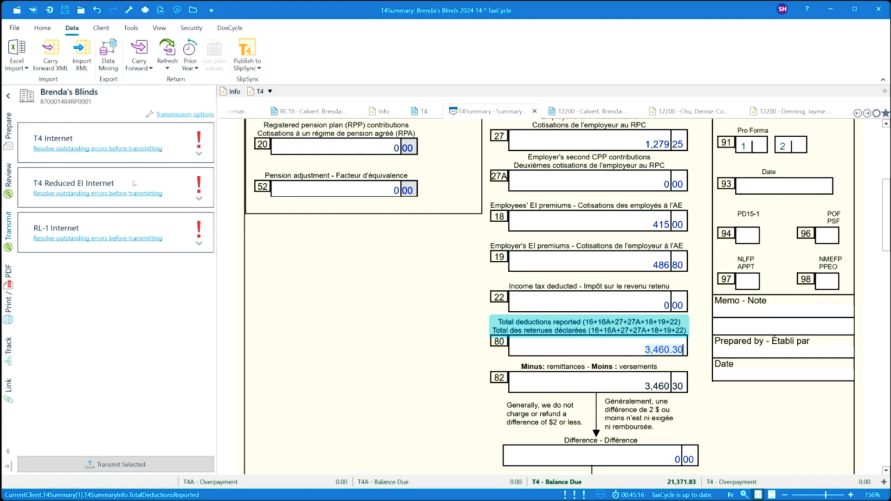
pyautogui.click(12, 134)
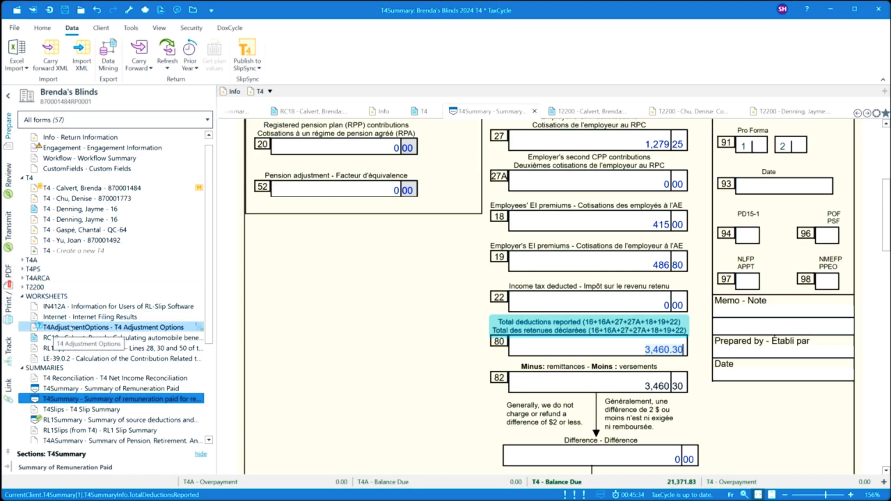
# - Apply Use Defaults on T4AdjustmentOptions, review the no-variance comparison table, then open the first employee's slip
pyautogui.click(94, 329)
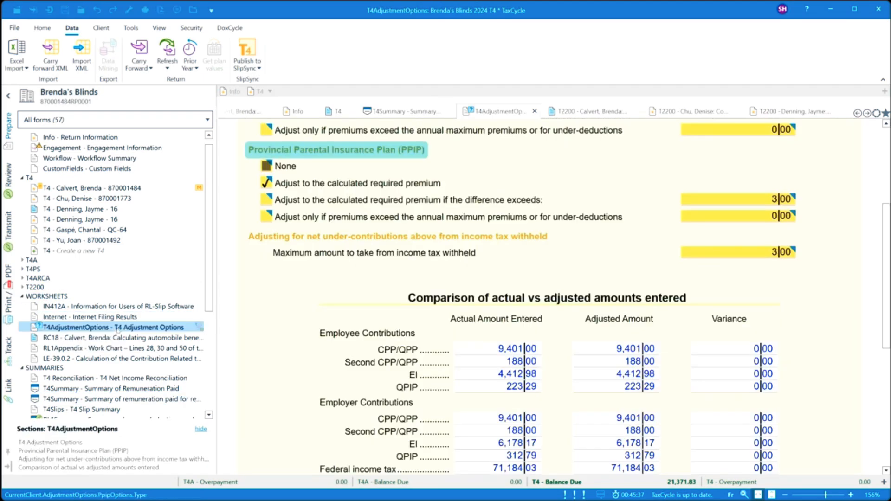
pyautogui.scroll(4, 352, 211)
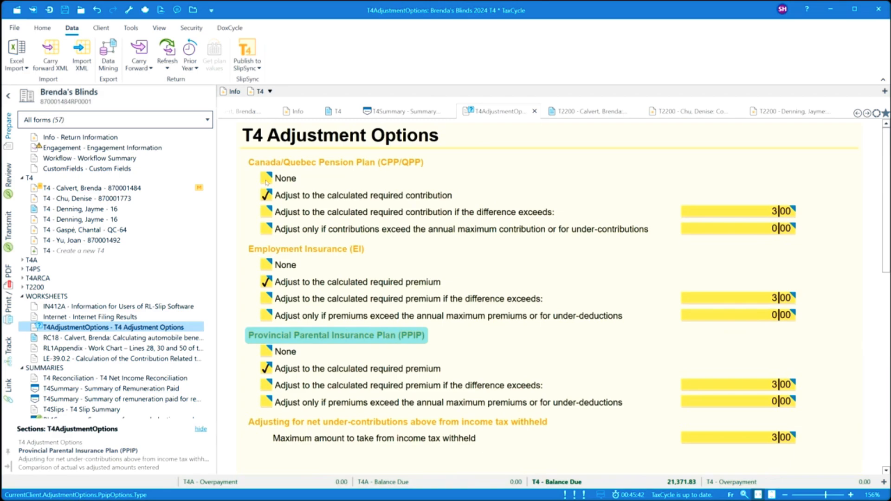
pyautogui.moveTo(267, 182)
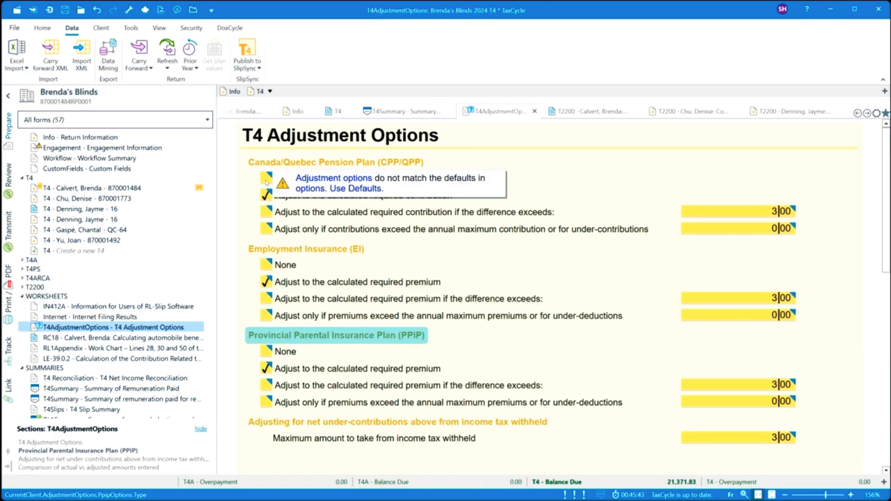
pyautogui.click(498, 187)
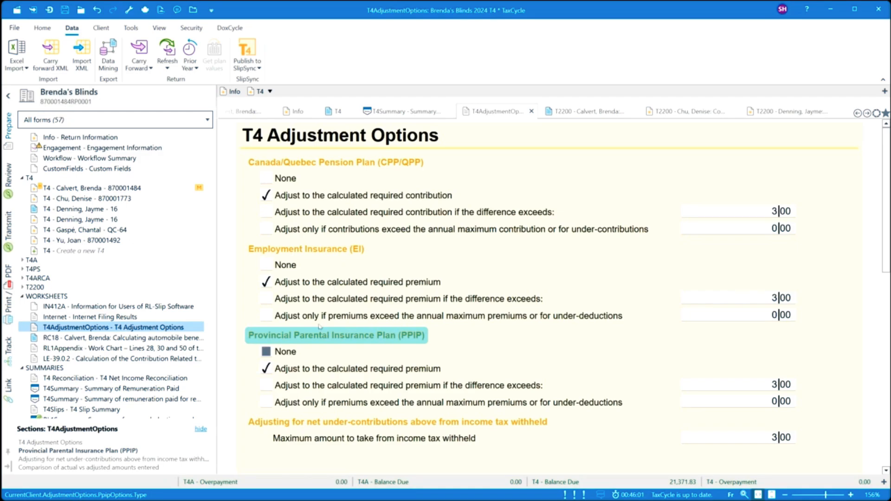
pyautogui.scroll(-2, 319, 327)
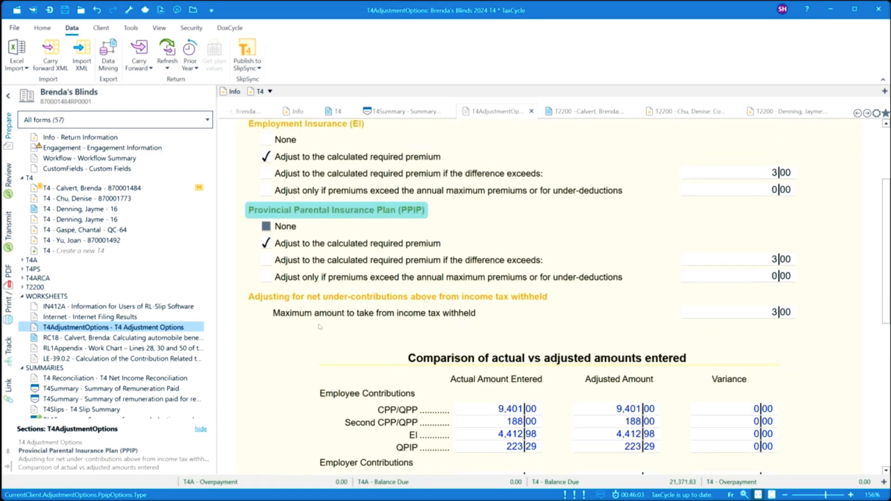
pyautogui.scroll(-3, 319, 327)
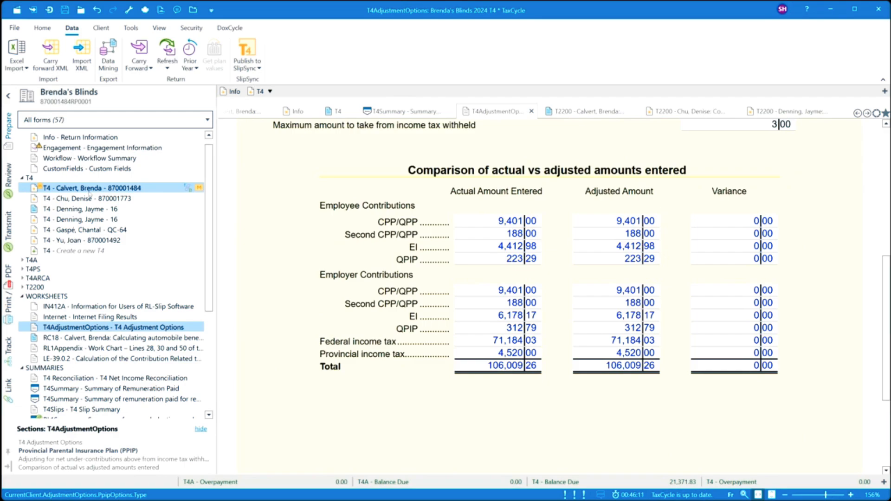
pyautogui.click(89, 191)
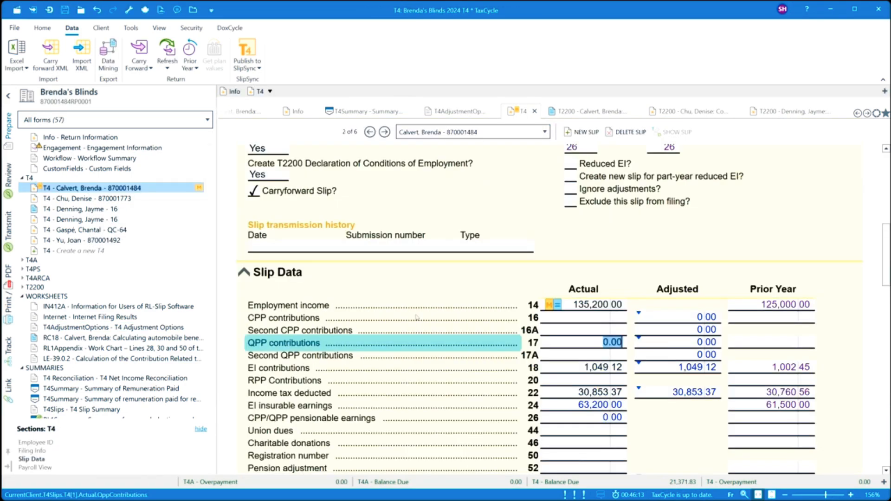
# - Change the third employee's actual CPP contributions to 2,978.00 and open T4AdjustmentOptions
pyautogui.click(594, 369)
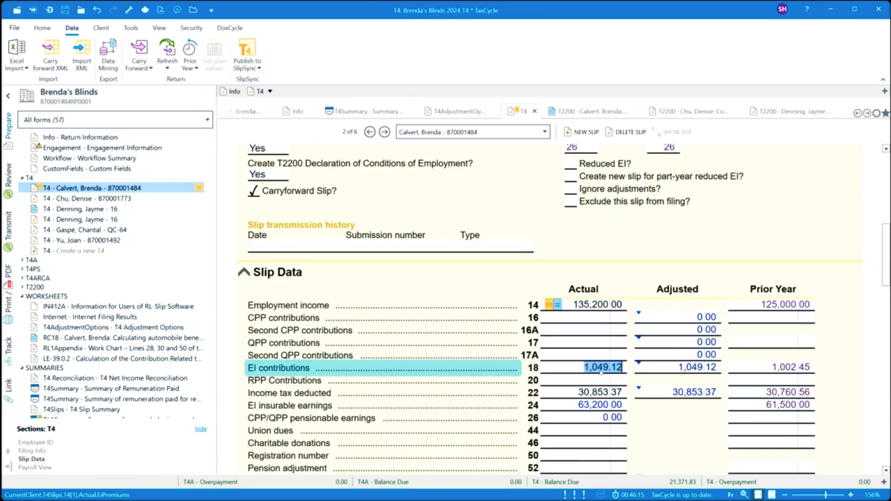
pyautogui.click(609, 368)
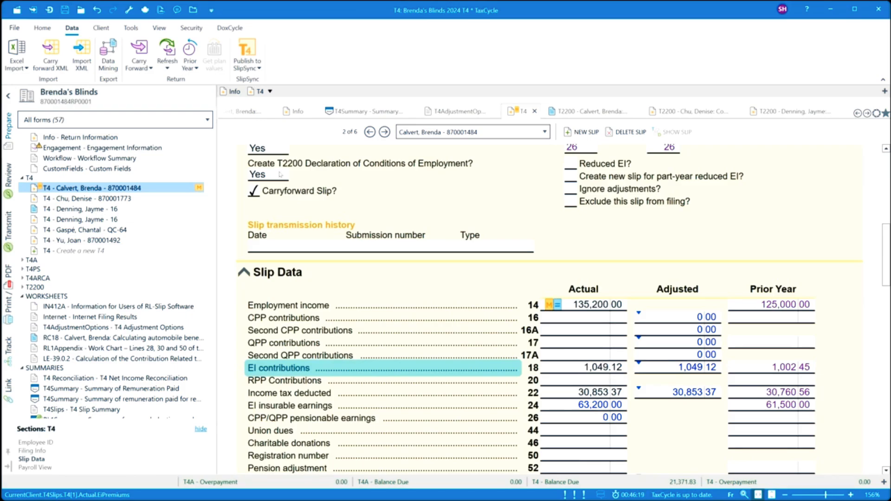
pyautogui.click(130, 200)
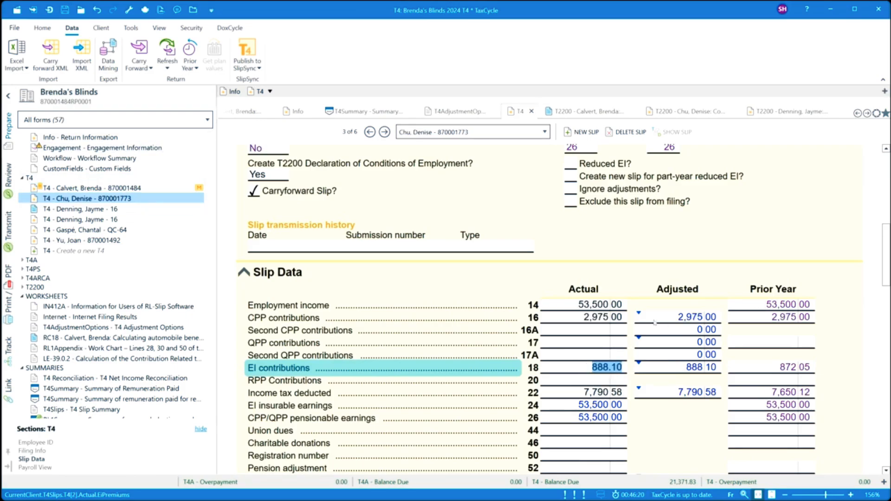
pyautogui.click(607, 320)
pyautogui.click(608, 320)
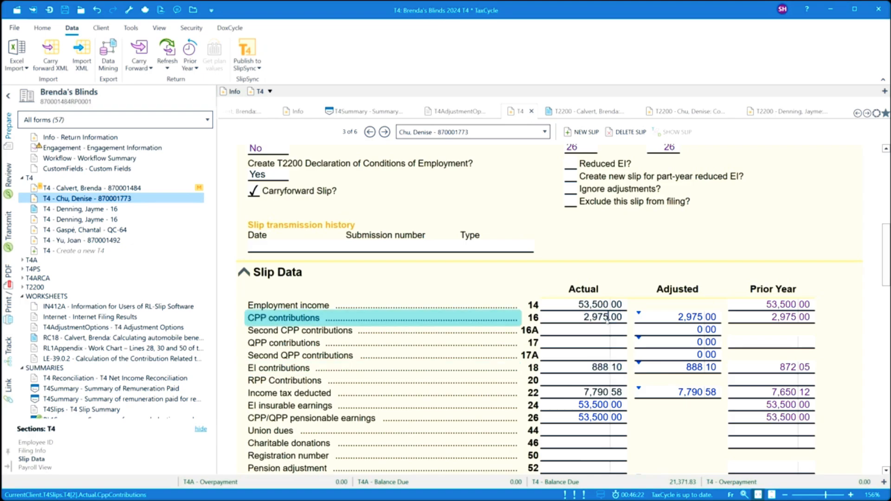
pyautogui.moveTo(608, 320); pyautogui.dragTo(605, 321)
pyautogui.write('8')
pyautogui.click(595, 333)
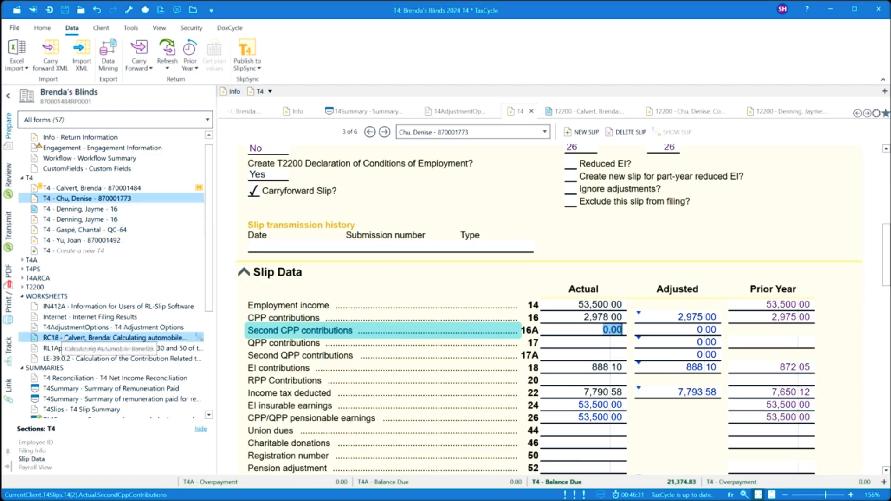
pyautogui.click(69, 328)
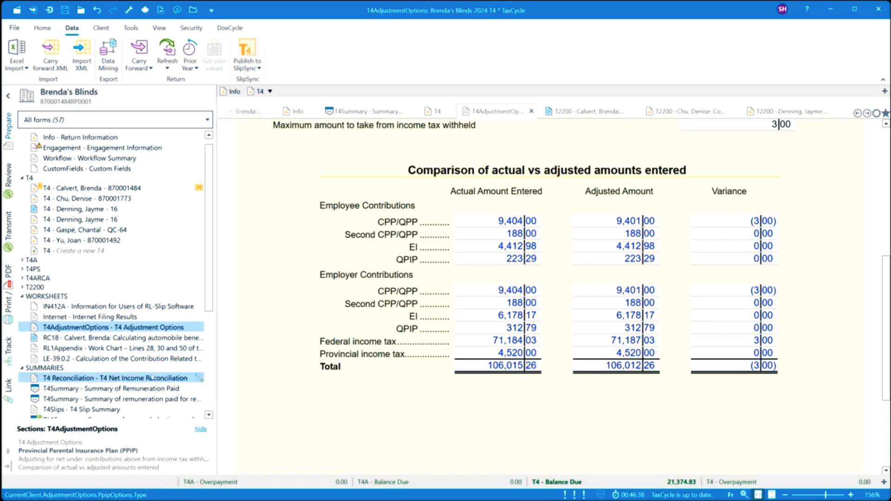
# - Open T4 Reconciliation – T4 Net Income Reconciliation from the Summaries section
pyautogui.scroll(-2, 54, 379)
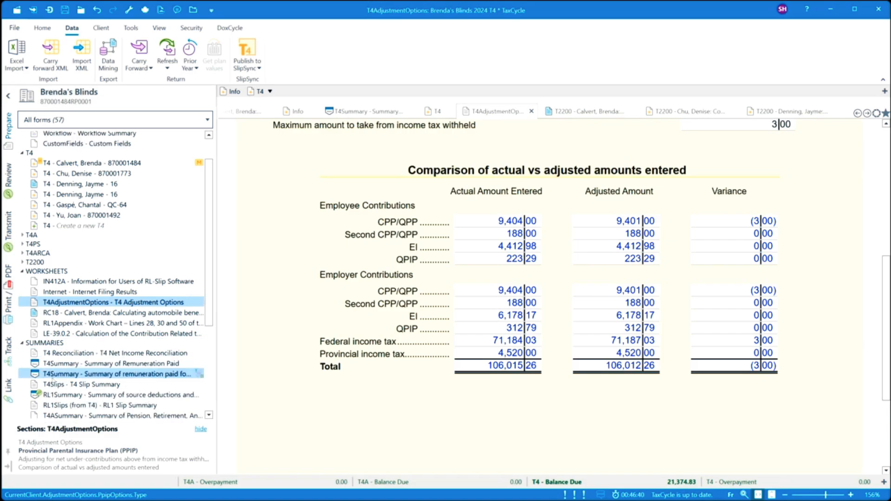
pyautogui.click(69, 326)
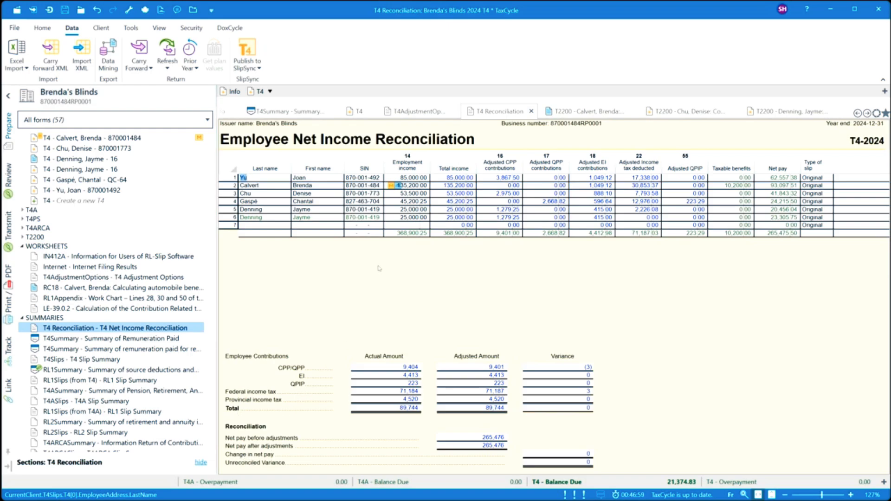
pyautogui.rightClick(454, 162)
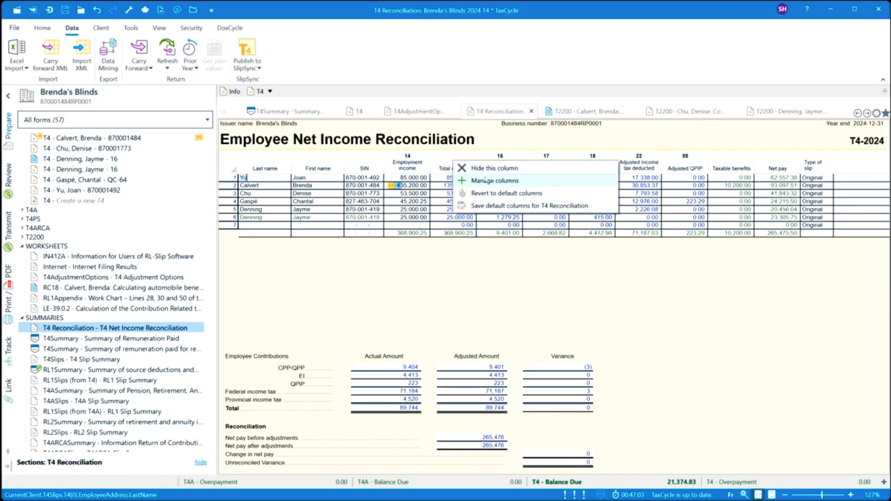
pyautogui.click(484, 182)
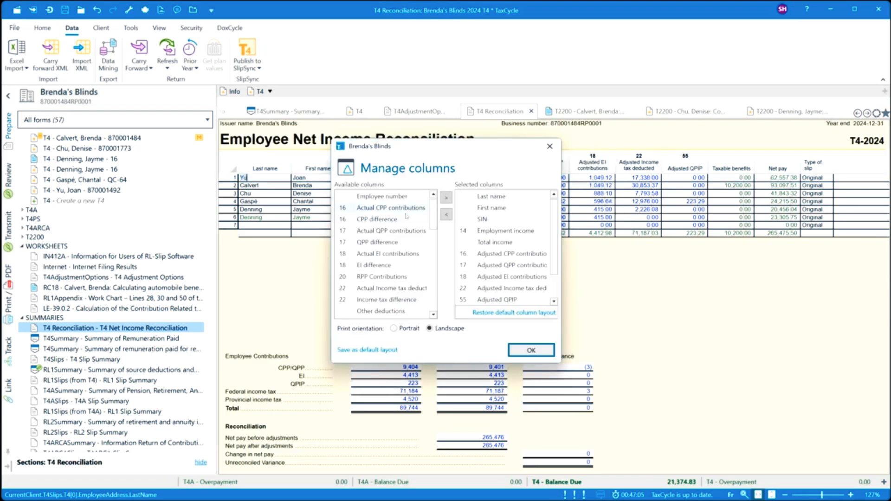
pyautogui.moveTo(434, 214)
pyautogui.mouseDown()
pyautogui.moveTo(430, 274)
pyautogui.moveTo(445, 211)
pyautogui.mouseUp()
pyautogui.click(532, 352)
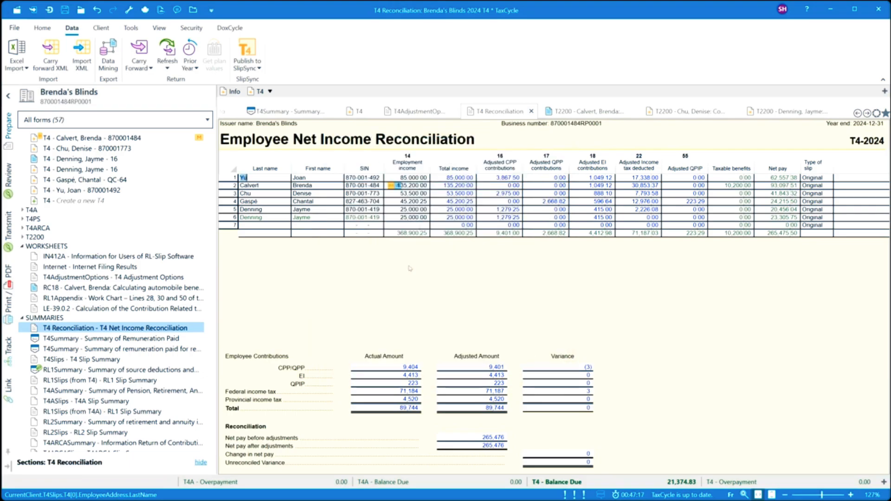
pyautogui.click(271, 187)
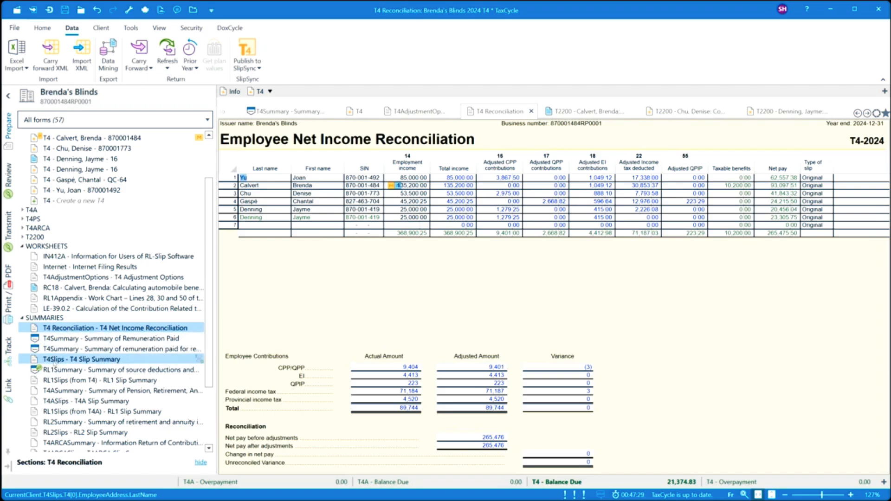
# - Review the T4A Slip Summary, opening and closing Manage columns without changes
pyautogui.click(58, 361)
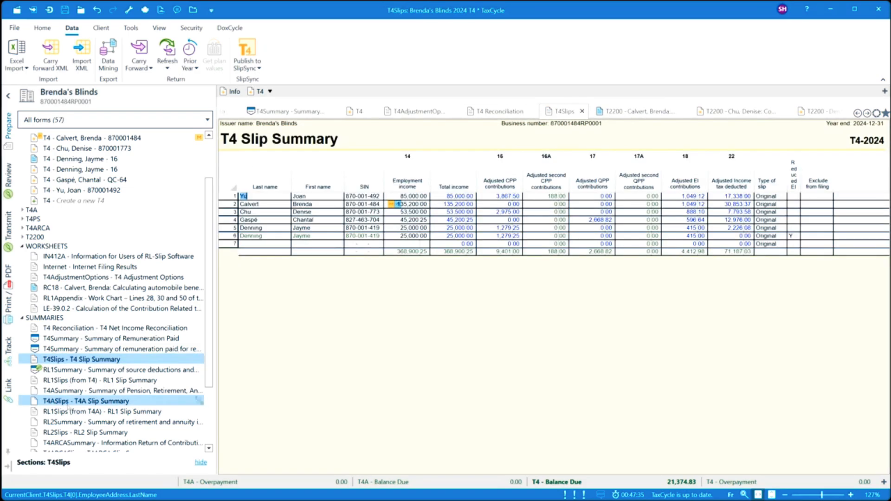
pyautogui.click(67, 402)
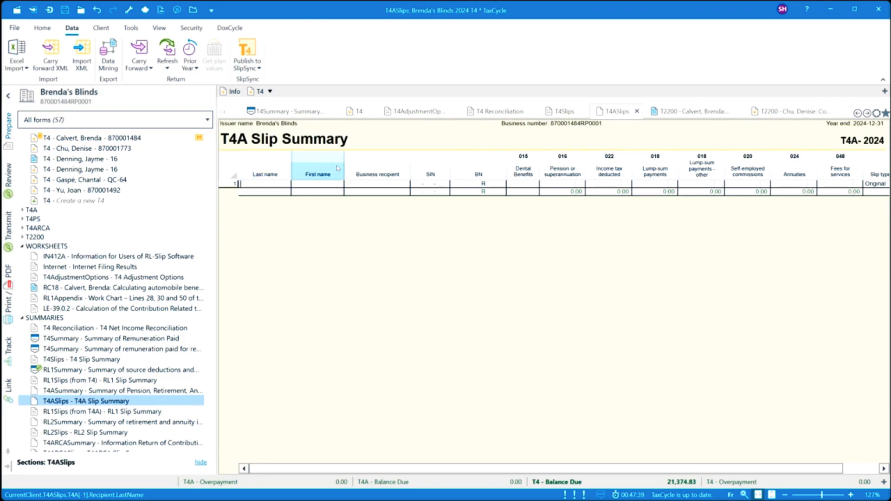
pyautogui.rightClick(375, 167)
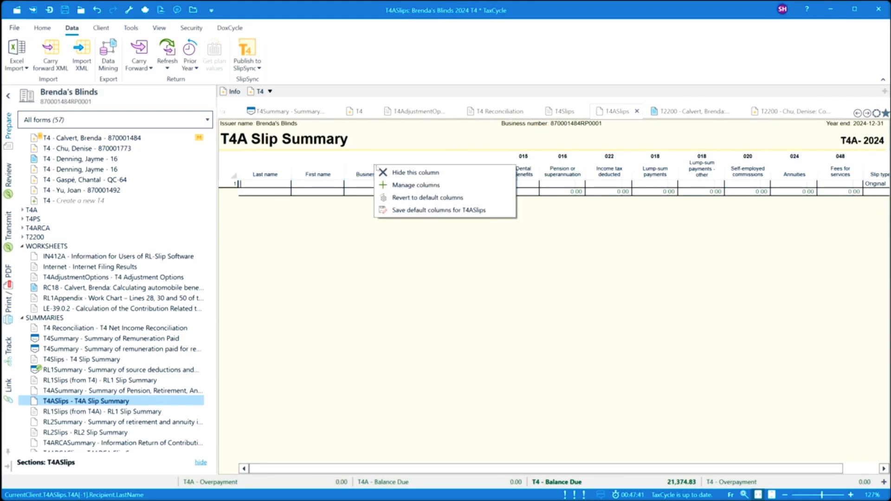
pyautogui.click(408, 185)
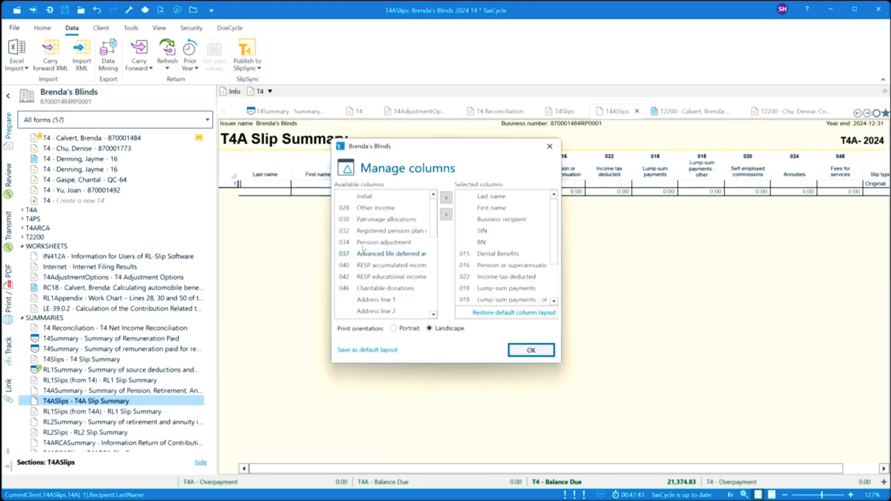
pyautogui.click(550, 147)
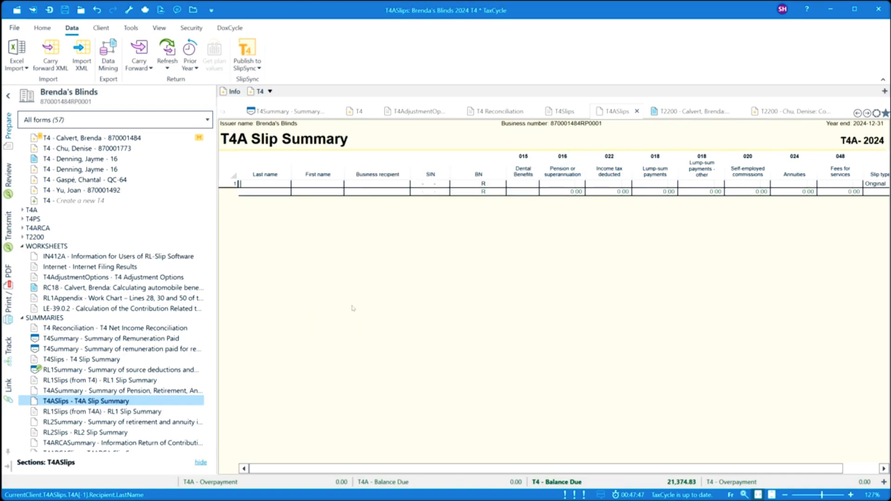
# - Open the T4 Slip Summary, view row 2's employment income note and the Total income column options
pyautogui.click(73, 284)
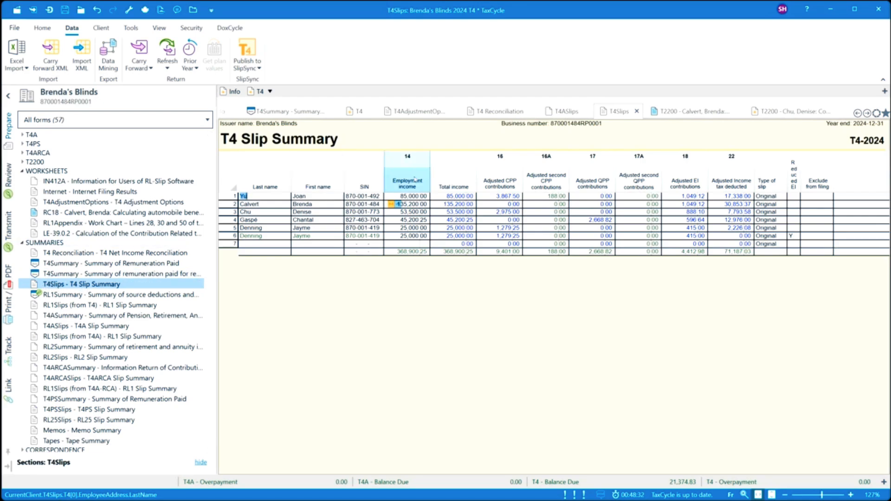
pyautogui.click(397, 205)
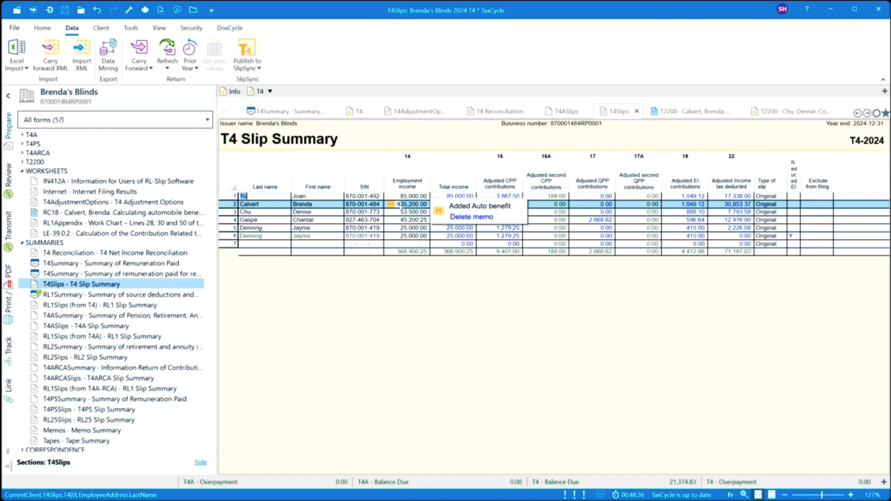
pyautogui.rightClick(449, 172)
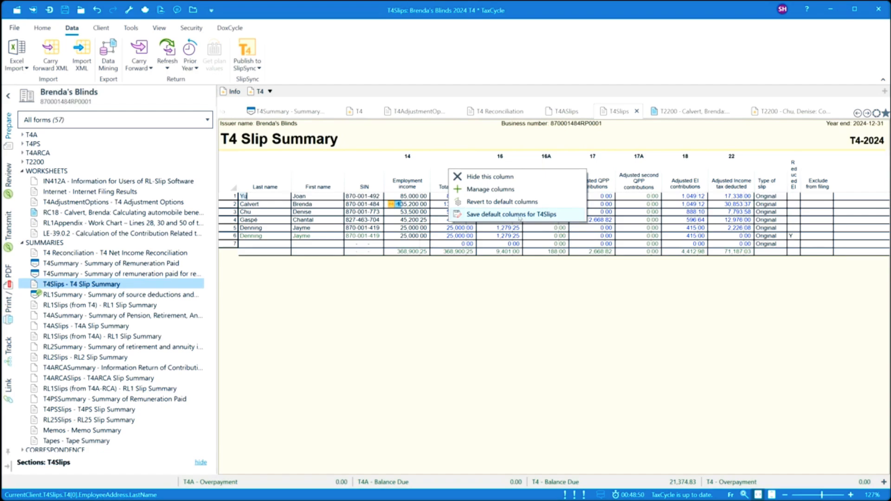
pyautogui.click(476, 193)
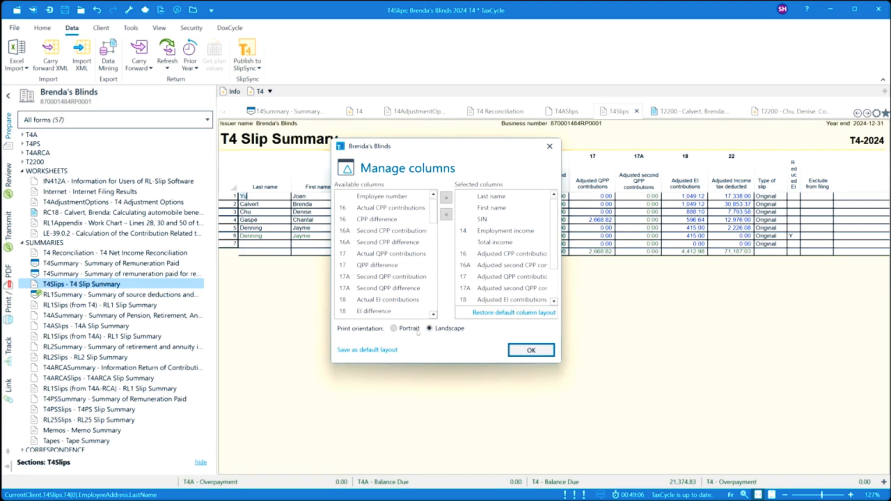
pyautogui.click(529, 351)
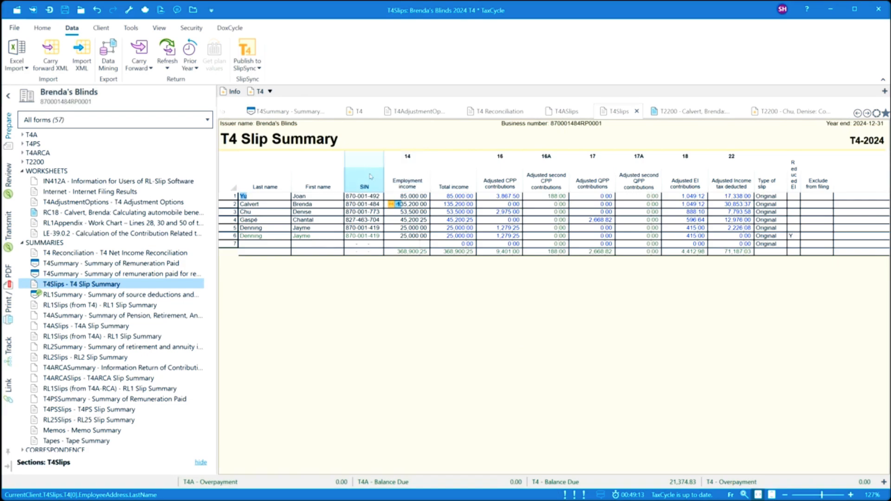
pyautogui.rightClick(457, 172)
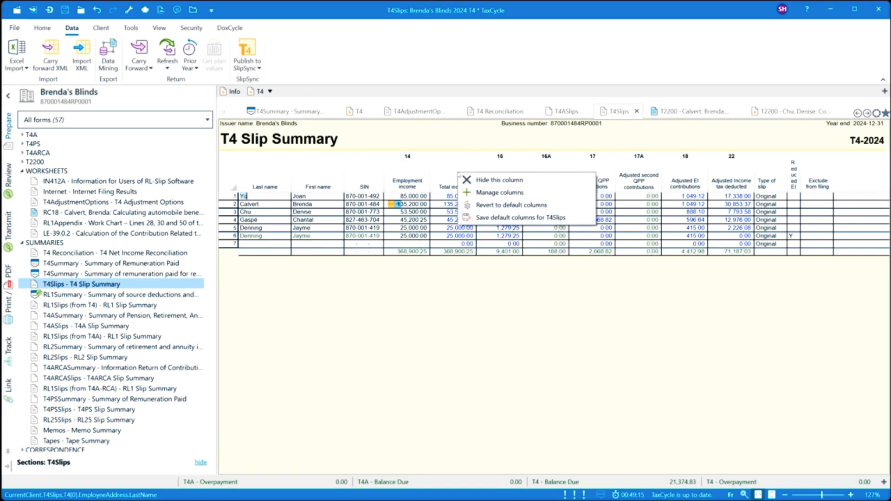
pyautogui.click(477, 195)
pyautogui.moveTo(491, 231)
pyautogui.mouseDown()
pyautogui.moveTo(493, 215)
pyautogui.moveTo(493, 239)
pyautogui.mouseUp()
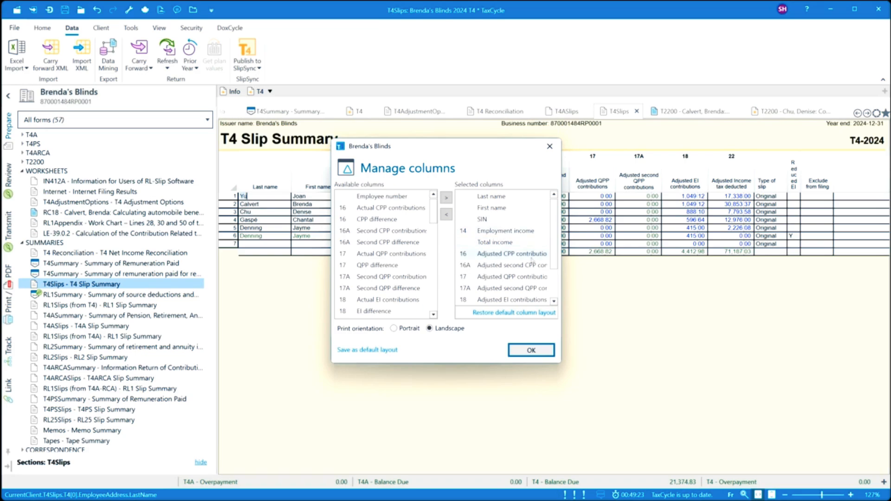
pyautogui.click(522, 352)
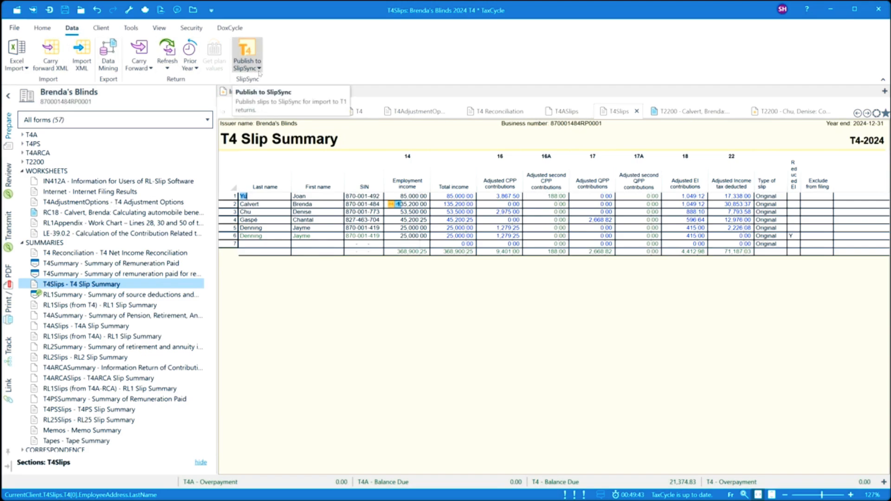
# - Publish all seven T4 slips (6 T4, 1 RL-1) to SlipSync, then start a new return
pyautogui.click(253, 56)
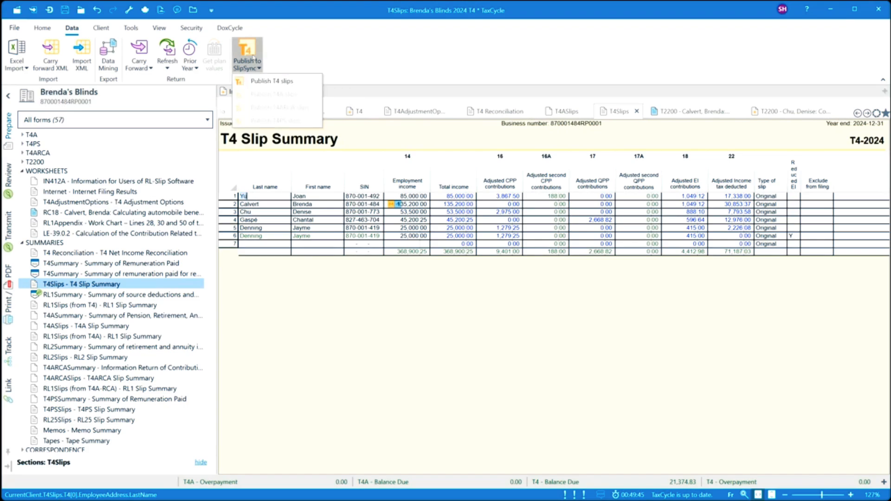
pyautogui.click(285, 82)
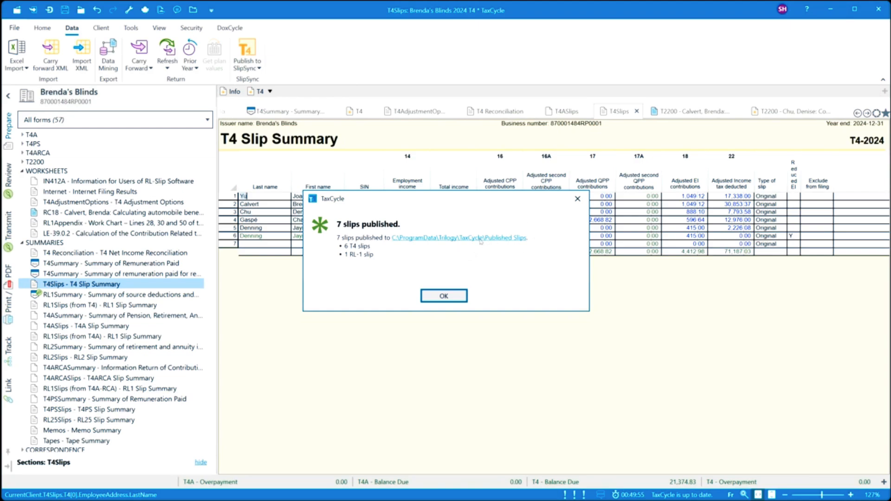
pyautogui.click(444, 296)
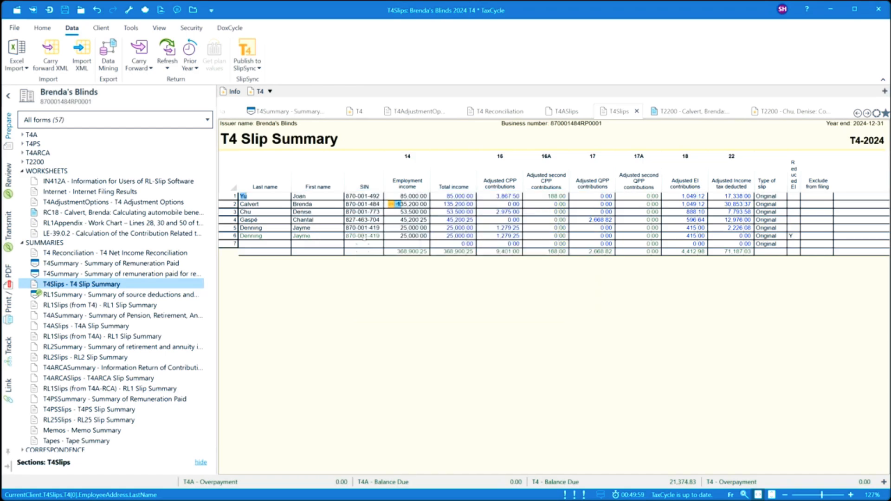
pyautogui.click(13, 27)
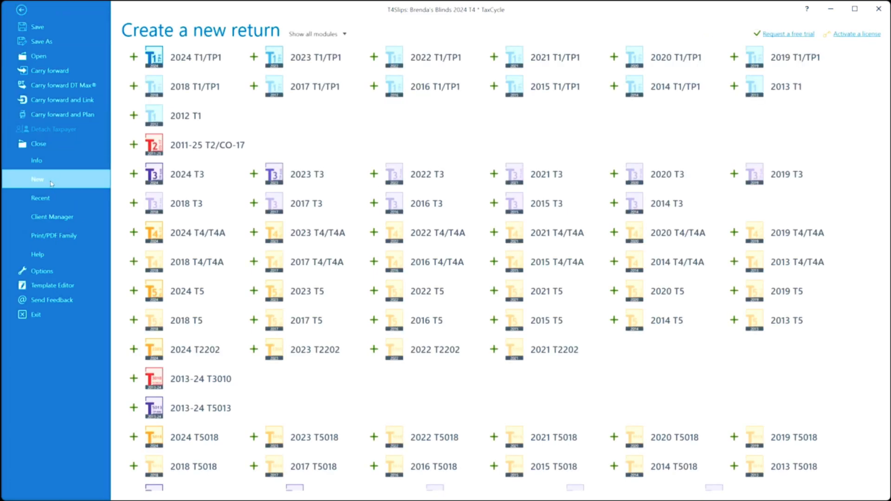
# - Create a maximized 2024 T1 return and enter the client's social insurance number on the Info form
pyautogui.click(195, 57)
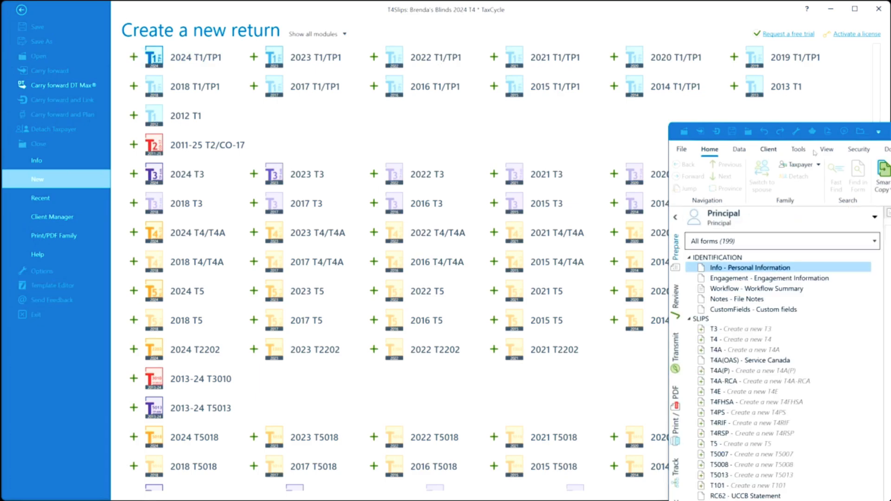
pyautogui.moveTo(866, 136); pyautogui.dragTo(233, 45)
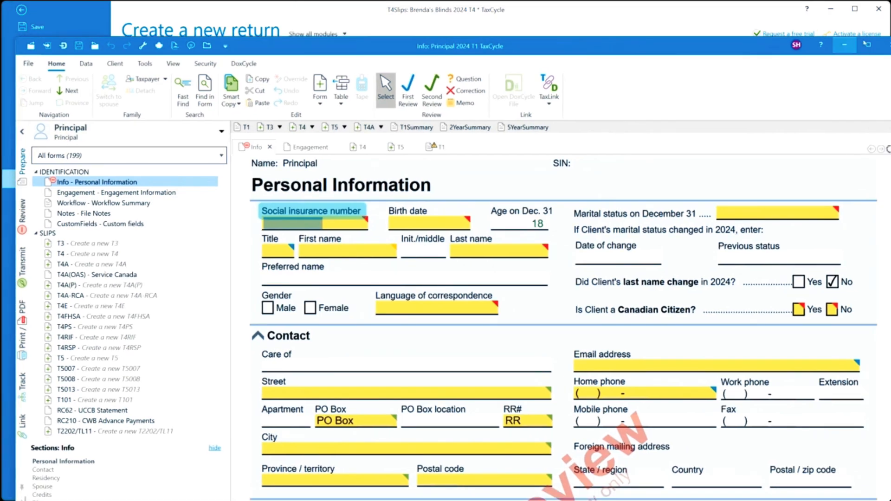
pyautogui.click(869, 45)
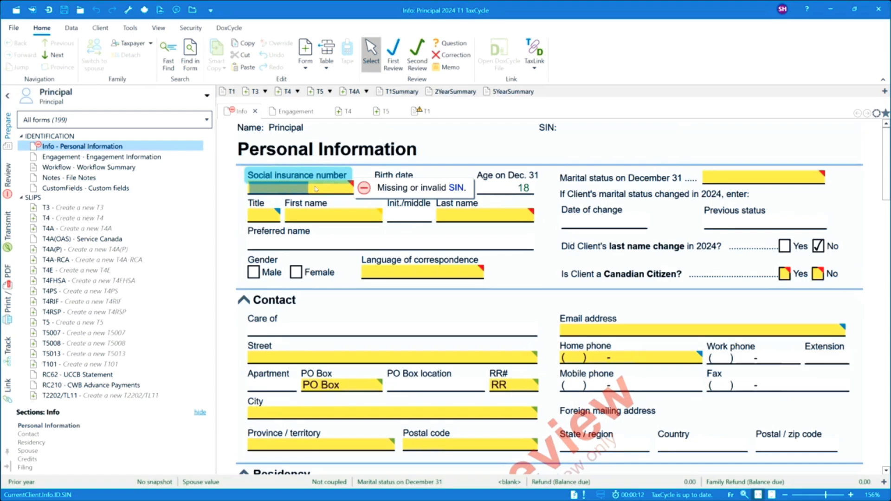
pyautogui.write('870 ')
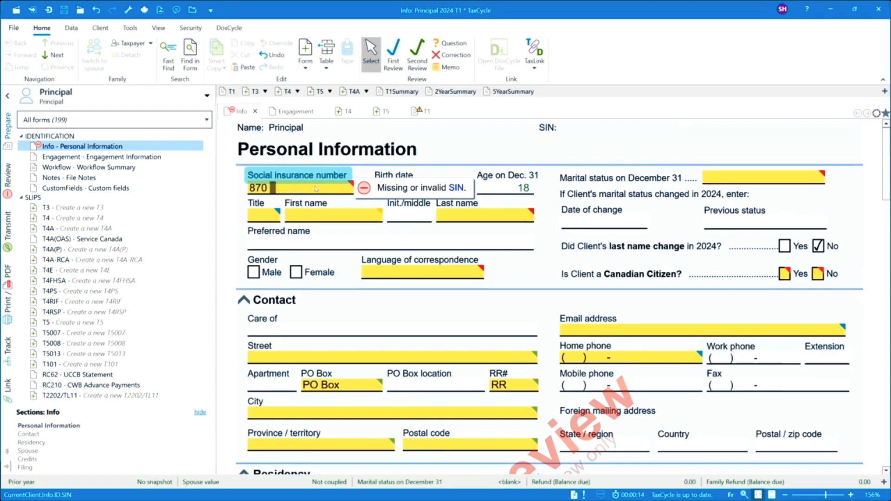
pyautogui.write('001 773')
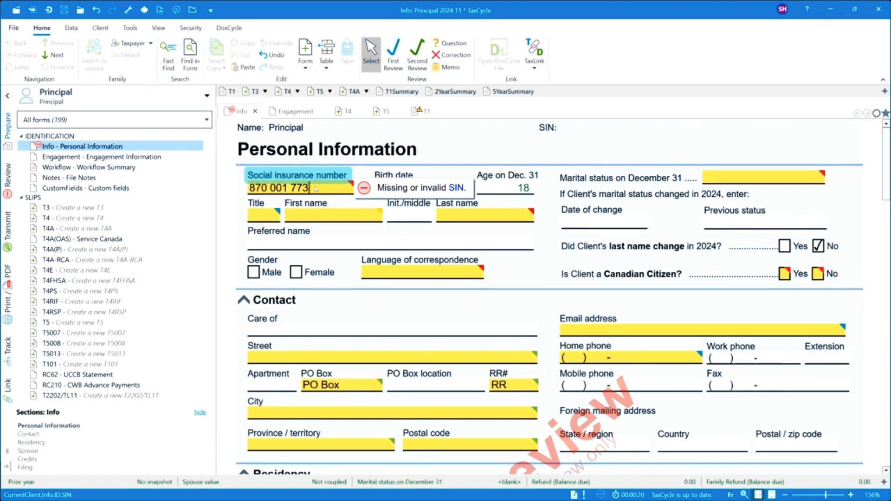
pyautogui.click(511, 189)
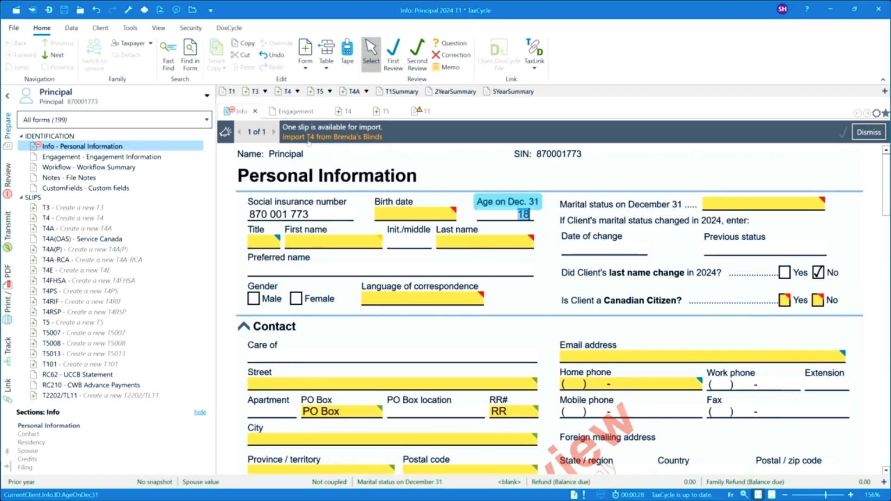
# - Import the Brenda's Blinds T4 into the T1 as New T4 (#1)
pyautogui.click(334, 138)
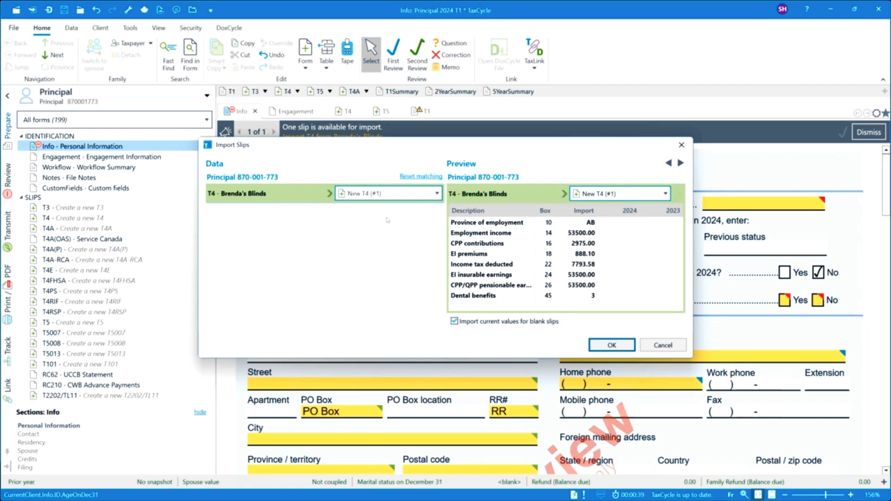
pyautogui.click(438, 194)
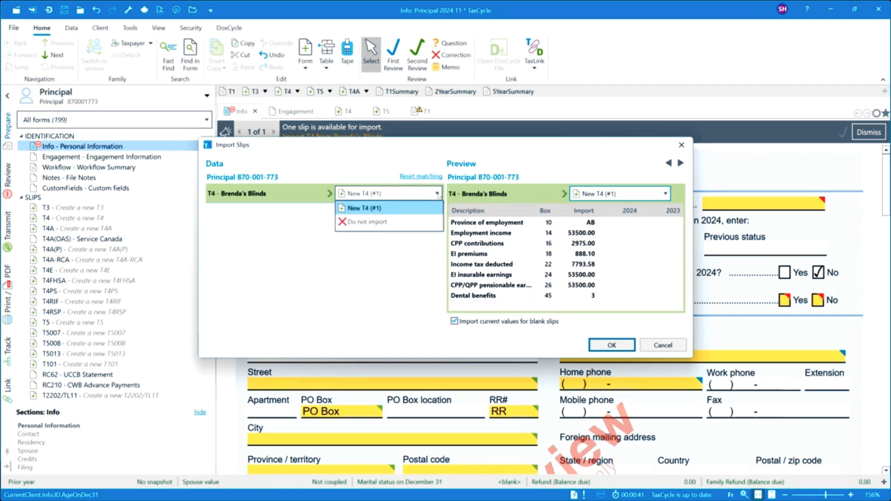
pyautogui.click(351, 208)
pyautogui.click(612, 345)
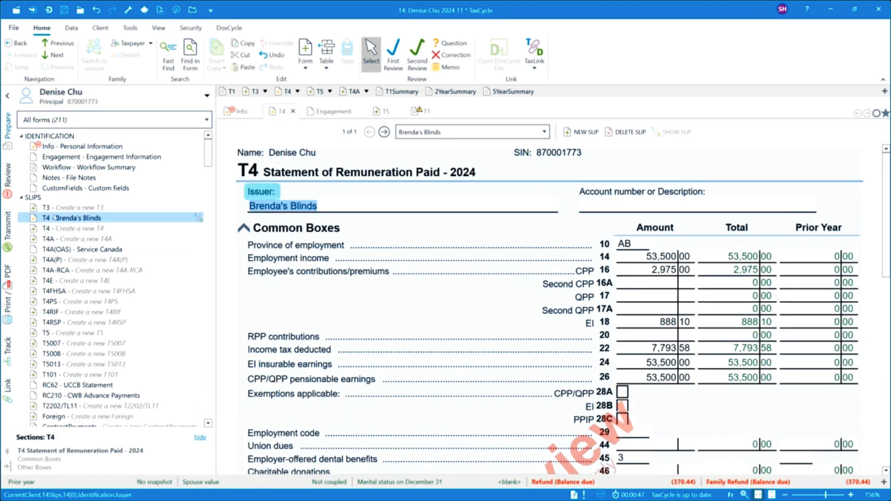
# - Close the T1 return with Exit without Saving, back to the T4 return
pyautogui.moveTo(84, 218)
pyautogui.click(880, 11)
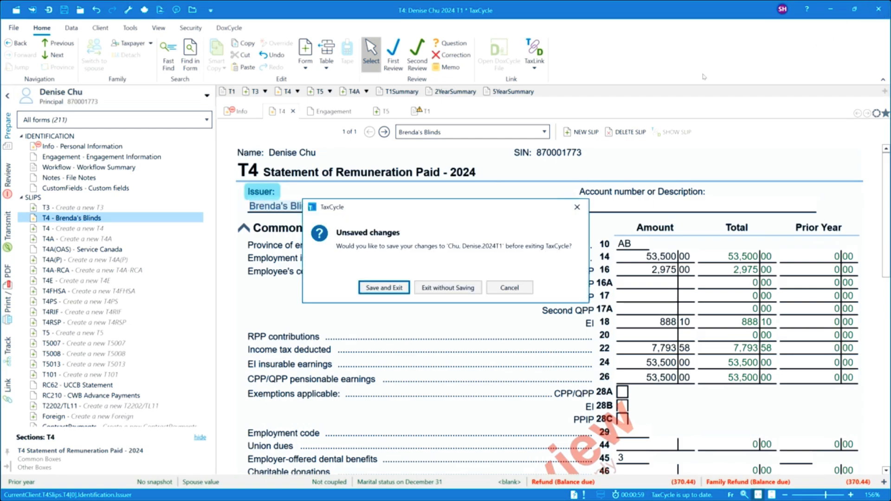
pyautogui.click(451, 288)
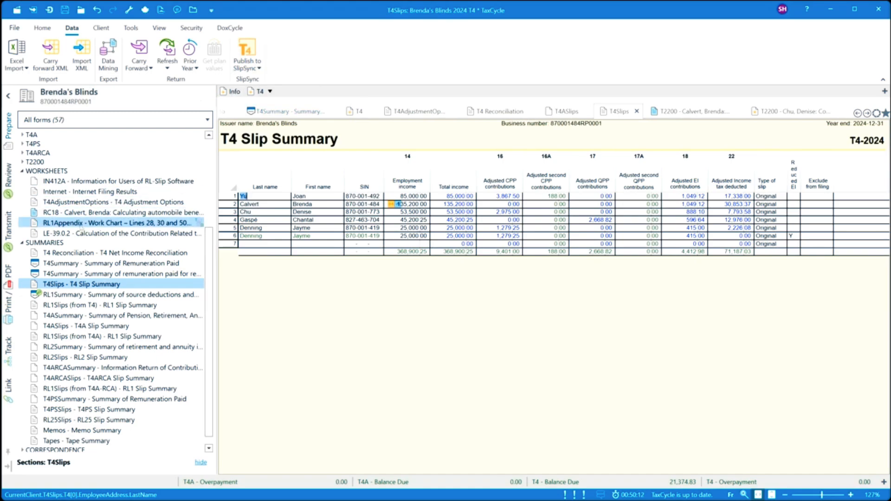
# - Check Publish to SlipSync in the T2200 Employee copy print settings, keeping the default Windows printer
pyautogui.click(11, 279)
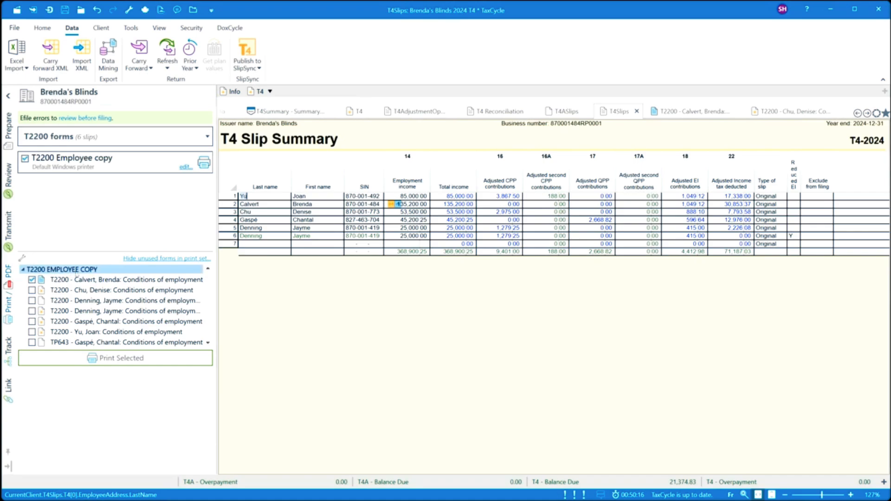
pyautogui.click(186, 167)
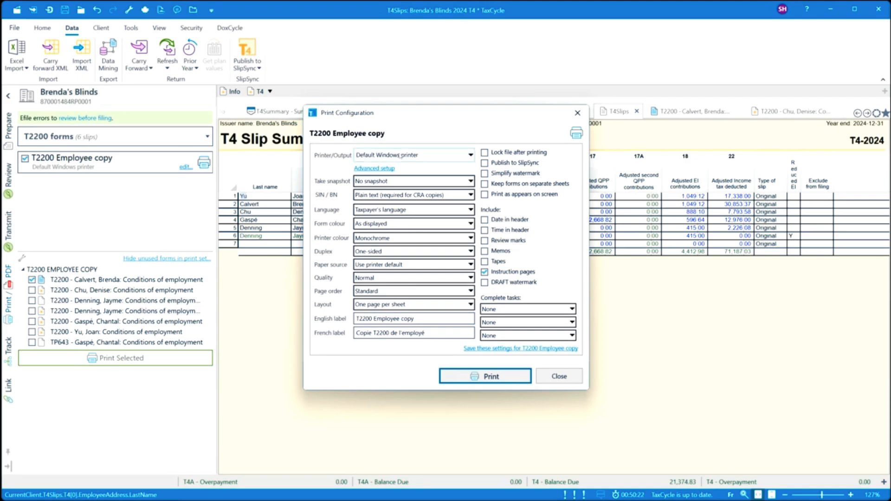
pyautogui.click(394, 156)
pyautogui.click(502, 159)
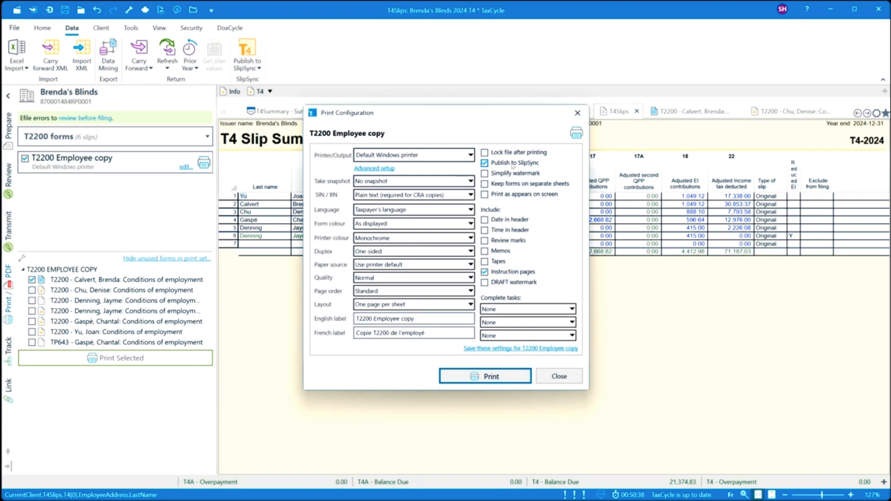
pyautogui.click(574, 379)
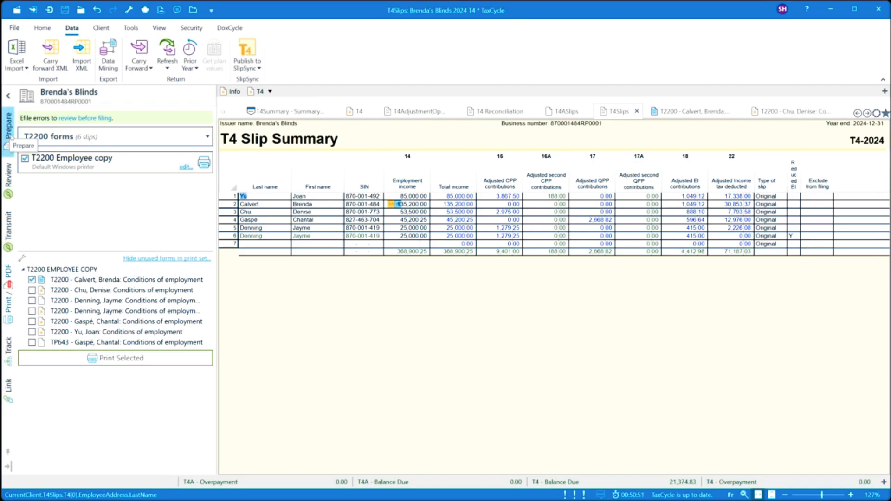
# - Open MLetter - Missing Slips Letter from the CORRESPONDENCE section of the forms tree
pyautogui.click(9, 132)
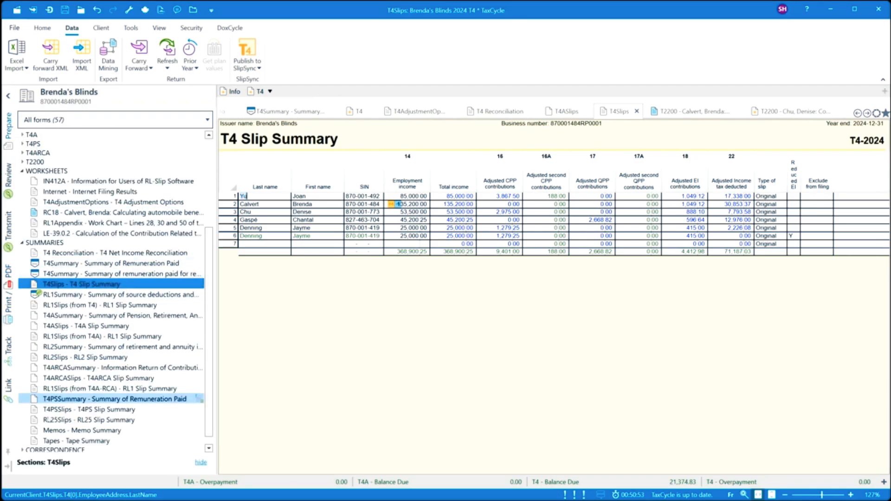
pyautogui.scroll(-1, 40, 431)
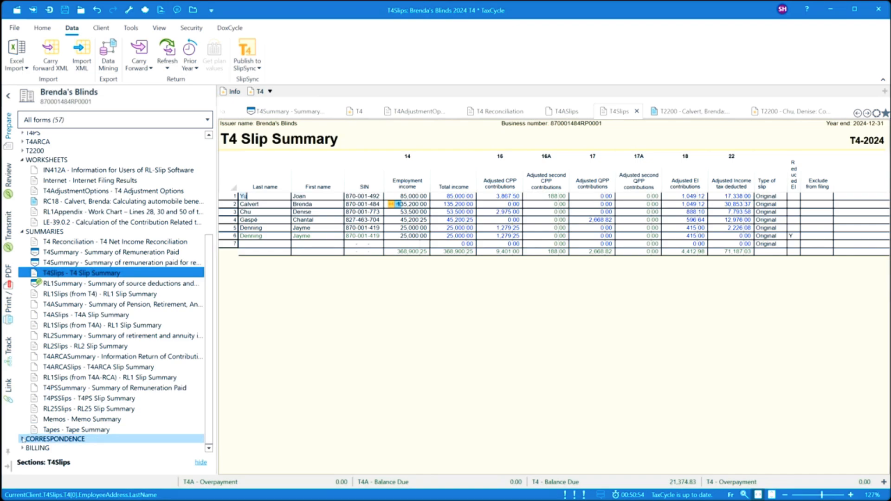
pyautogui.click(70, 439)
pyautogui.scroll(-1, 93, 398)
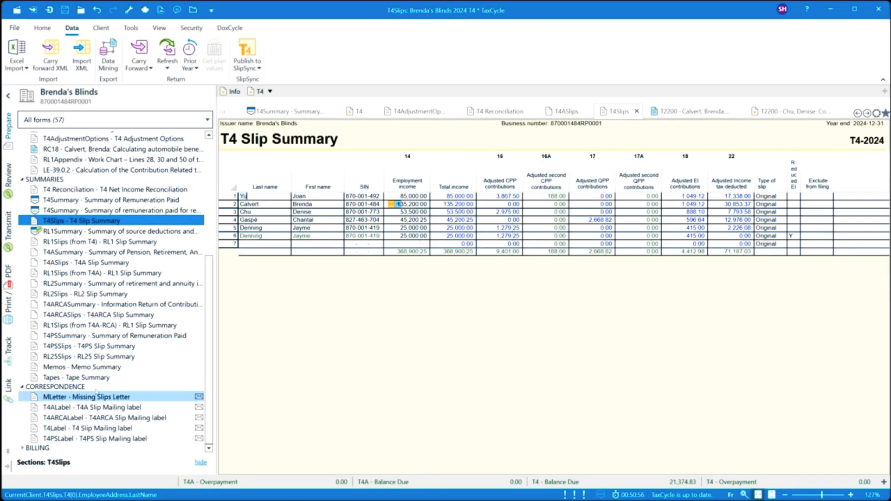
pyautogui.click(93, 397)
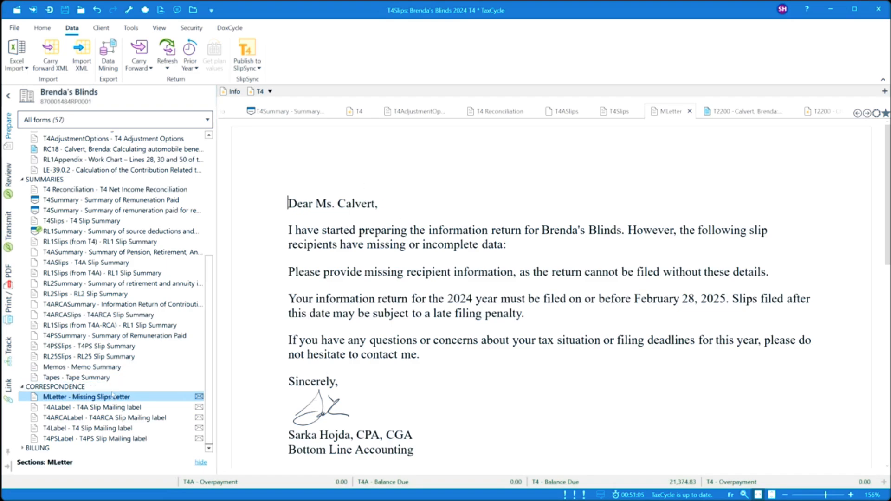
pyautogui.click(131, 29)
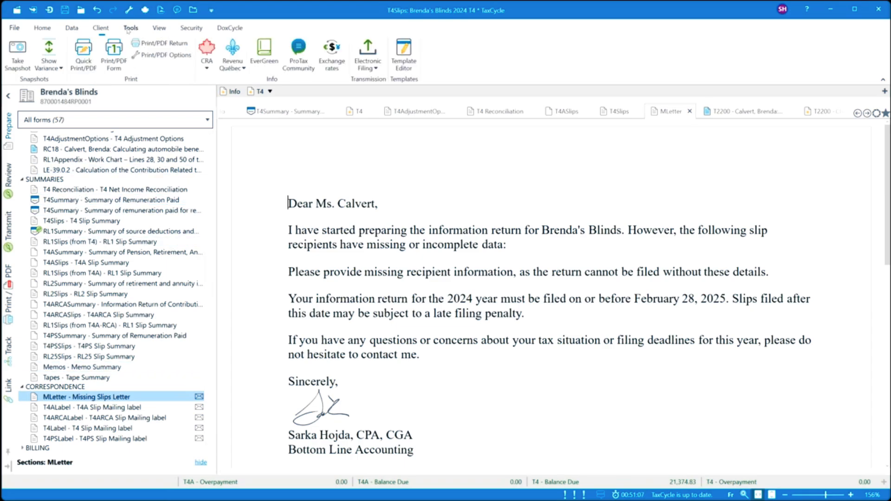
pyautogui.click(404, 64)
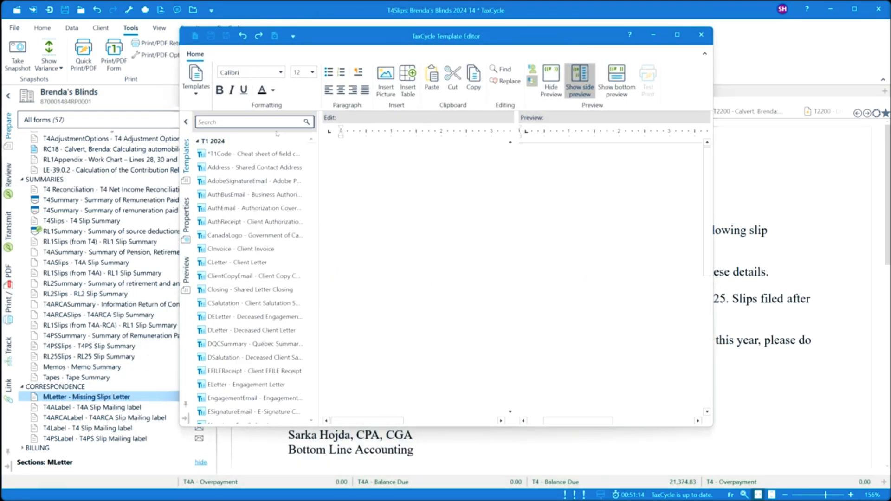
pyautogui.click(251, 155)
pyautogui.rightClick(251, 154)
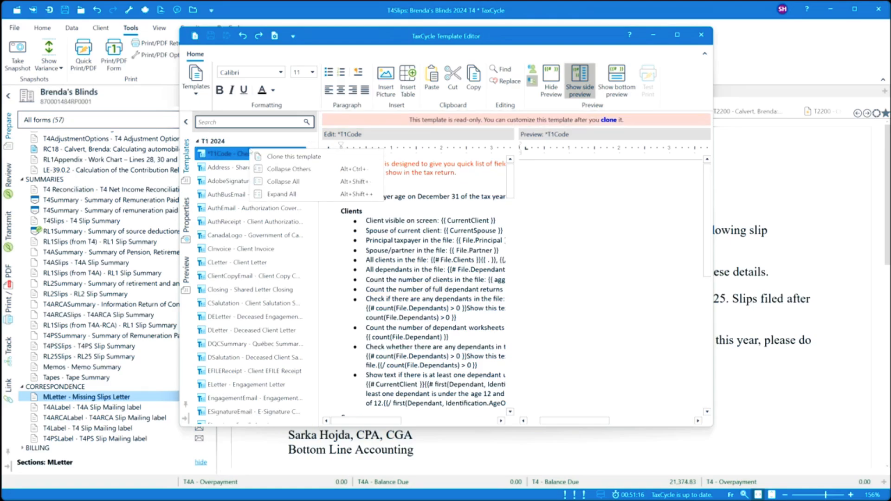
pyautogui.click(280, 185)
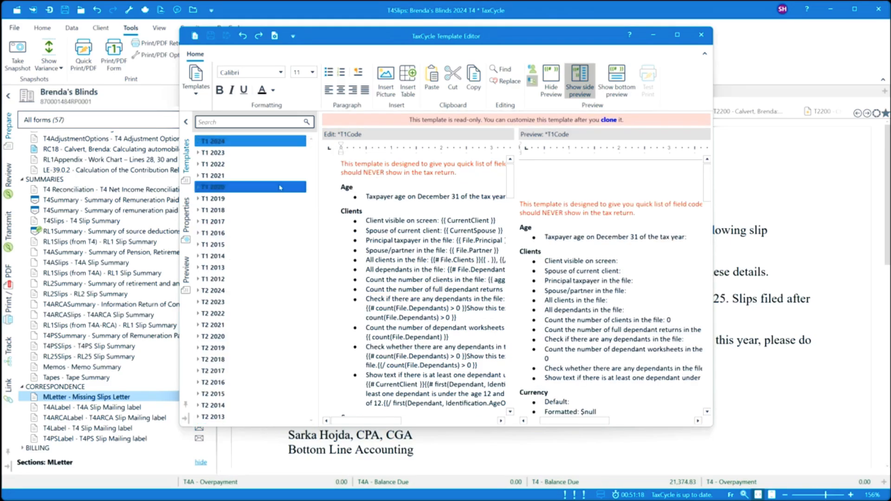
pyautogui.scroll(-8, 196, 314)
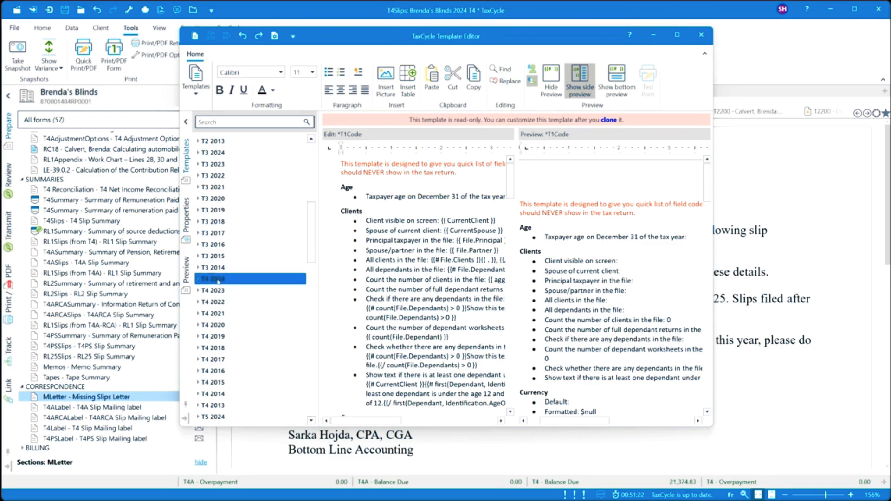
pyautogui.click(198, 280)
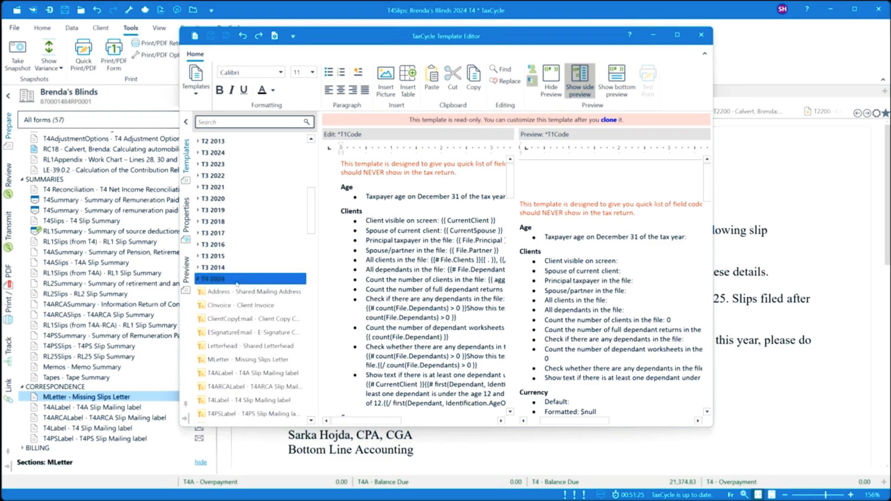
pyautogui.scroll(-2, 237, 284)
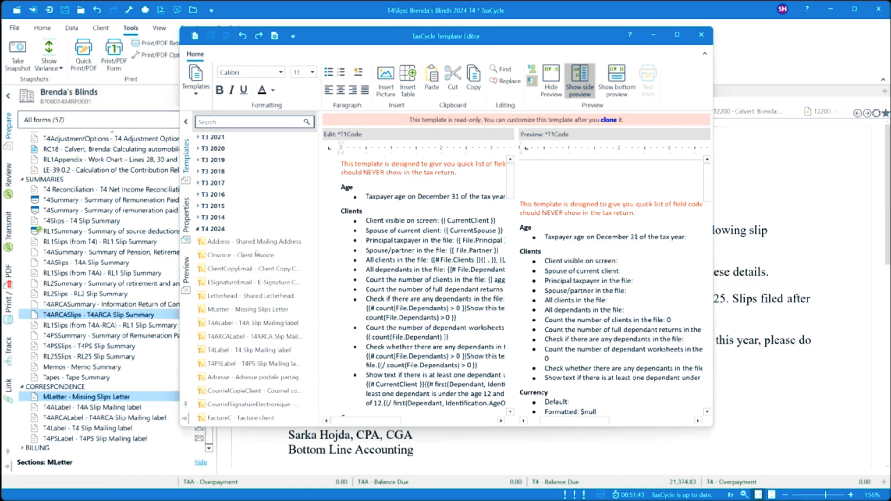
pyautogui.click(701, 37)
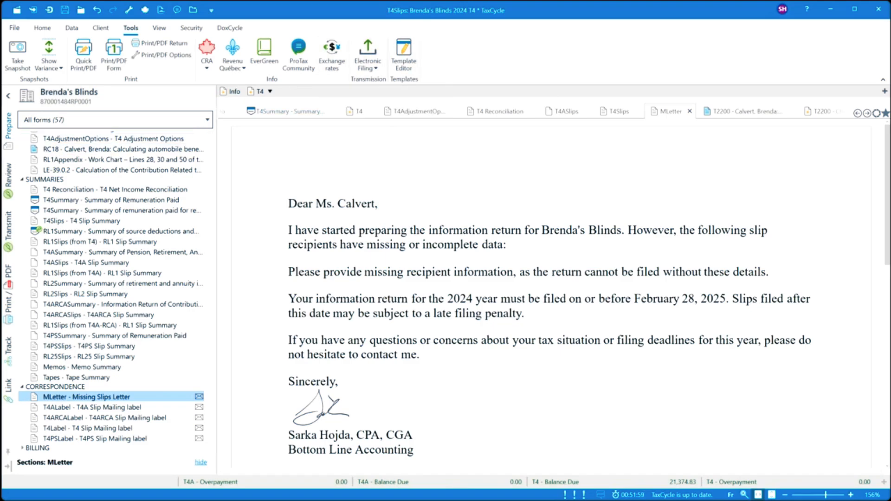
# - Review the CInvoice client invoice, then view the Payments Worksheet showing 155.23 owing
pyautogui.click(22, 448)
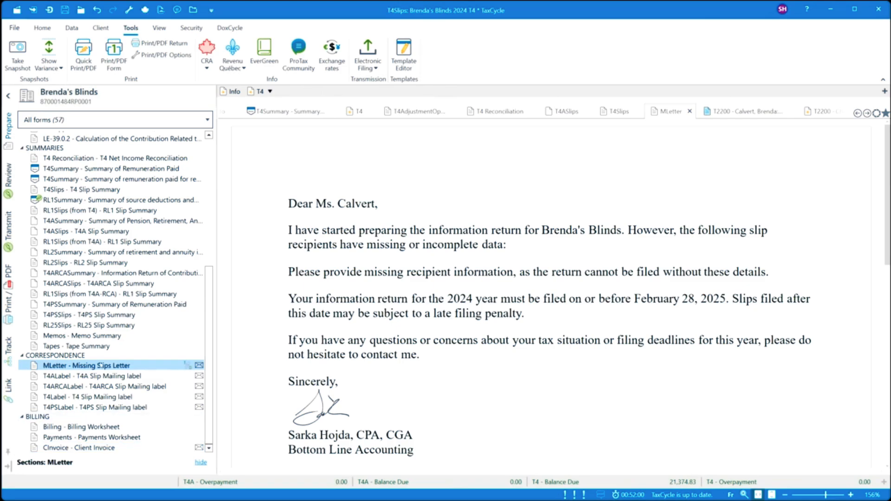
pyautogui.click(91, 448)
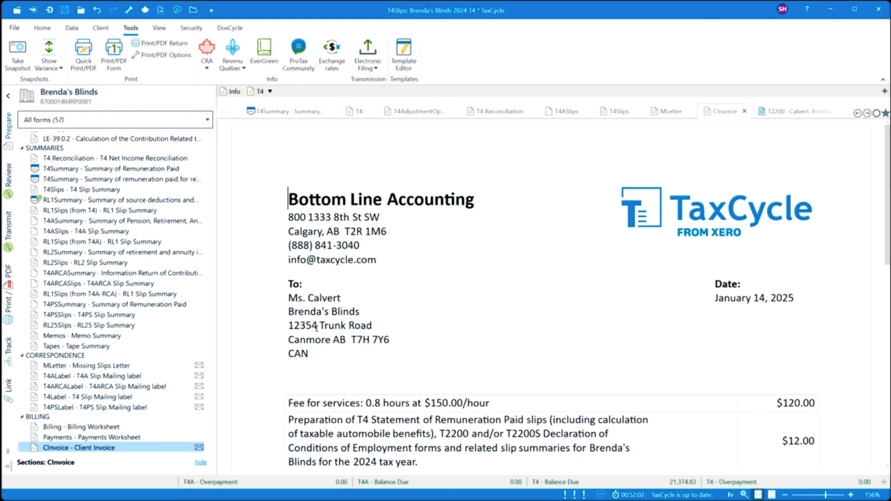
pyautogui.click(107, 438)
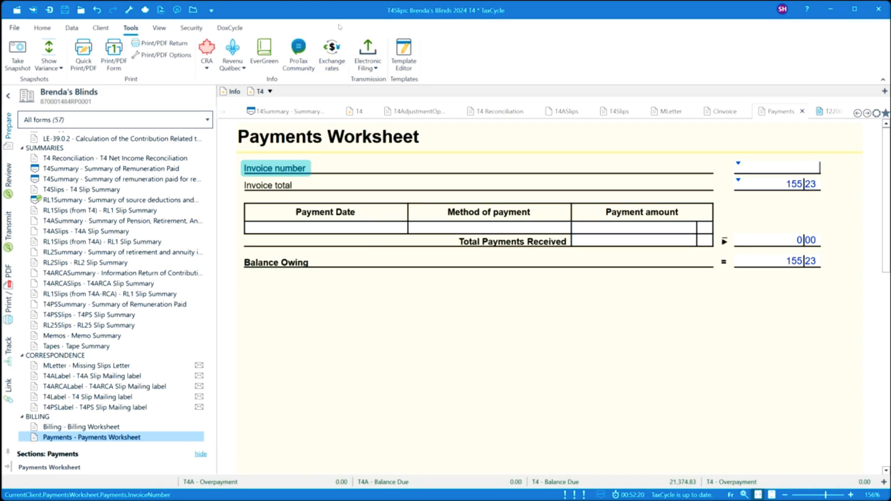
# - Lock the Brenda's Blinds T4 file using Security > Lock File
pyautogui.click(192, 32)
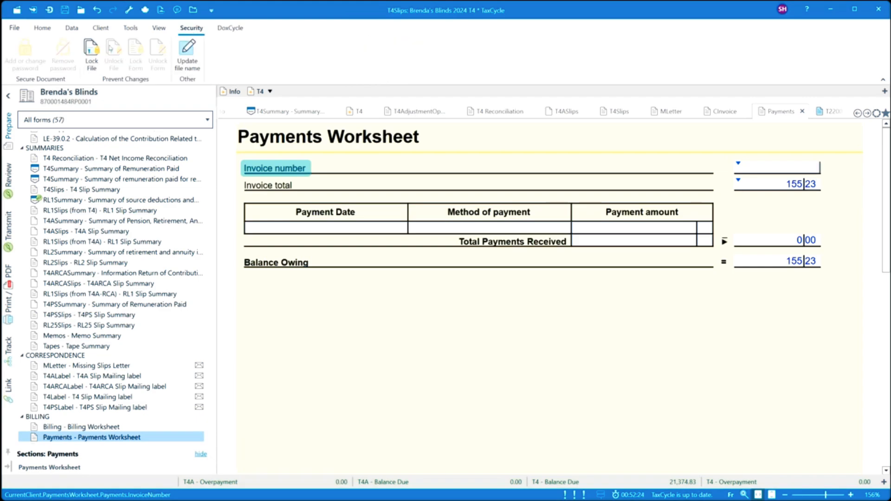
pyautogui.click(91, 63)
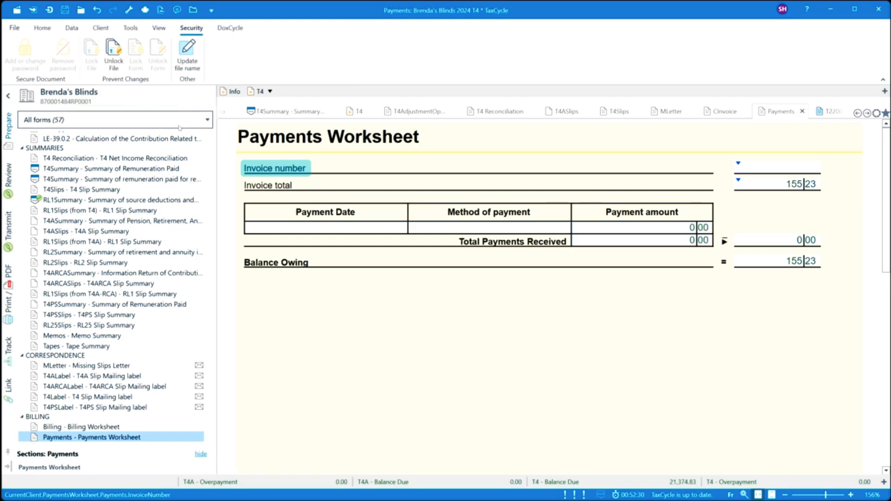